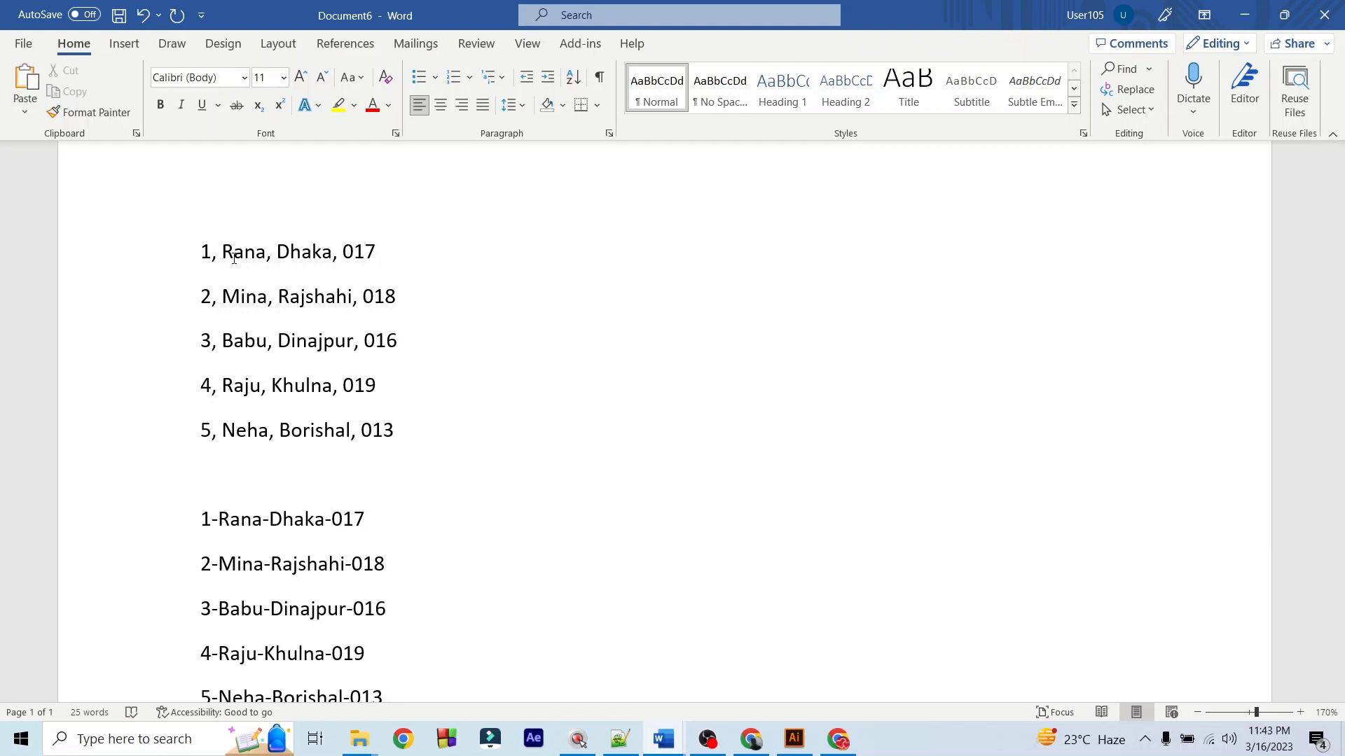
Step: Insert a blank 4x5 table and drag the name Rana into it, then undo both
{"action": "left_click", "coordinate": [124, 44]}
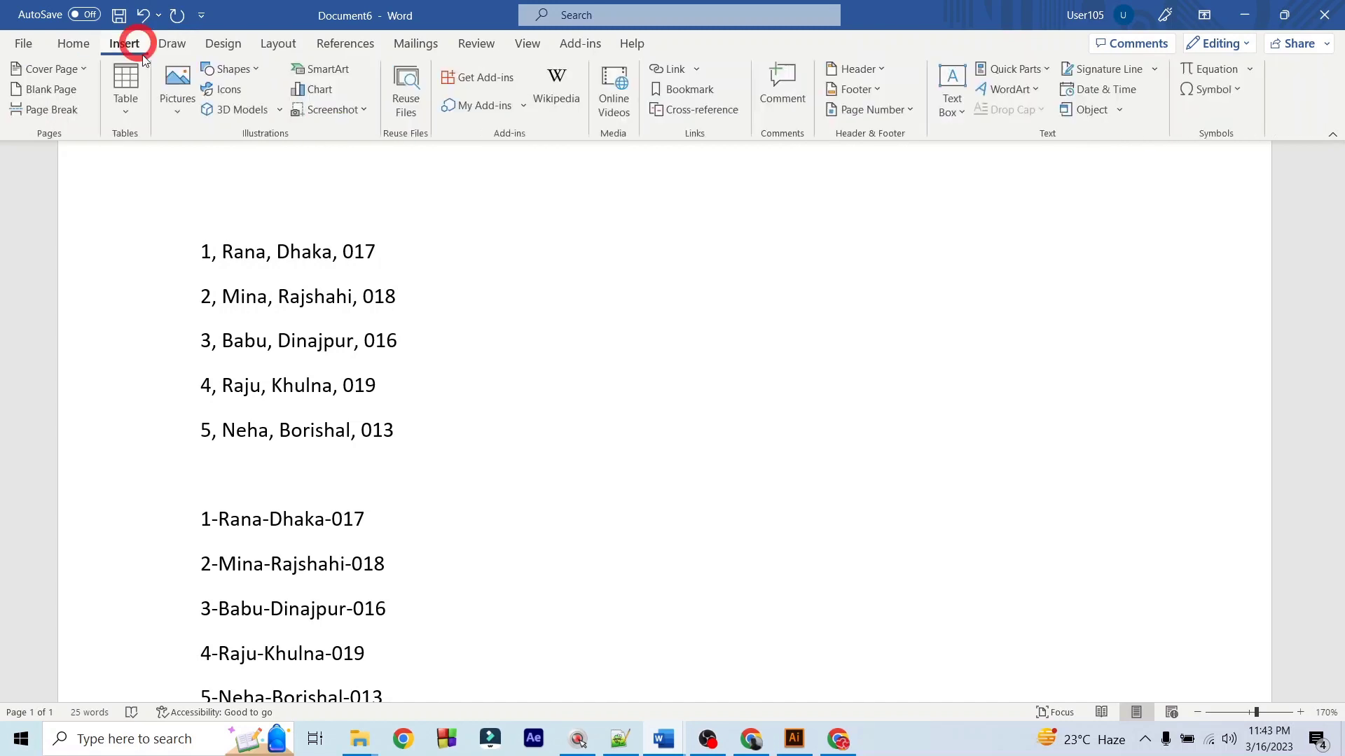
{"action": "left_click", "coordinate": [130, 91]}
{"action": "left_click", "coordinate": [167, 223]}
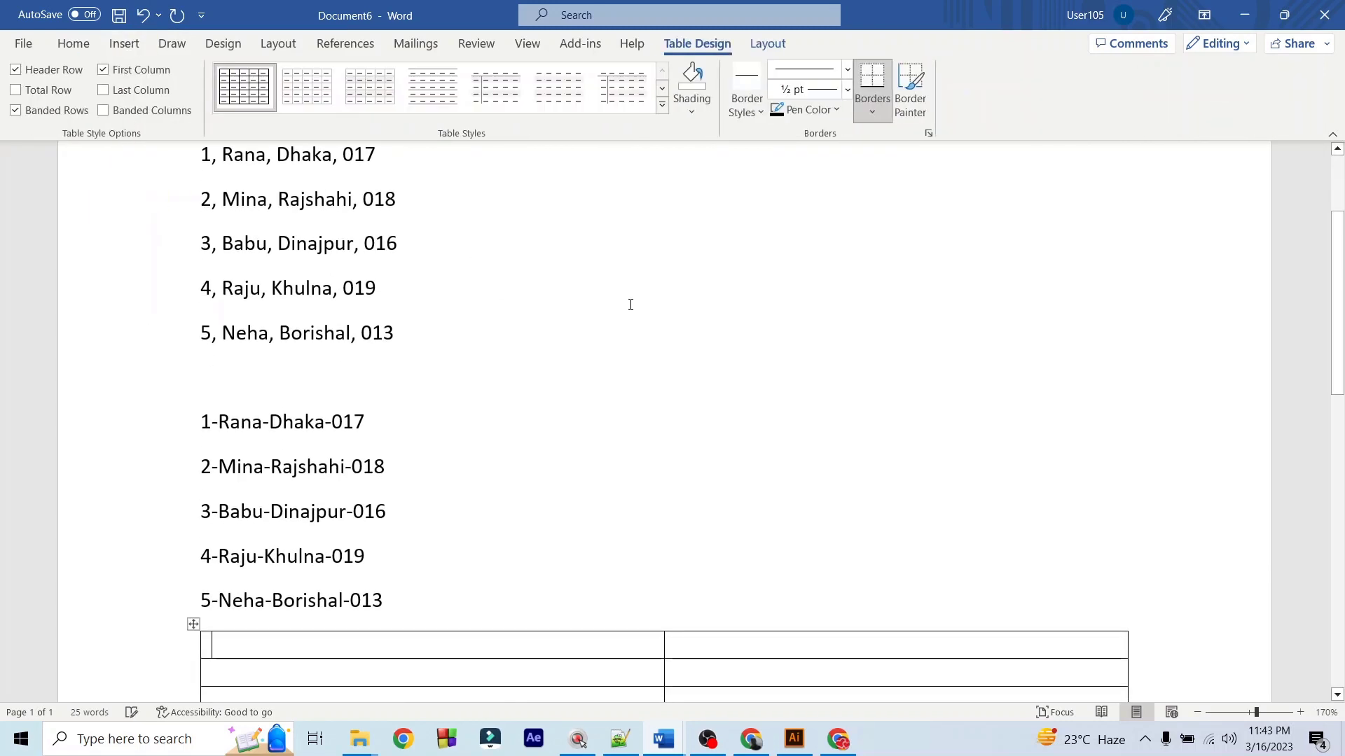
{"action": "scroll", "coordinate": [631, 304], "scroll_direction": "up", "scroll_amount": 2}
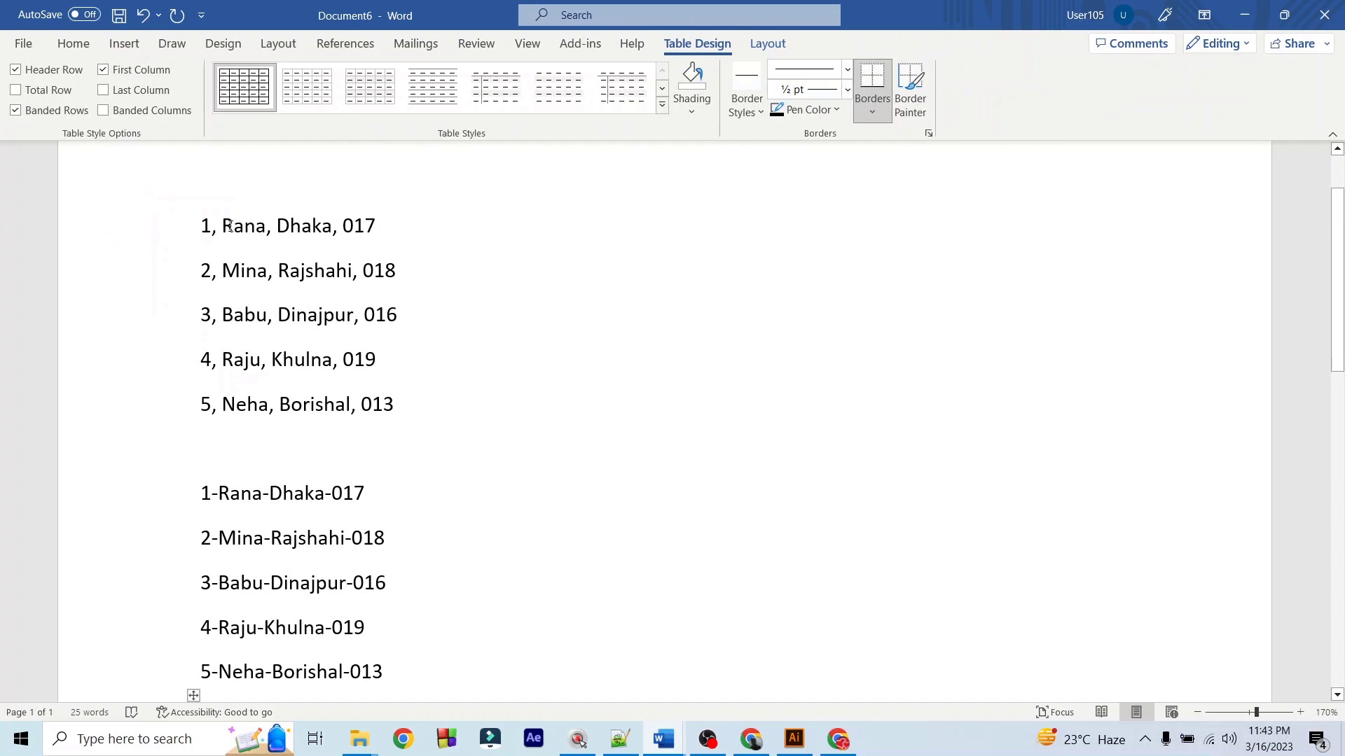
{"action": "double_click", "coordinate": [261, 225]}
{"action": "scroll", "coordinate": [270, 266], "scroll_direction": "down", "scroll_amount": 1}
{"action": "scroll", "coordinate": [274, 291], "scroll_direction": "down", "scroll_amount": 1}
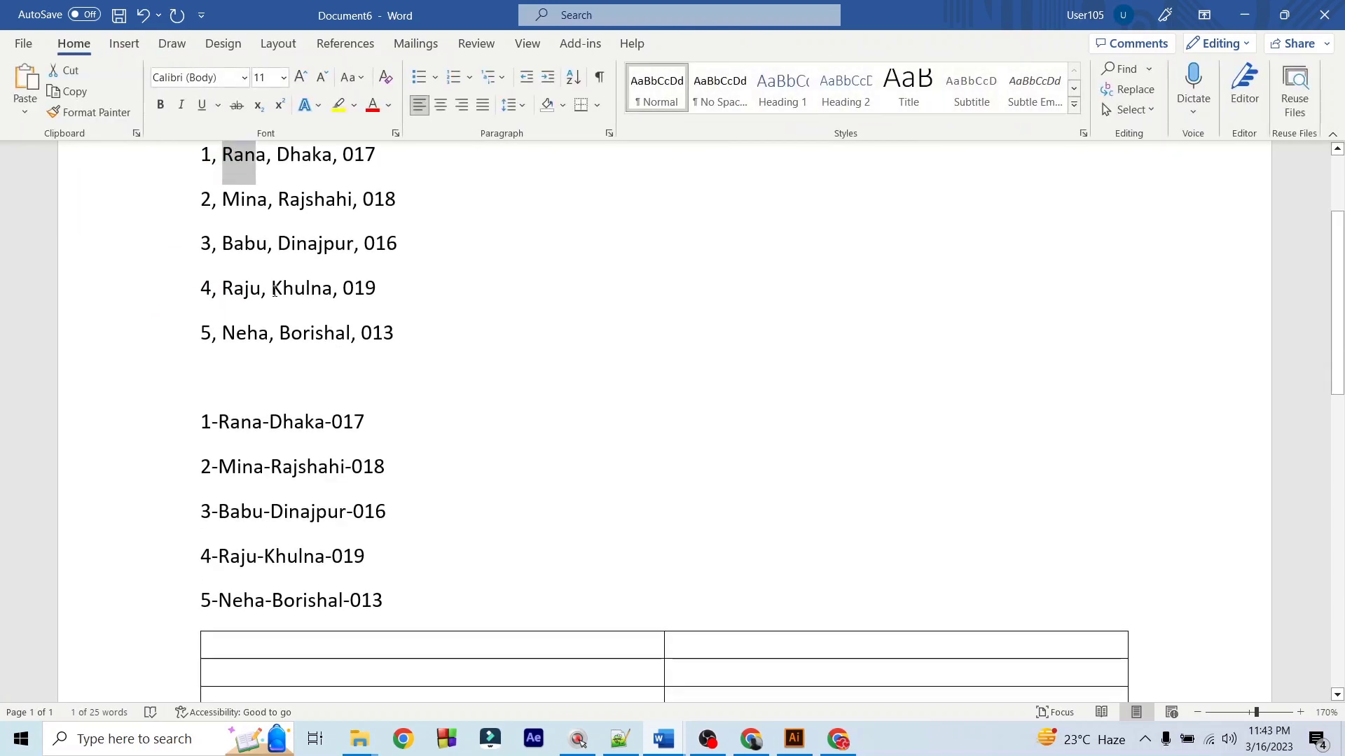
{"action": "left_click_drag", "start_coordinate": [246, 175], "coordinate": [325, 645]}
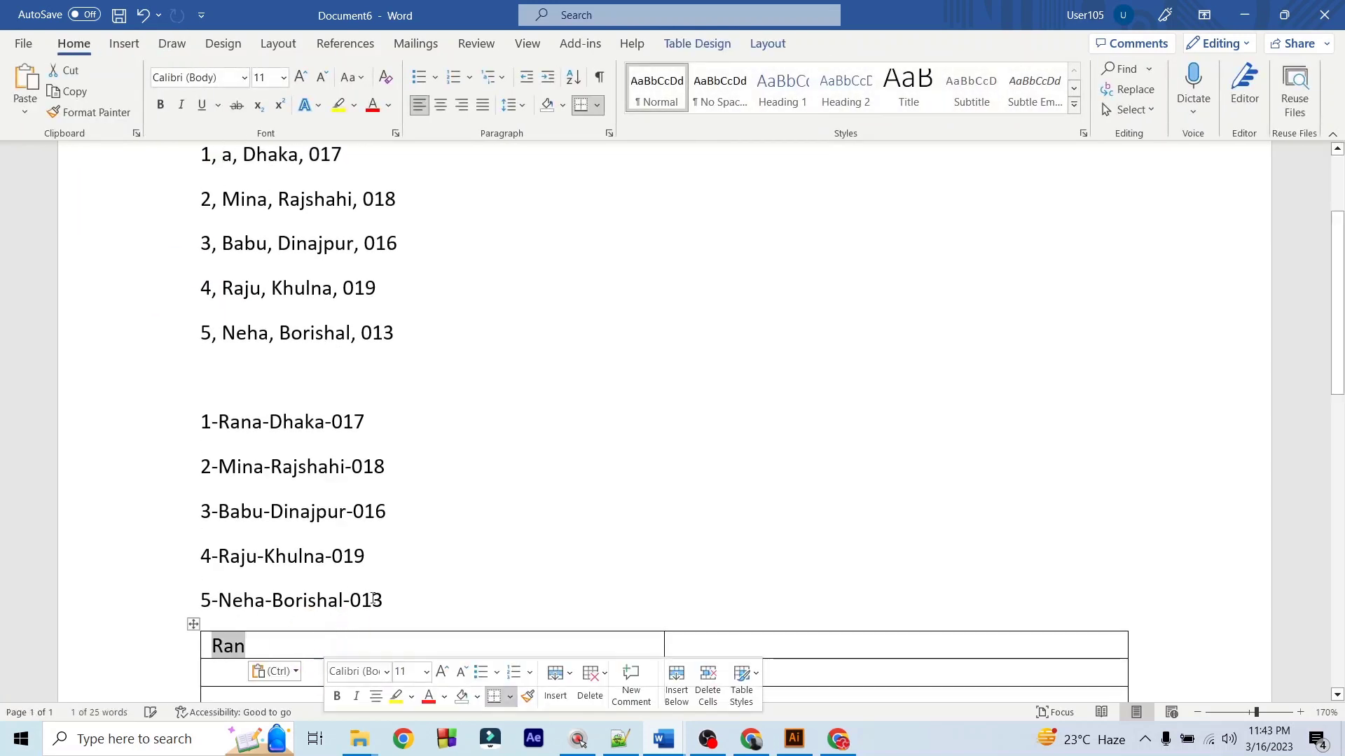
{"action": "key", "text": "ctrl+z"}
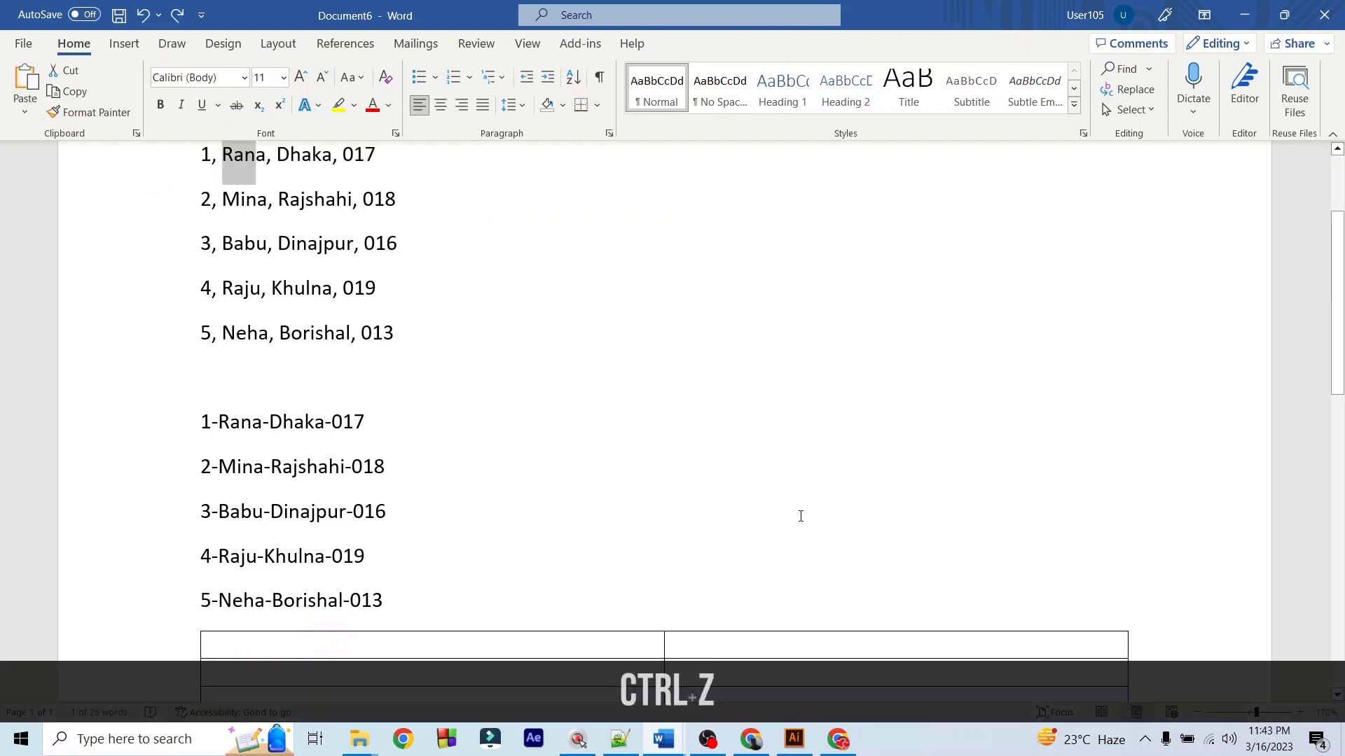
{"action": "key", "text": "ctrl+z"}
{"action": "scroll", "coordinate": [887, 490], "scroll_direction": "up", "scroll_amount": 2}
{"action": "scroll", "coordinate": [906, 438], "scroll_direction": "up", "scroll_amount": 1}
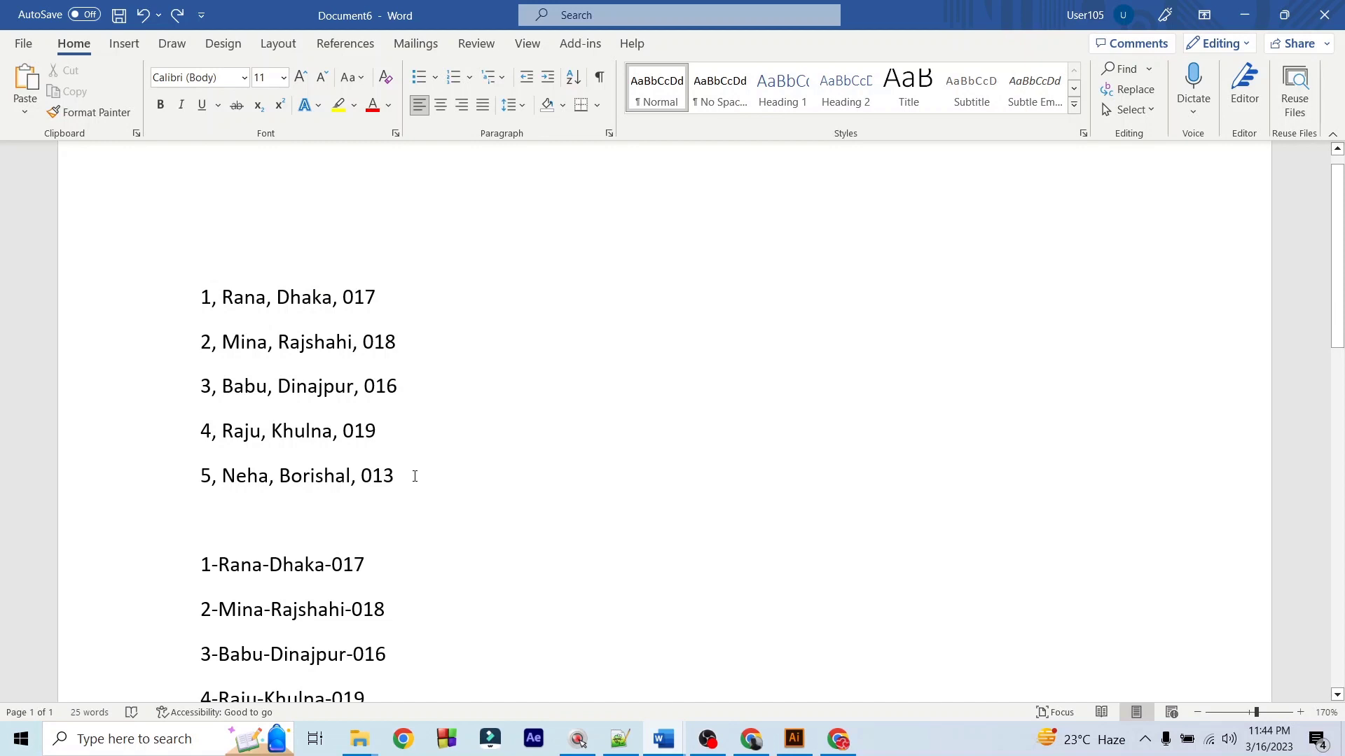
Step: Convert the five comma-separated lines into a table split at commas
{"action": "mouse_move", "coordinate": [407, 477]}
{"action": "left_mouse_down"}
{"action": "mouse_move", "coordinate": [201, 327]}
{"action": "mouse_move", "coordinate": [199, 287]}
{"action": "left_mouse_up"}
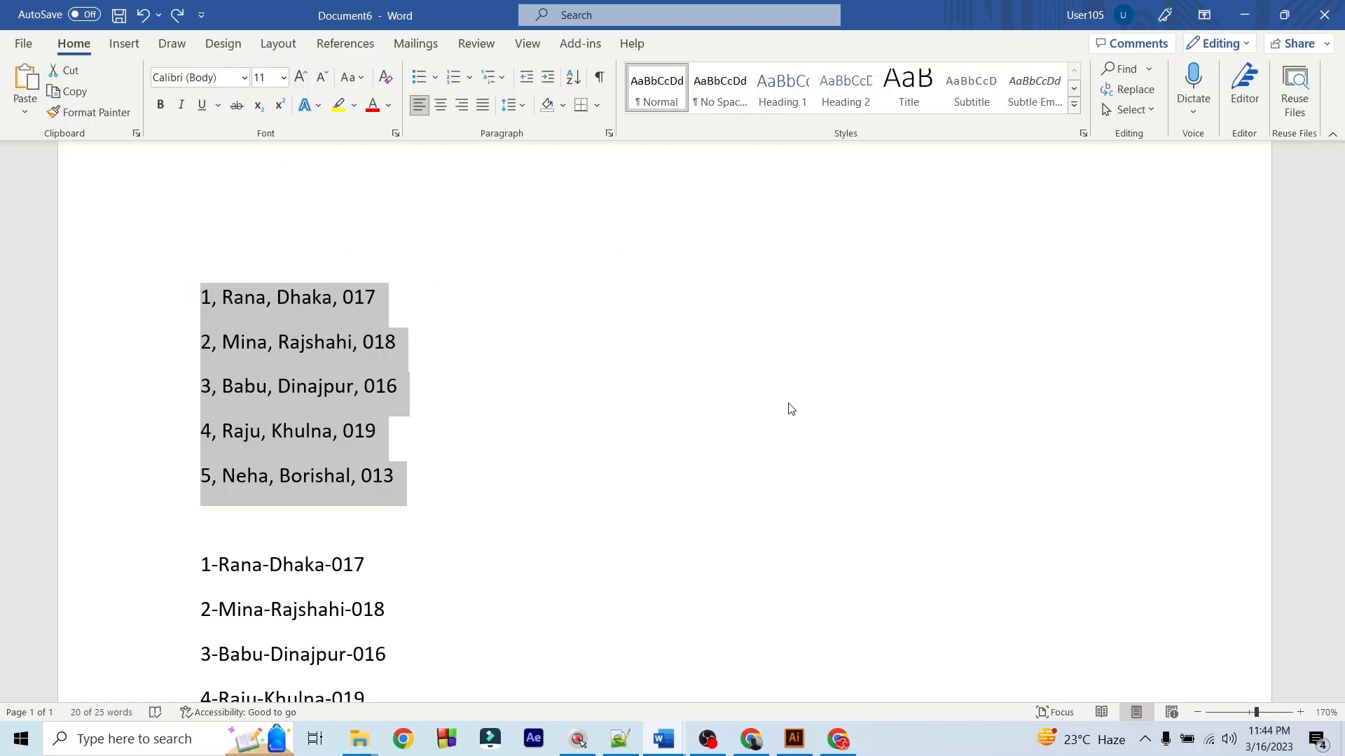
{"action": "key", "text": "alt"}
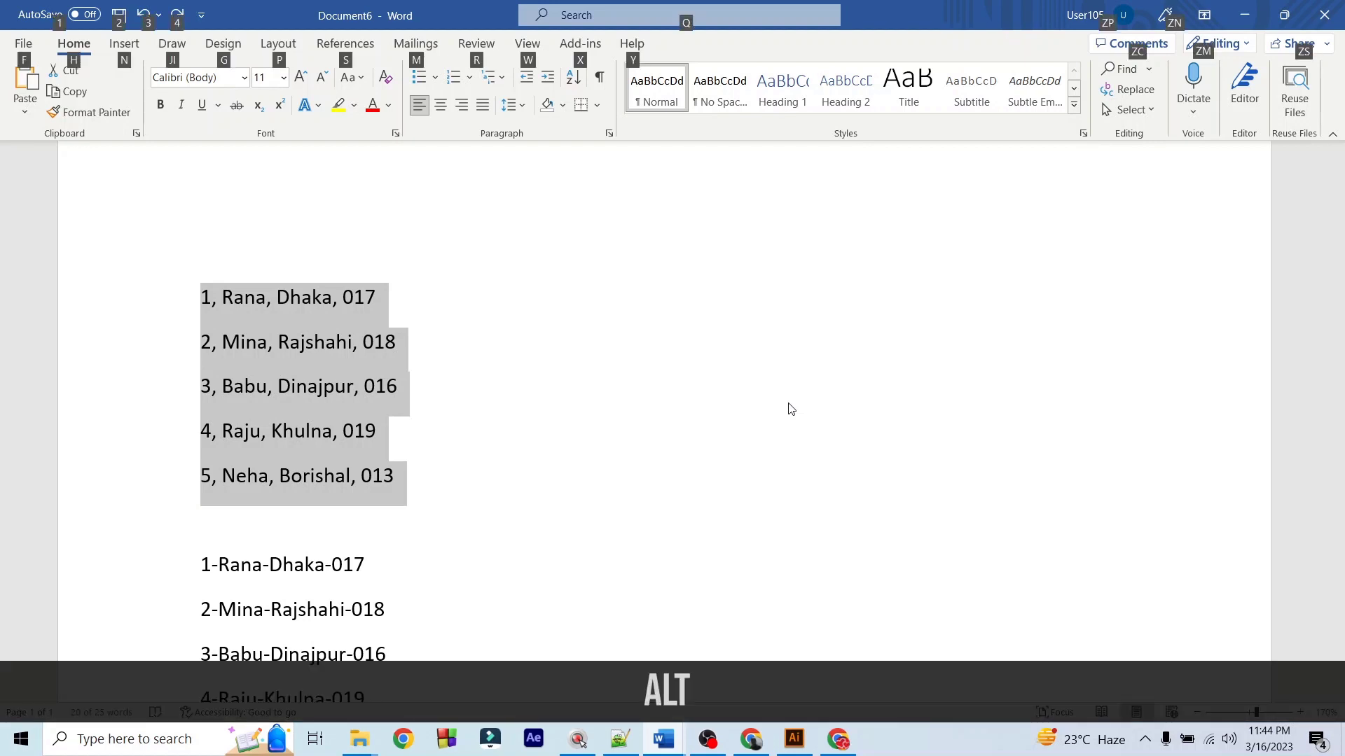
{"action": "key", "text": "n"}
{"action": "key", "text": "t"}
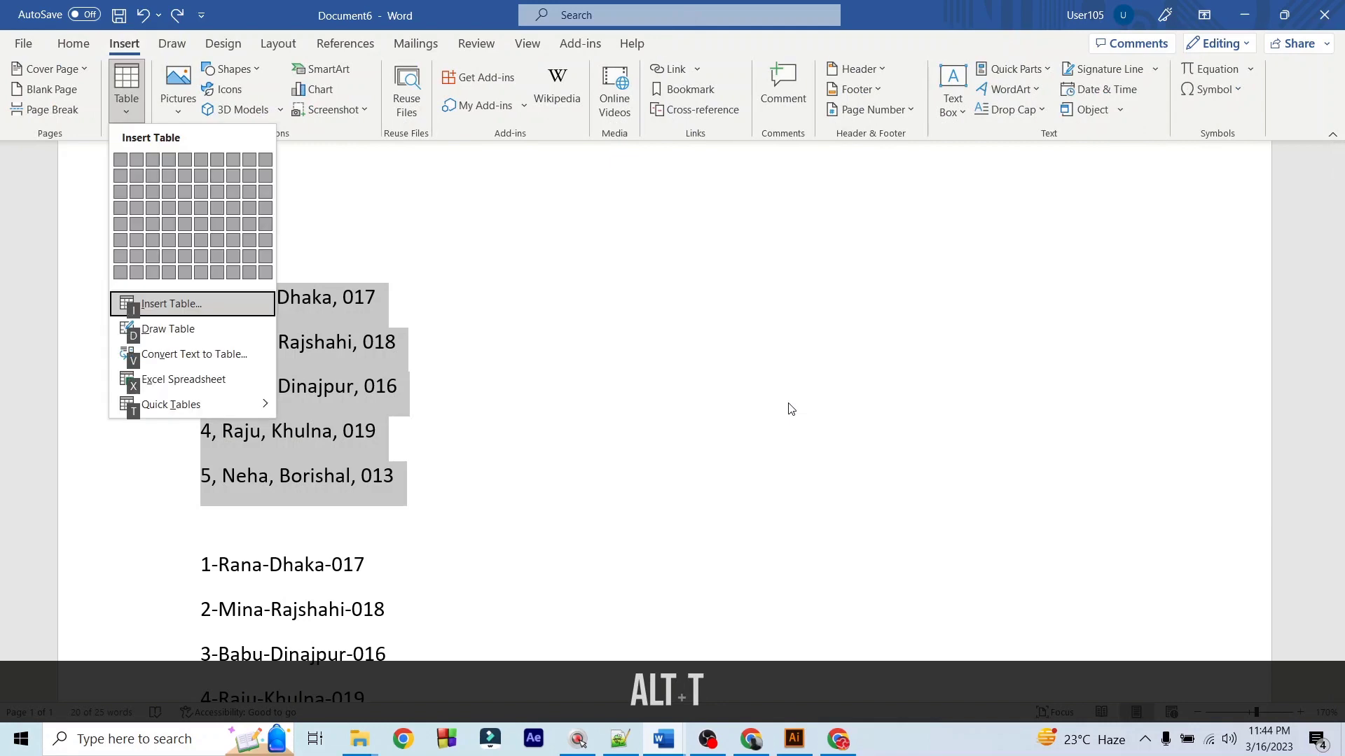
{"action": "key", "text": "v"}
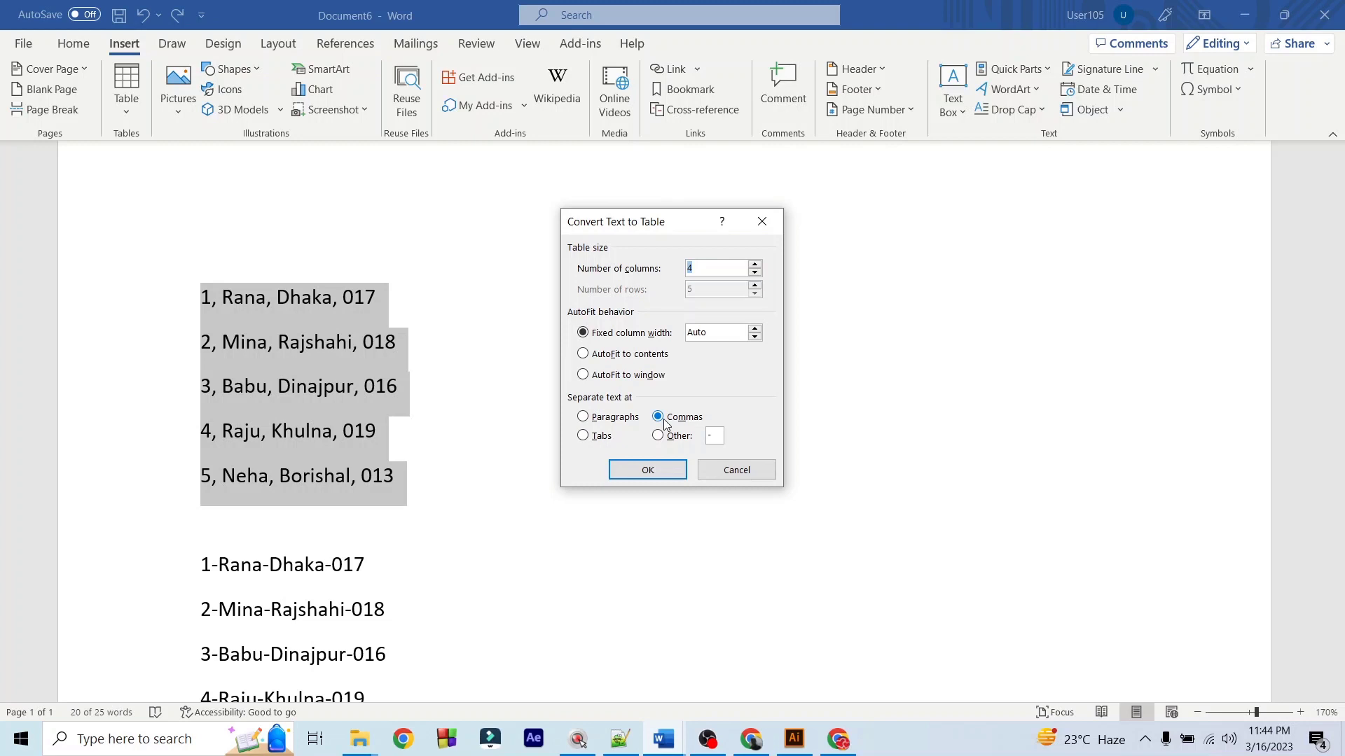
{"action": "left_click", "coordinate": [651, 471]}
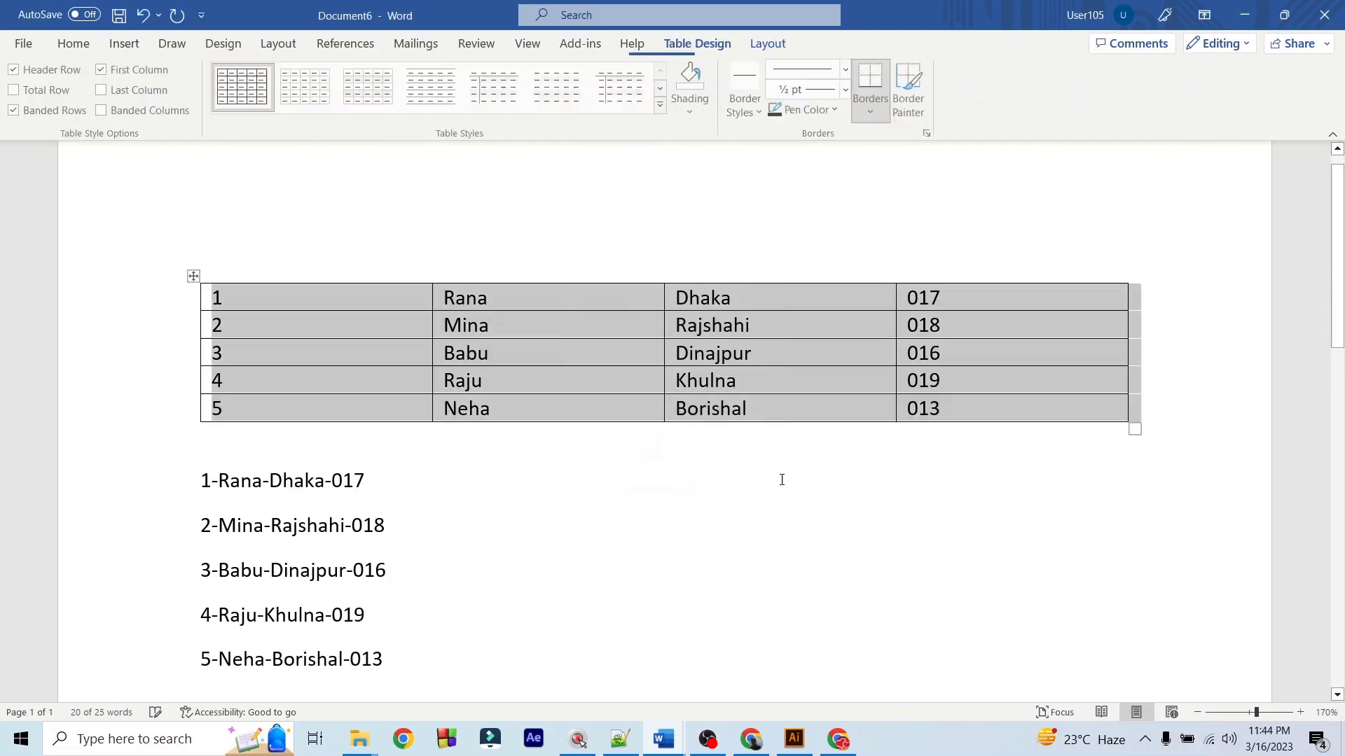
Step: Insert a new empty row above the table's first row
{"action": "left_click", "coordinate": [883, 540]}
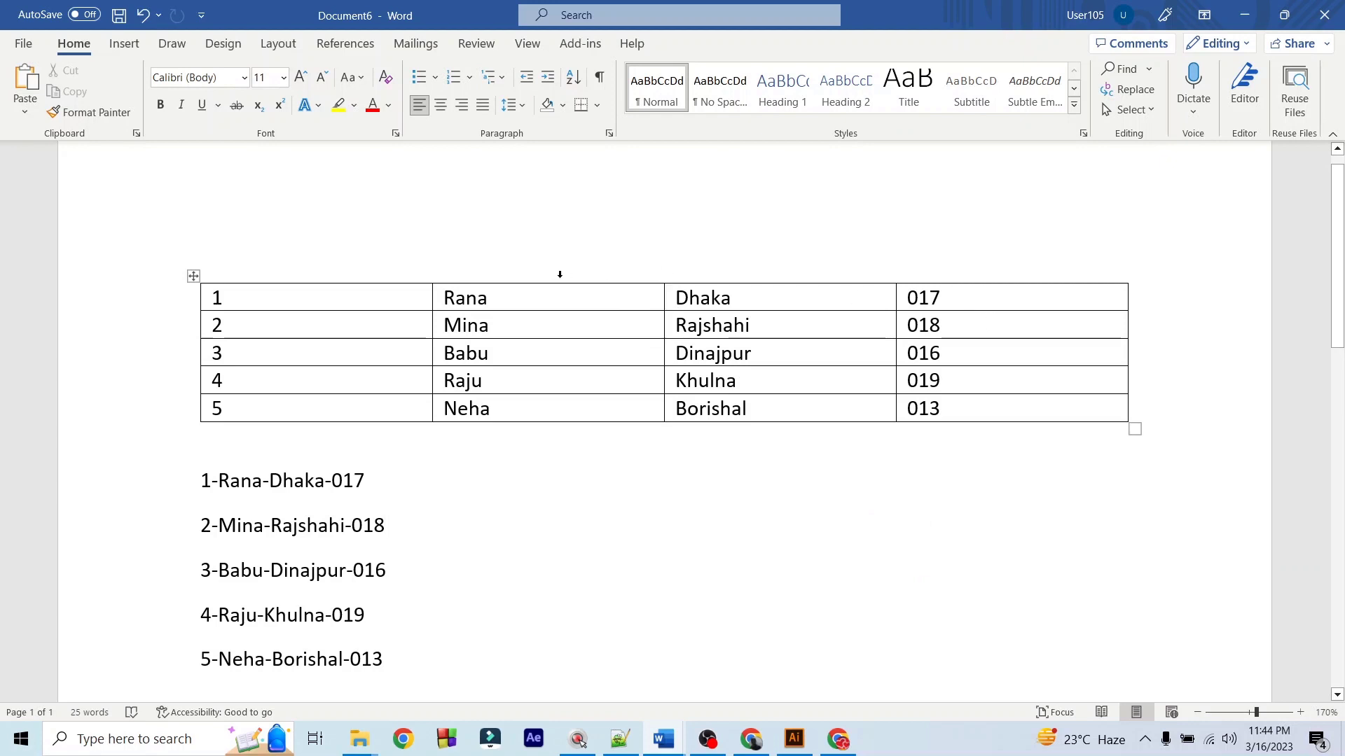
{"action": "key", "text": "ctrl+z"}
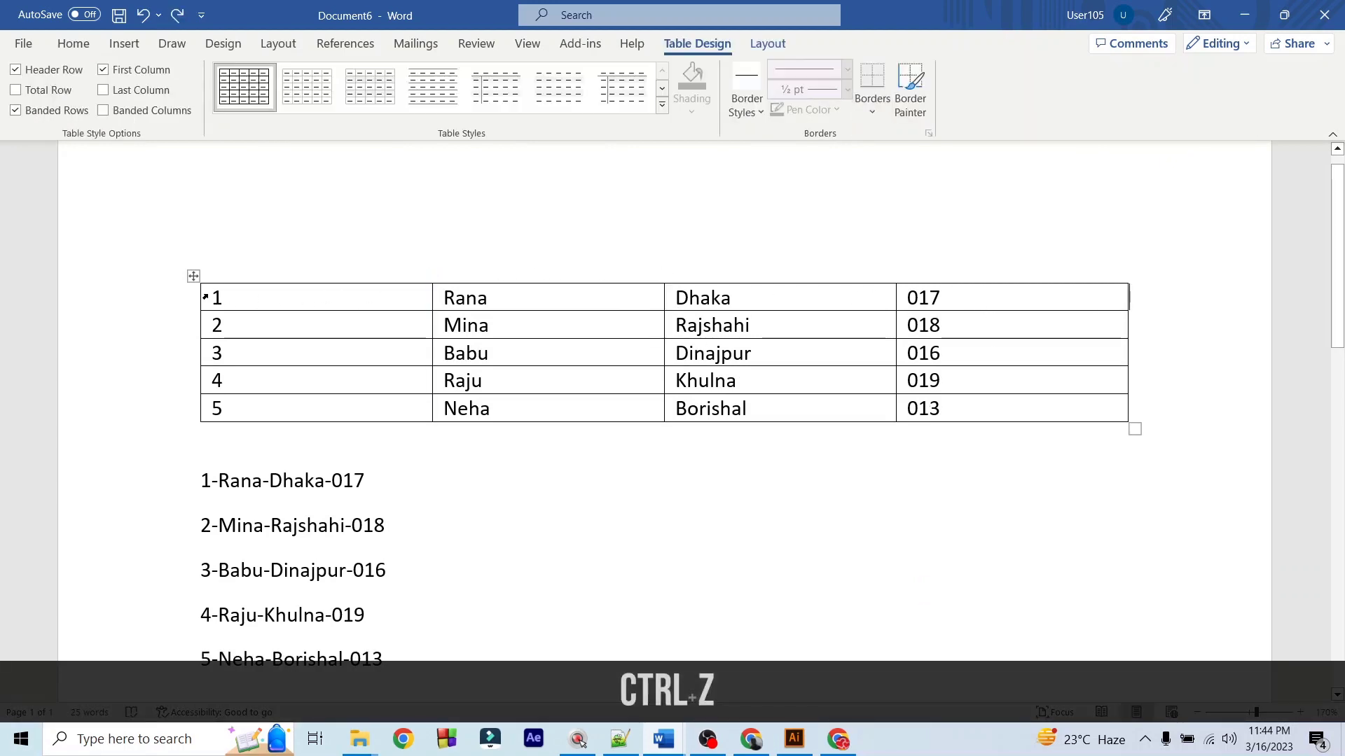
{"action": "left_click", "coordinate": [186, 299]}
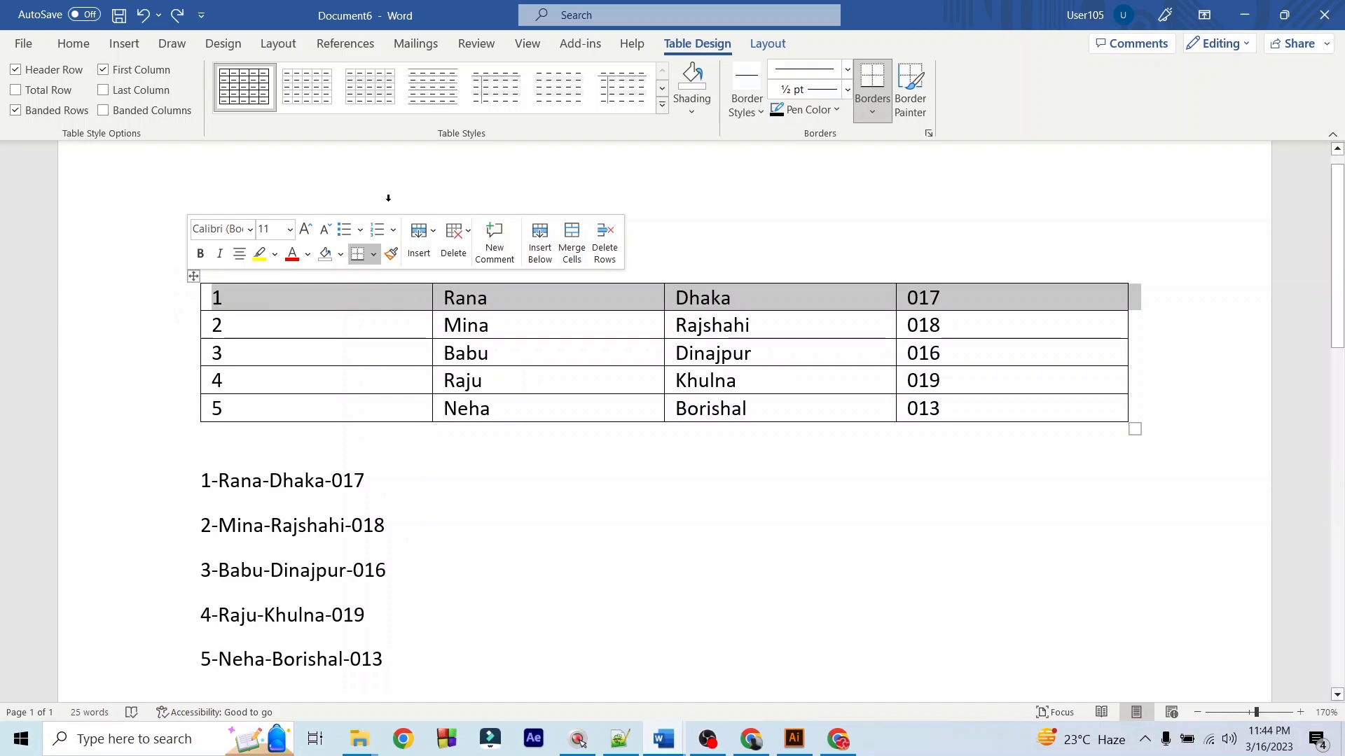
{"action": "right_click", "coordinate": [242, 298]}
{"action": "mouse_move", "coordinate": [337, 479]}
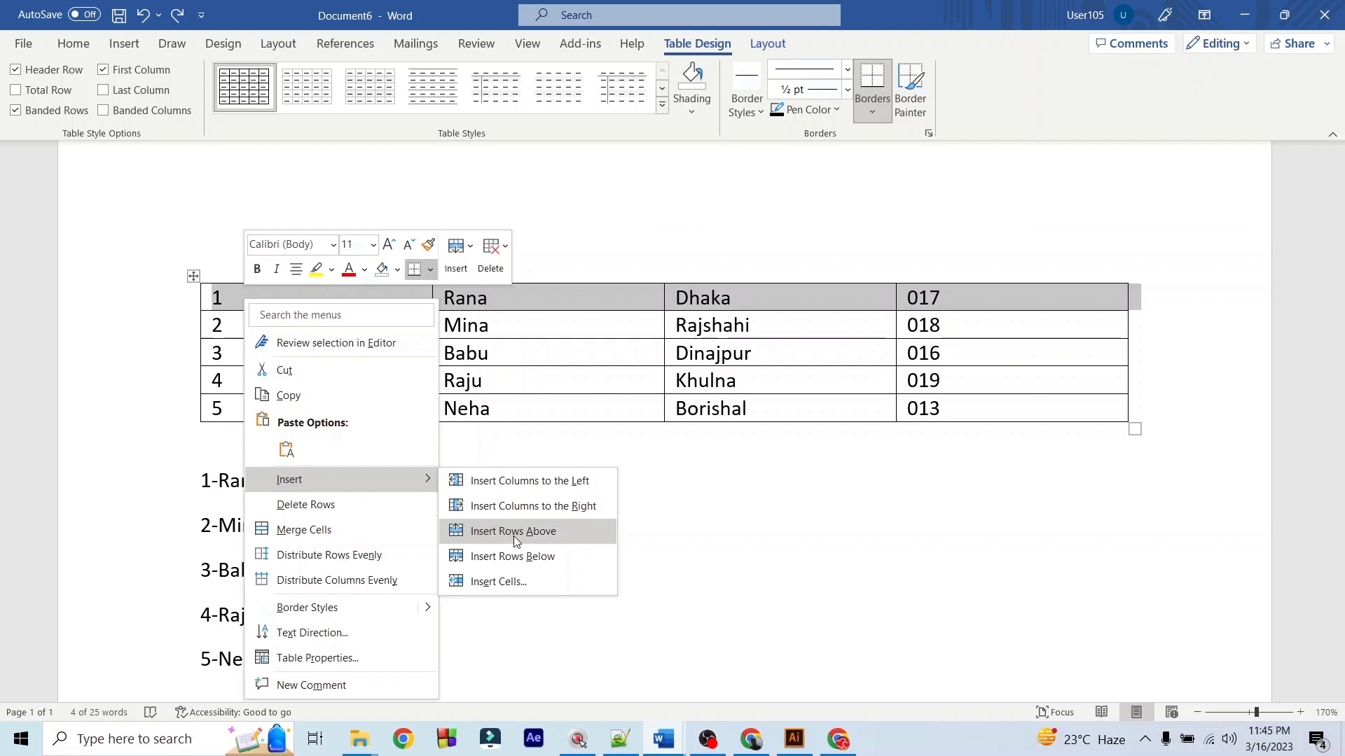
{"action": "left_click", "coordinate": [547, 531]}
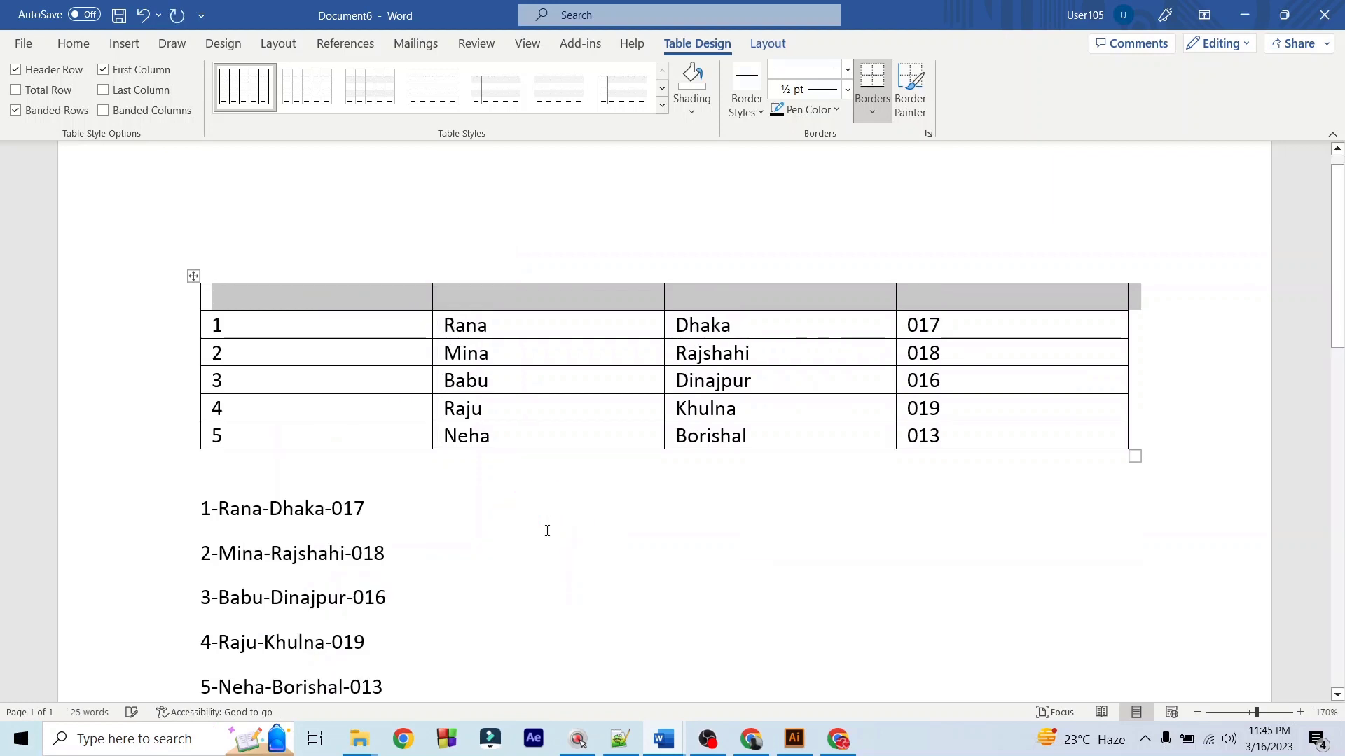
Step: Fill the new top row with the headers SL, Name, Location and Phone
{"action": "left_click", "coordinate": [312, 300]}
{"action": "type", "text": "S"}
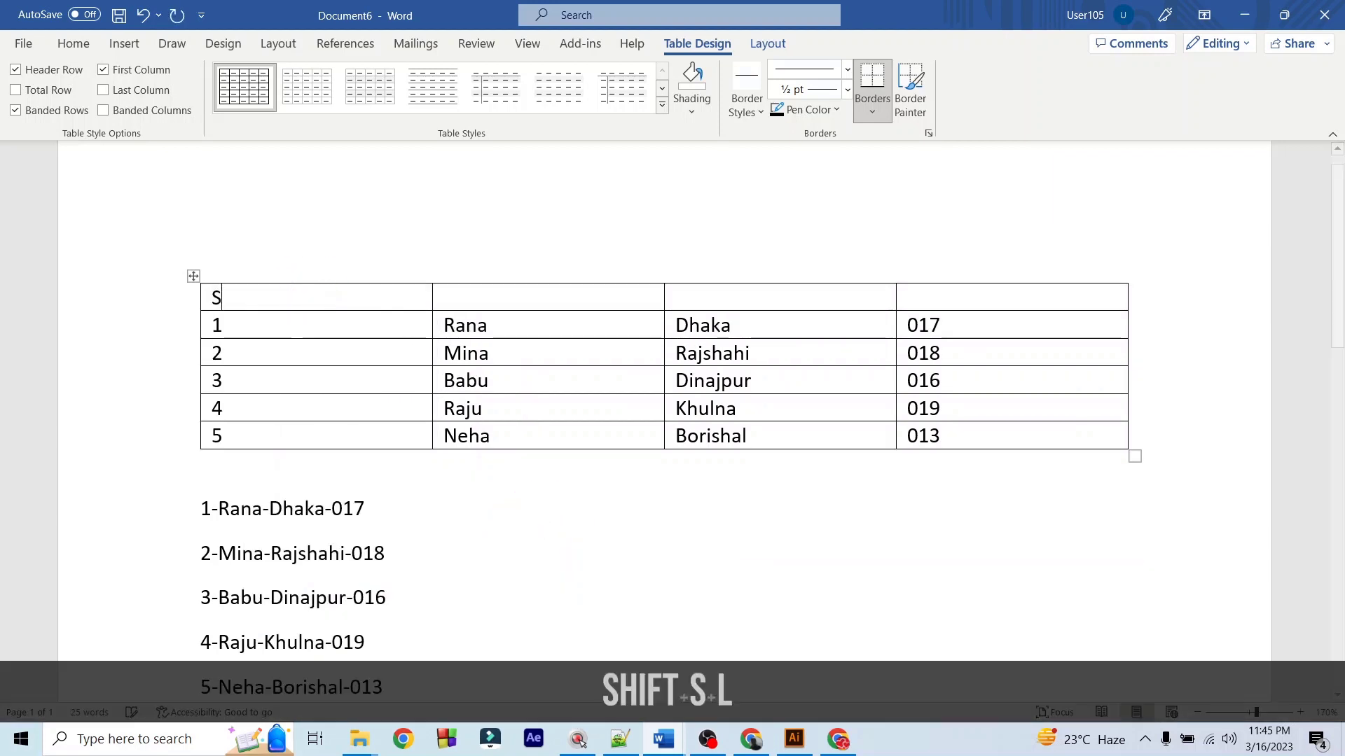
{"action": "type", "text": "L"}
{"action": "key", "text": "Tab"}
{"action": "type", "text": "Name"}
{"action": "key", "text": "Tab"}
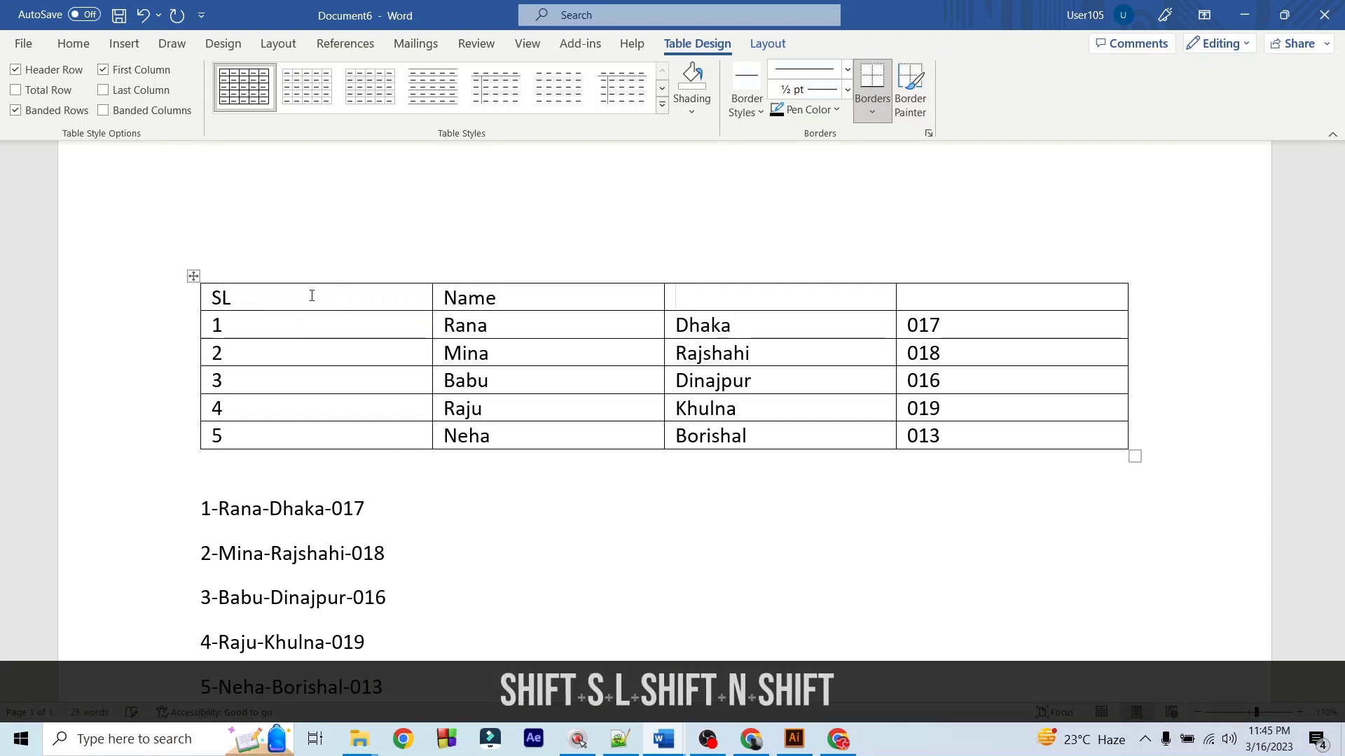
{"action": "type", "text": "Location"}
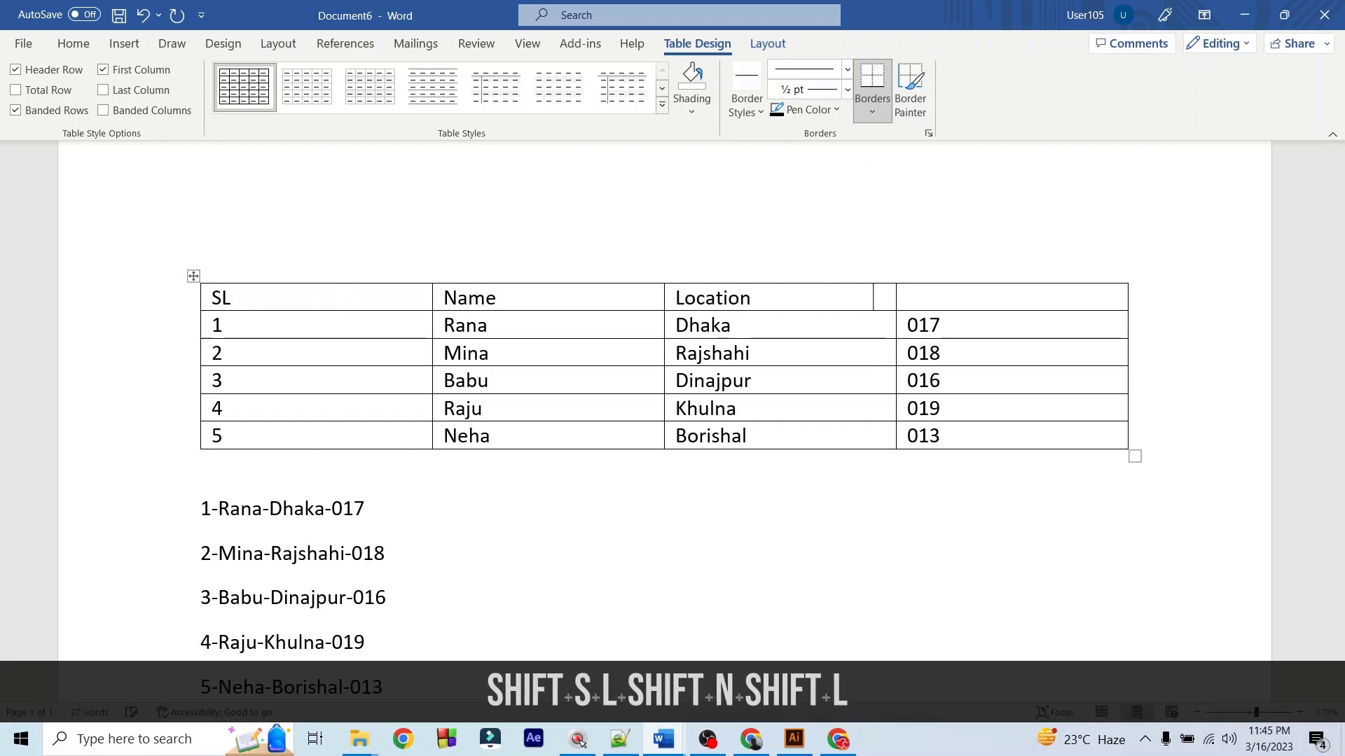
{"action": "key", "text": "Tab"}
{"action": "type", "text": "Ph"}
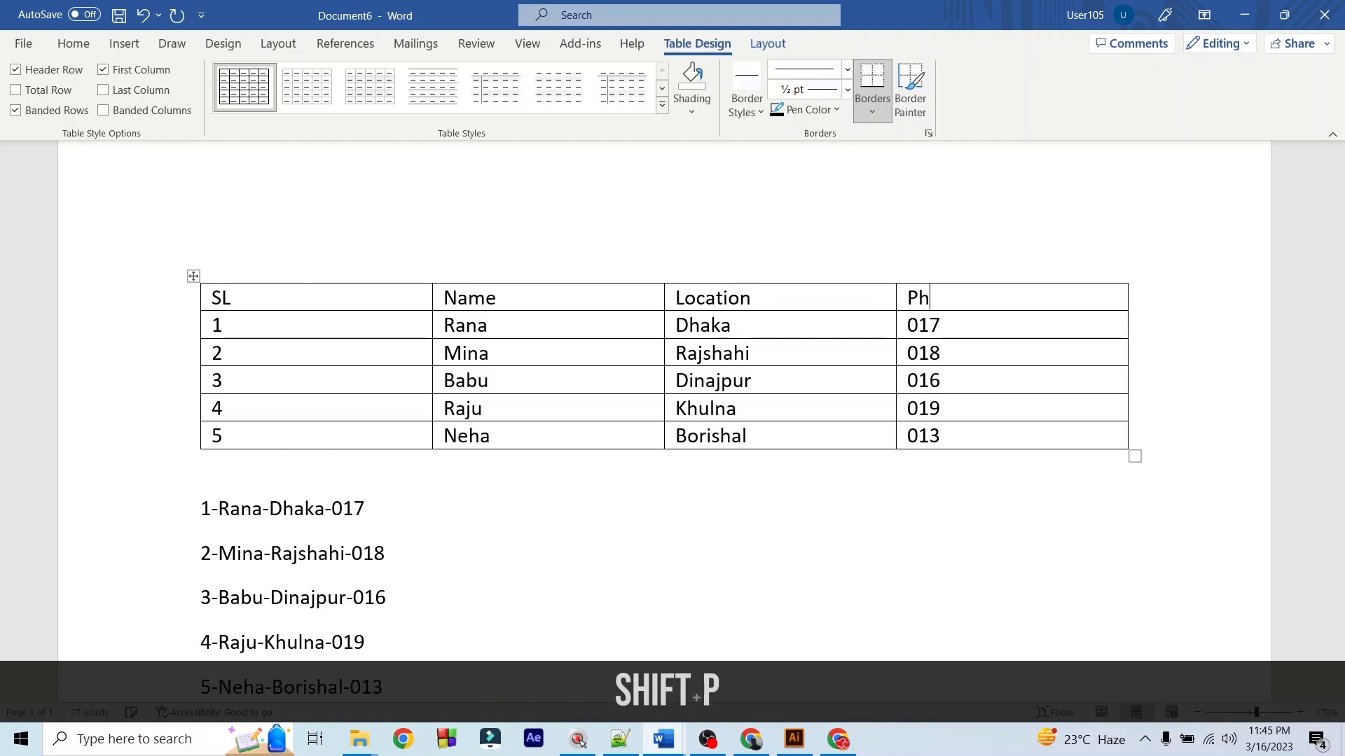
{"action": "type", "text": "one"}
{"action": "scroll", "coordinate": [204, 202], "scroll_direction": "down", "scroll_amount": 3}
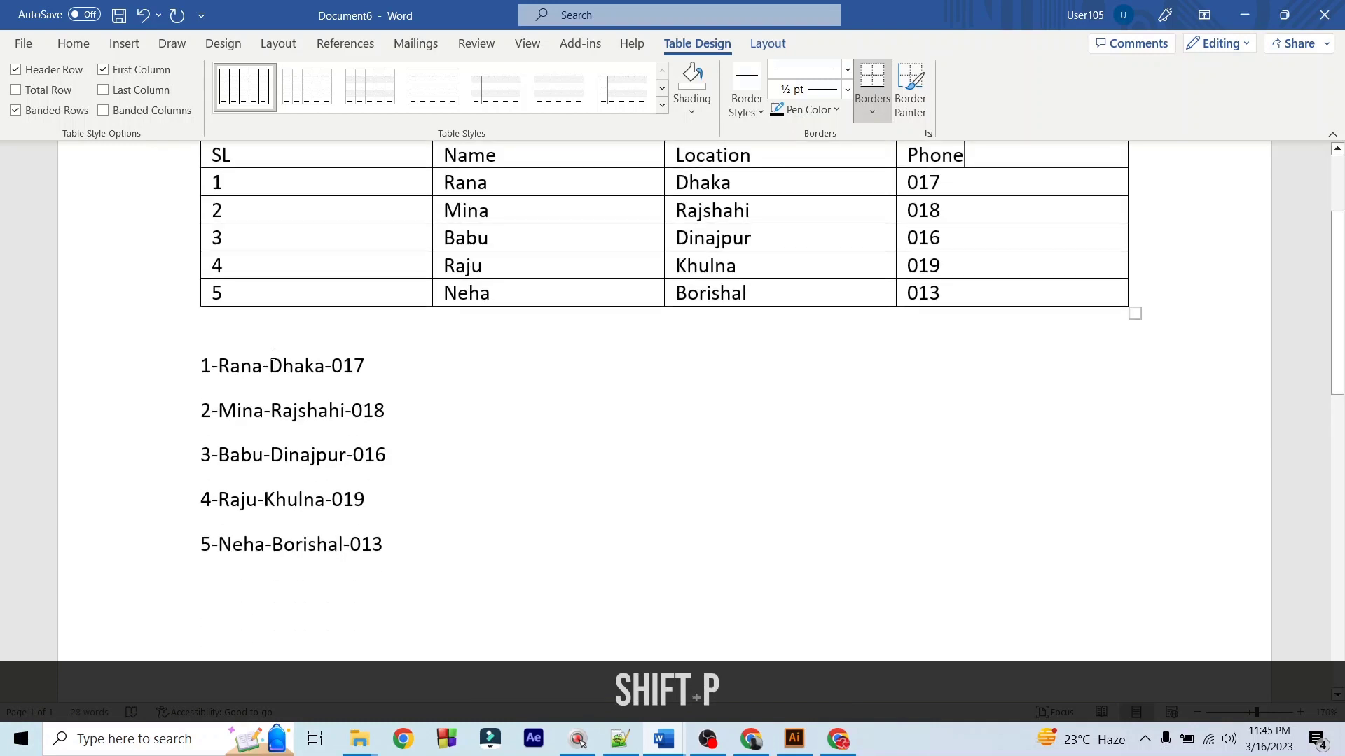
{"action": "scroll", "coordinate": [203, 202], "scroll_direction": "down", "scroll_amount": 2}
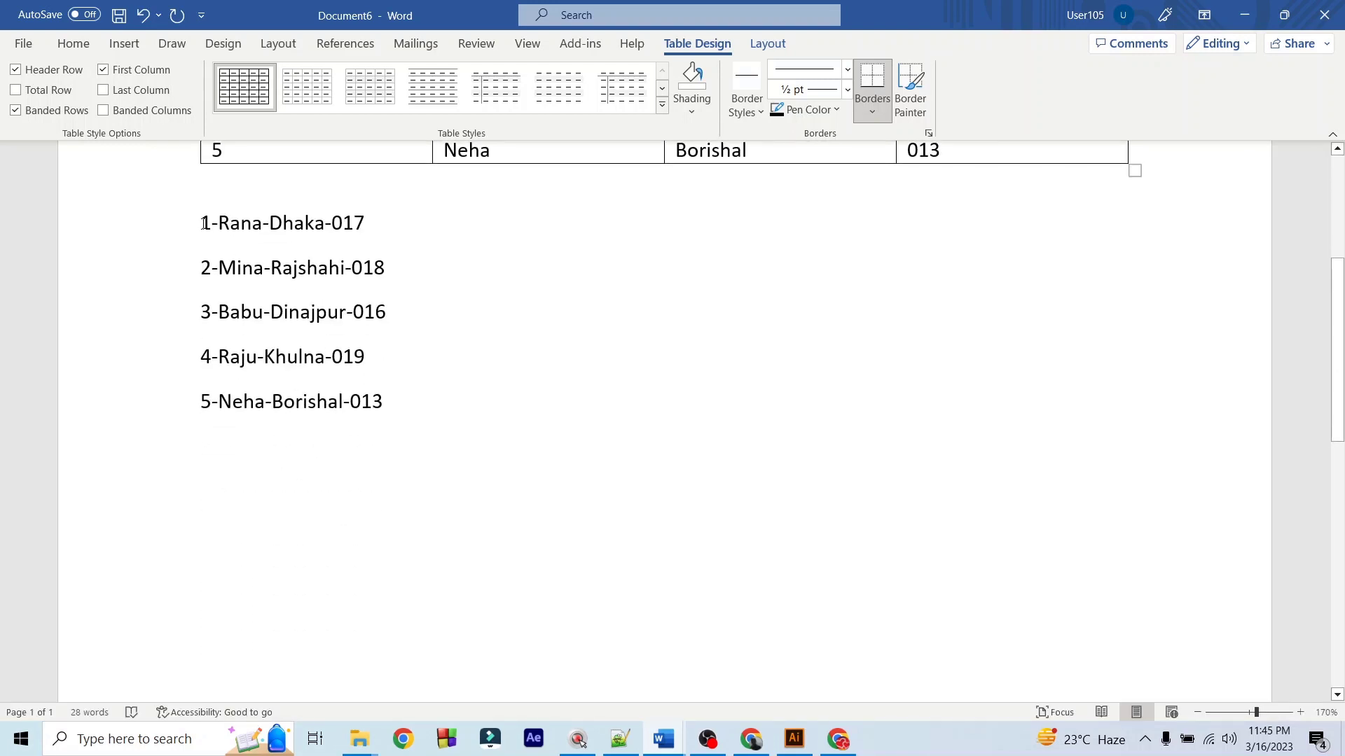
Step: Convert the five hyphen-separated name, city and code lines into a second table
{"action": "left_click_drag", "start_coordinate": [203, 223], "coordinate": [410, 419]}
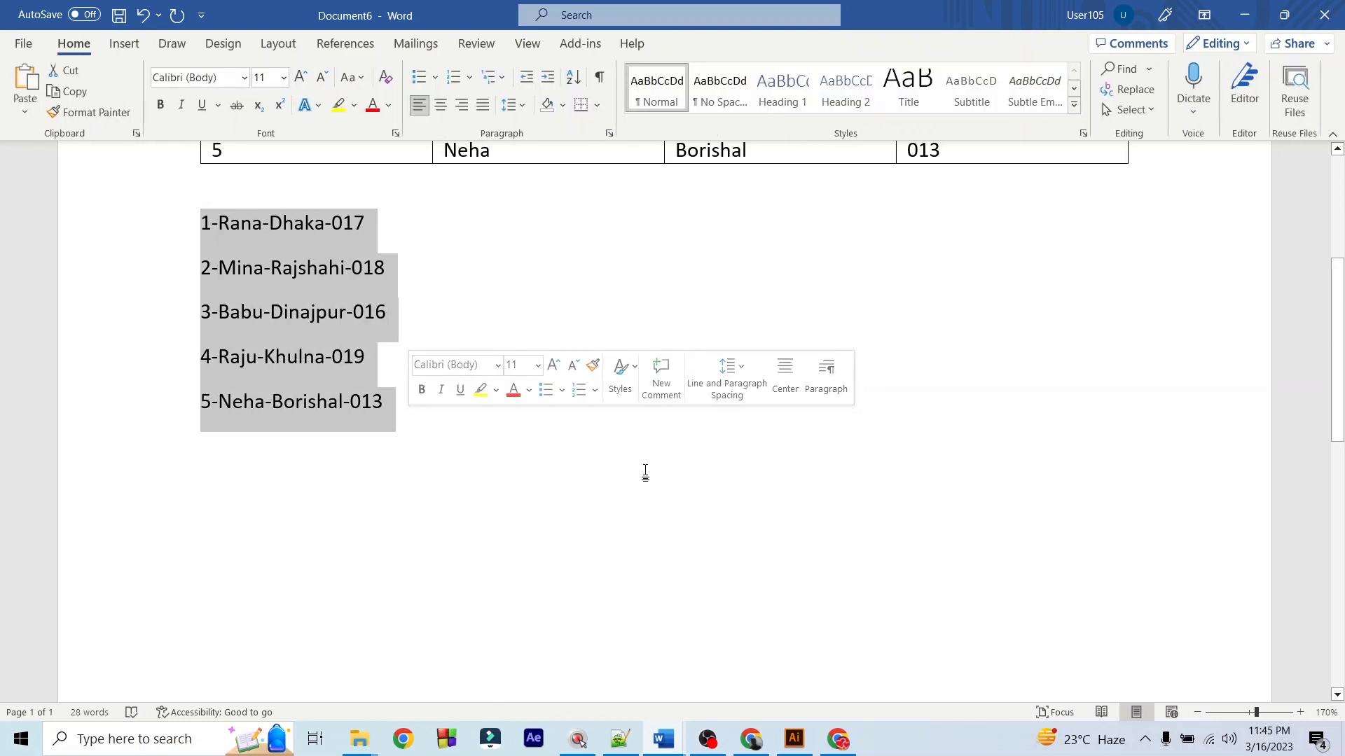
{"action": "key", "text": "alt+n"}
{"action": "key", "text": "t"}
{"action": "key", "text": "v"}
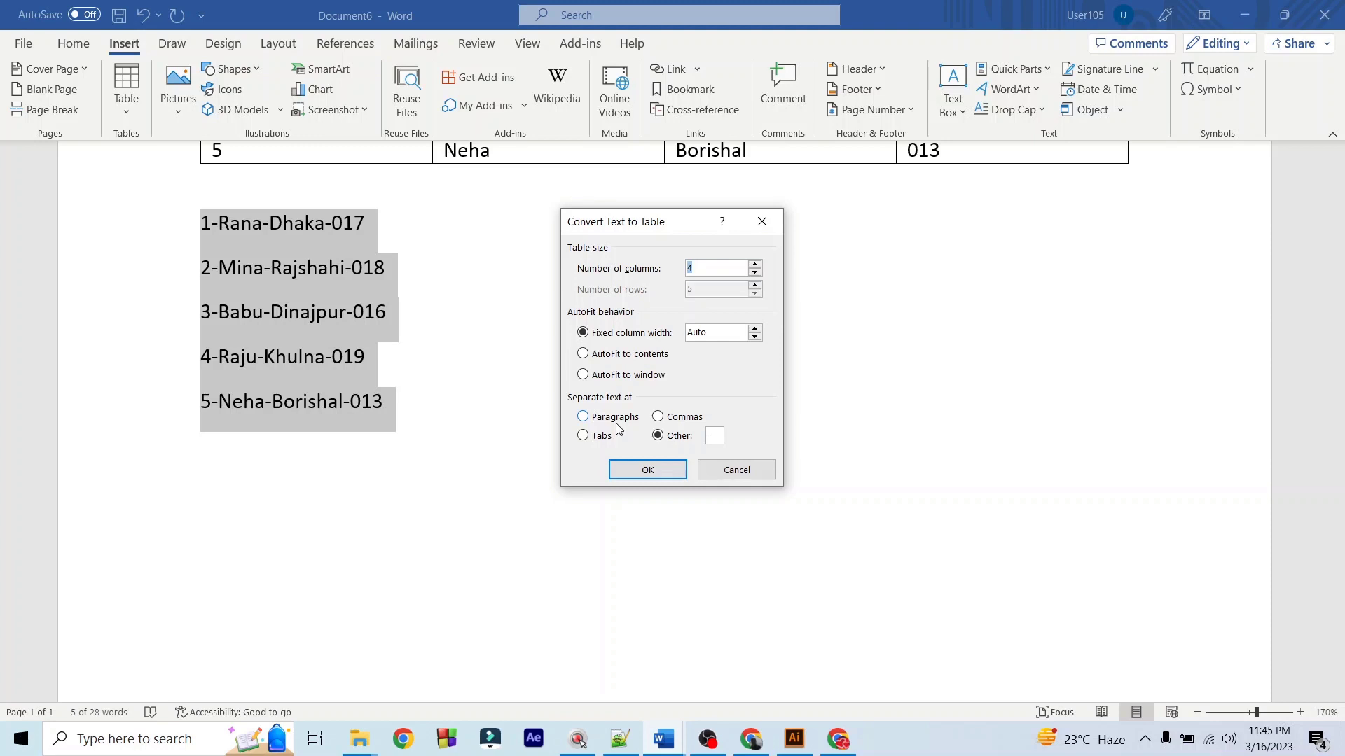
{"action": "left_click", "coordinate": [648, 470]}
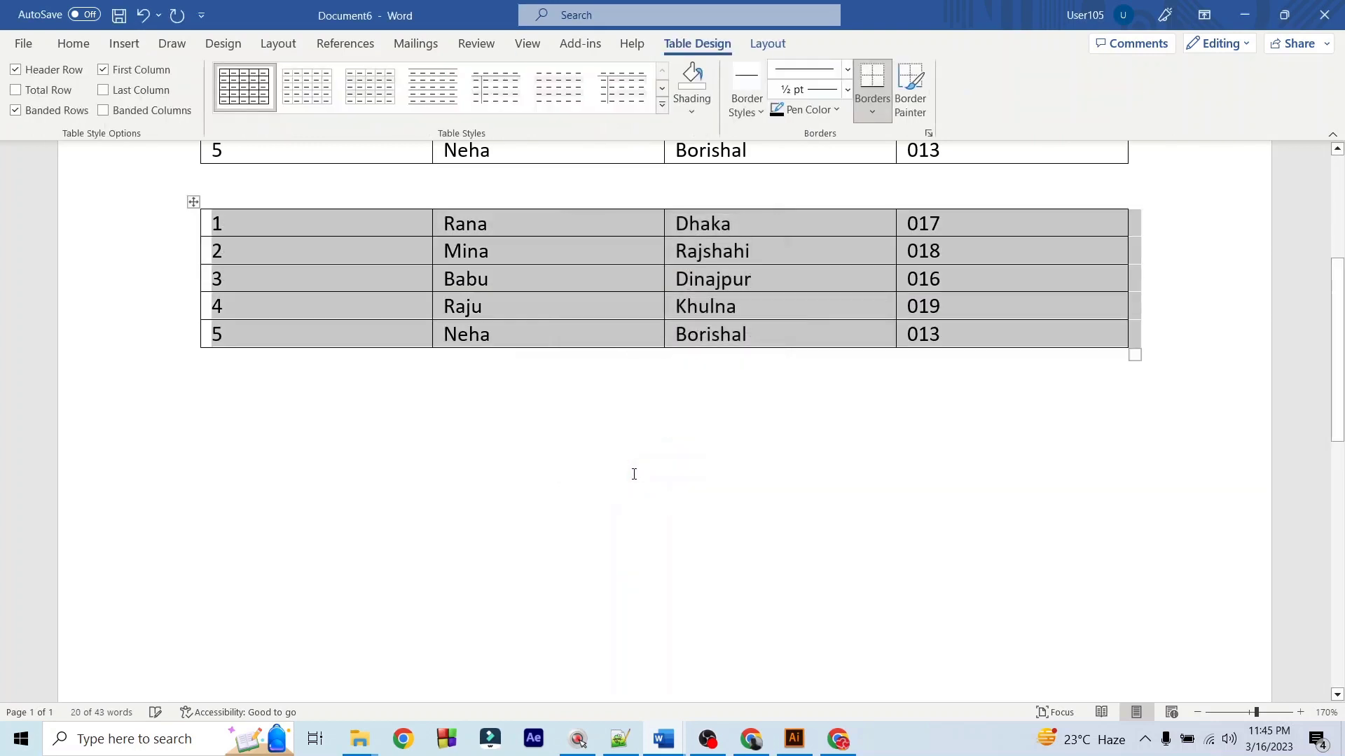
{"action": "left_click", "coordinate": [590, 568]}
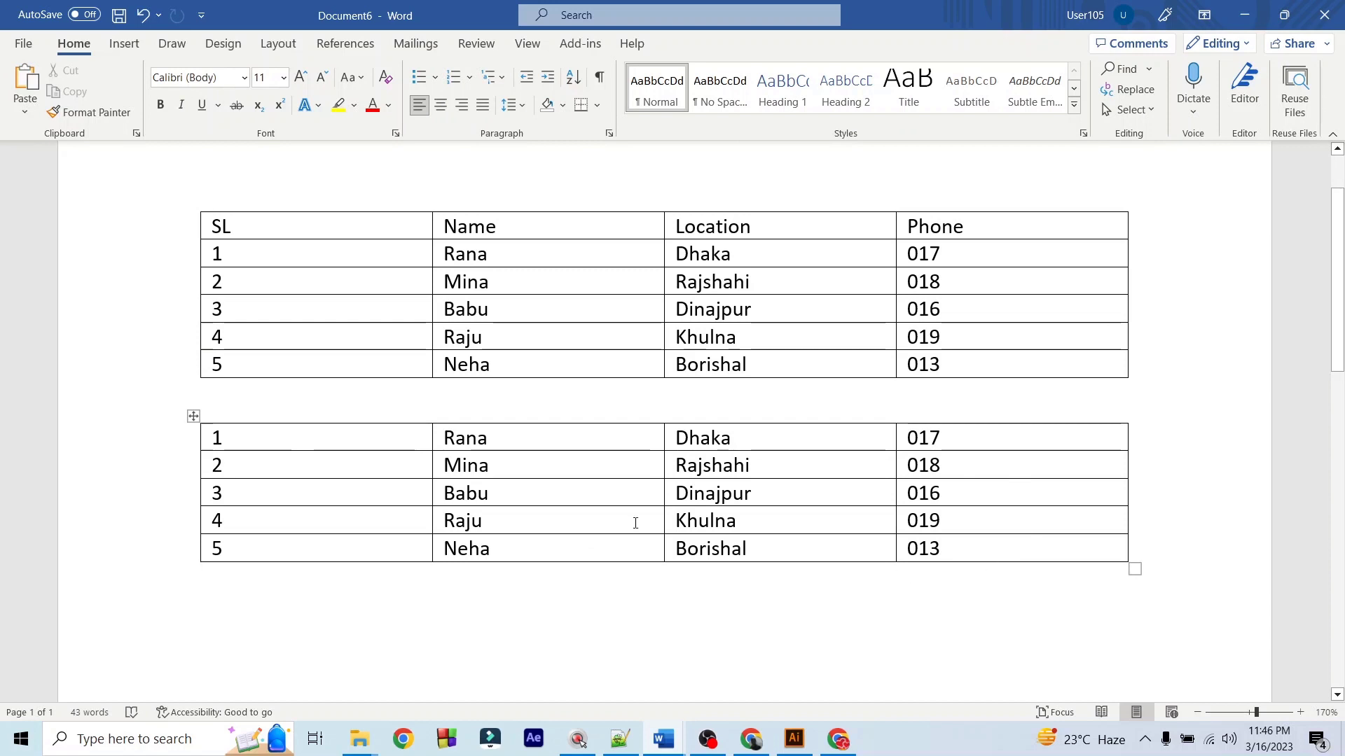
{"action": "scroll", "coordinate": [634, 522], "scroll_direction": "down", "scroll_amount": 2}
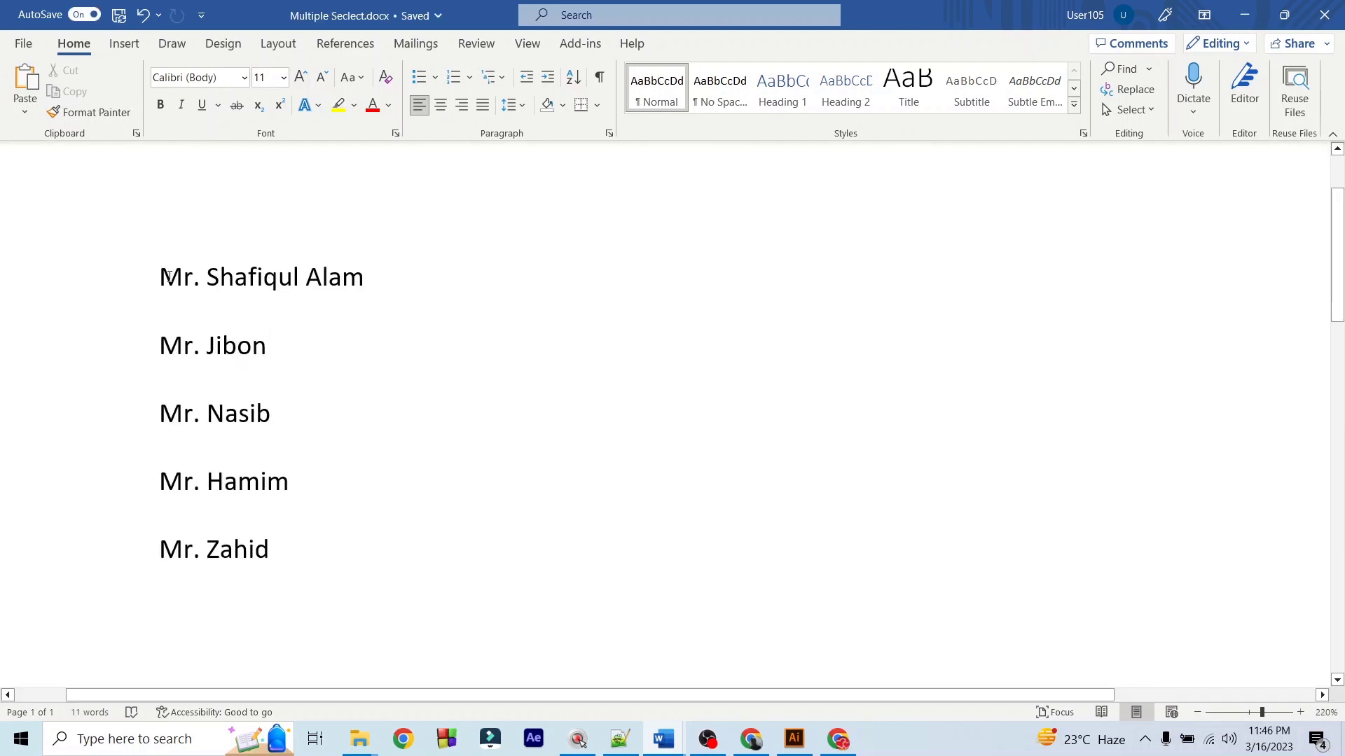
Step: Delete 'Mr.' from the first two names one line at a time, then undo both deletions
{"action": "left_click_drag", "start_coordinate": [166, 277], "coordinate": [303, 279]}
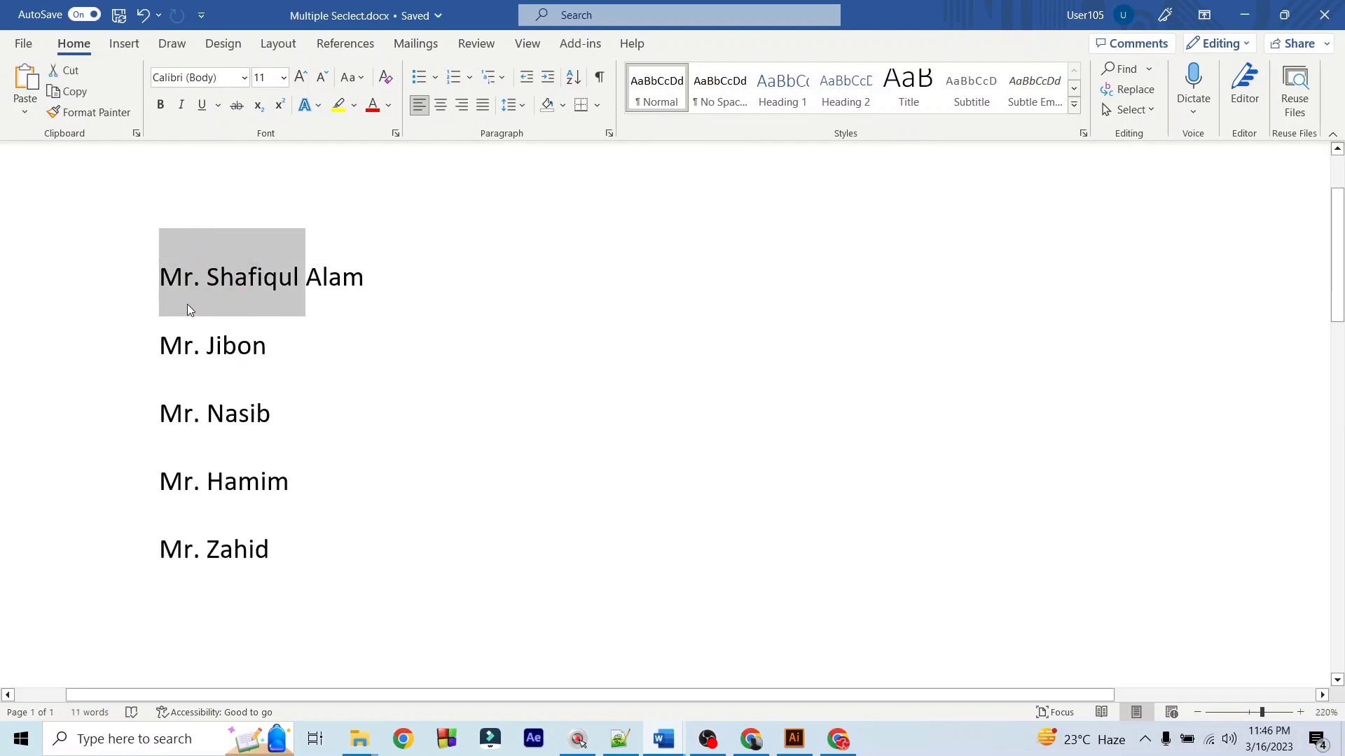
{"action": "left_click", "coordinate": [187, 276]}
{"action": "left_click_drag", "start_coordinate": [201, 284], "coordinate": [159, 282]}
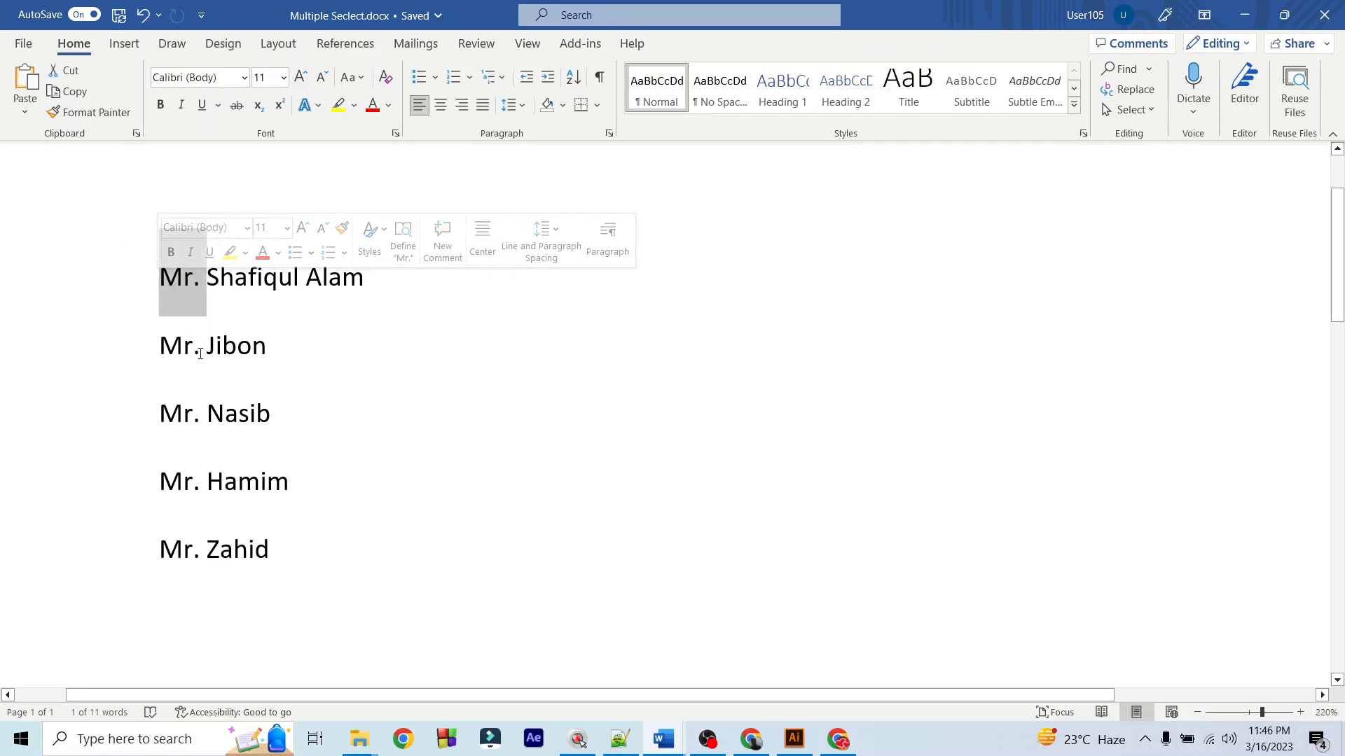
{"action": "key", "text": "Delete"}
{"action": "left_click_drag", "start_coordinate": [205, 350], "coordinate": [159, 350]}
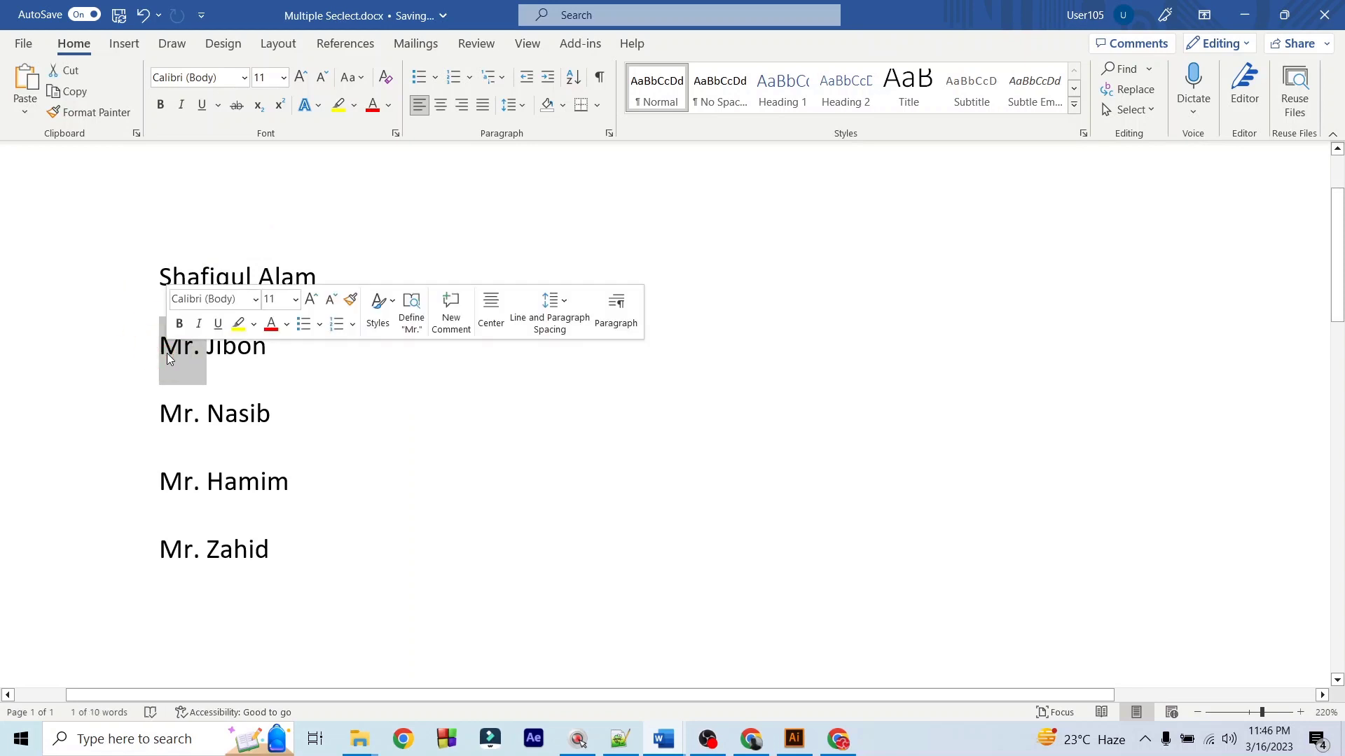
{"action": "key", "text": "Delete"}
{"action": "key", "text": "ctrl+z"}
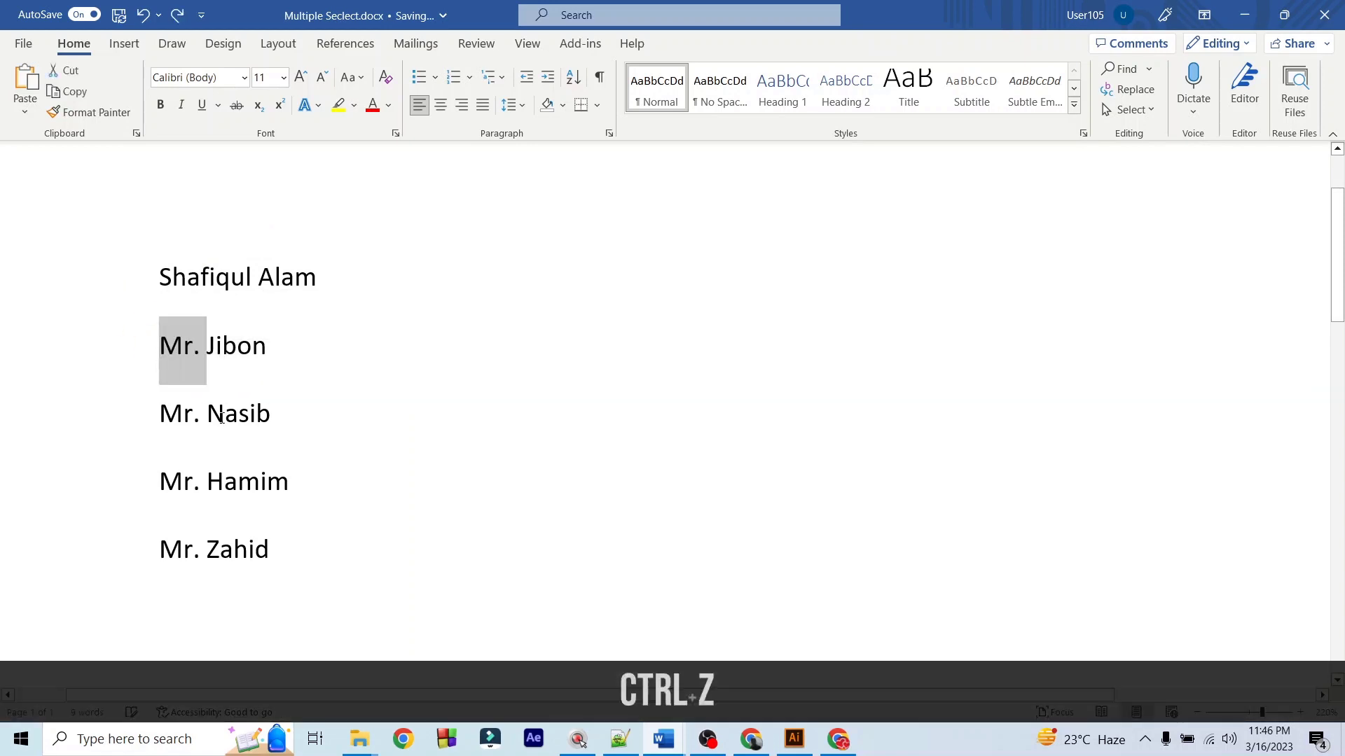
{"action": "key", "text": "ctrl+z"}
{"action": "left_click", "coordinate": [297, 379]}
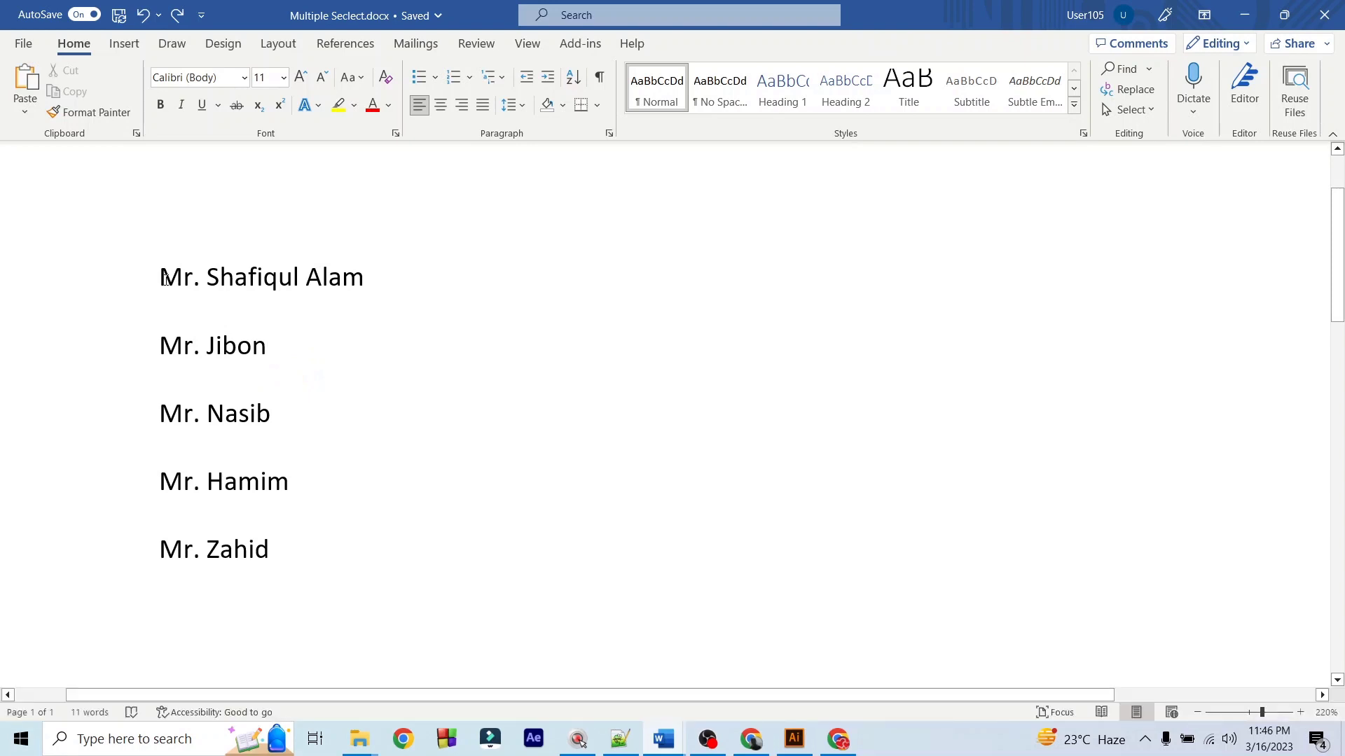
Step: Remove 'Mr.' from all five names at once with a vertical Alt block selection
{"action": "left_click_drag", "start_coordinate": [160, 278], "coordinate": [211, 283]}
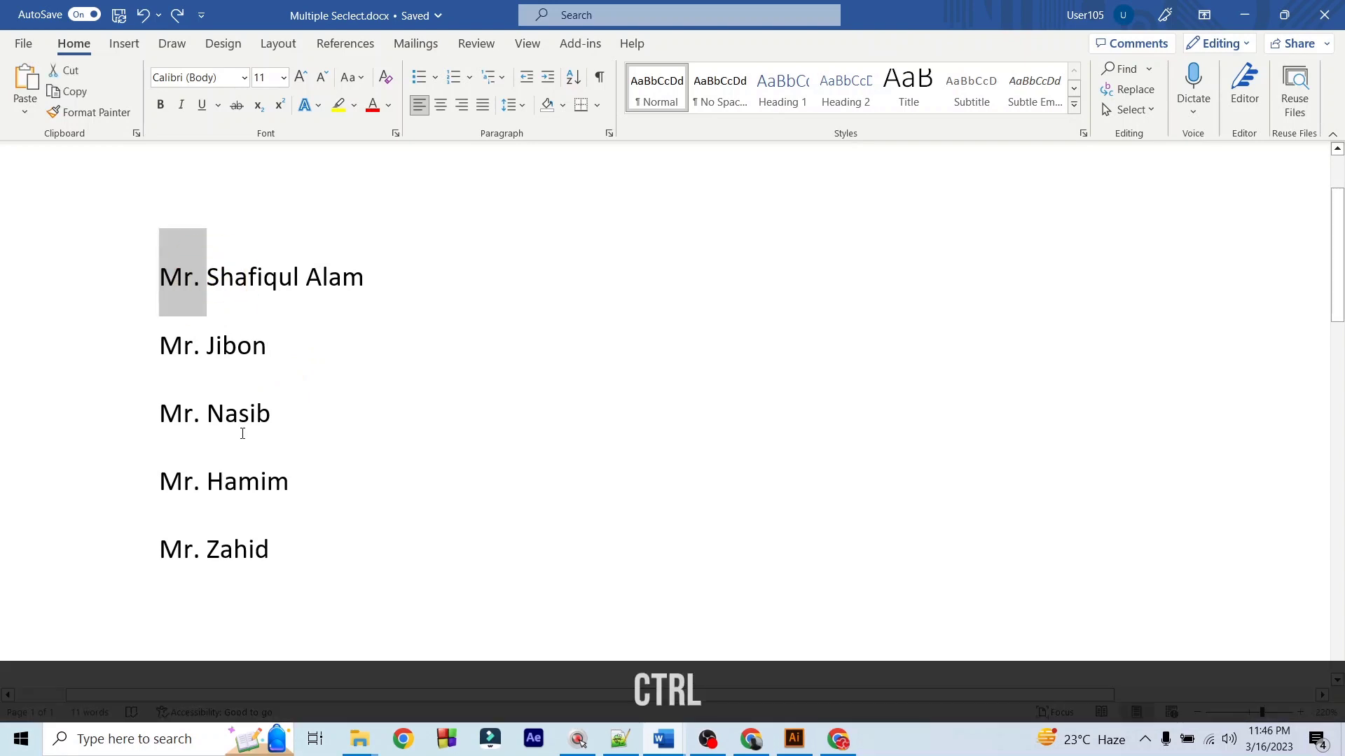
{"action": "left_click_drag", "start_coordinate": [276, 417], "coordinate": [206, 418]}
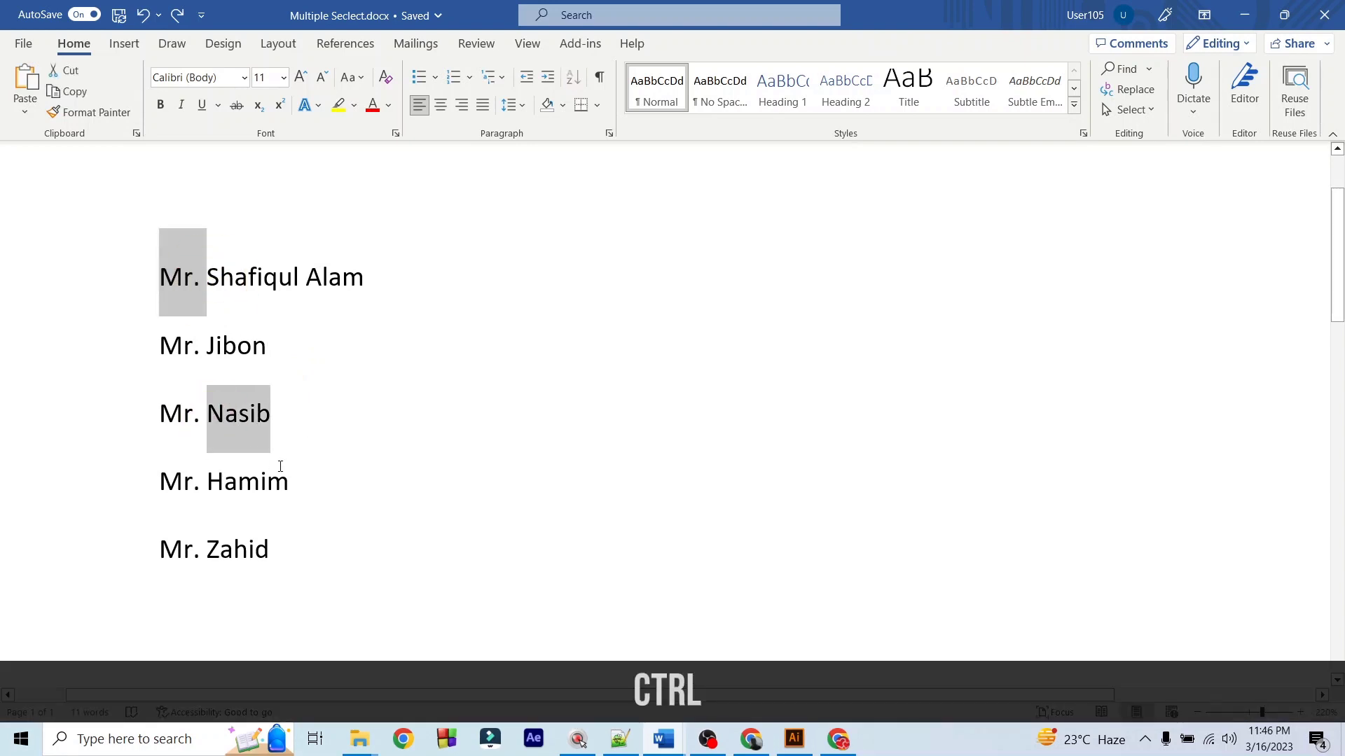
{"action": "left_click_drag", "start_coordinate": [289, 483], "coordinate": [207, 489]}
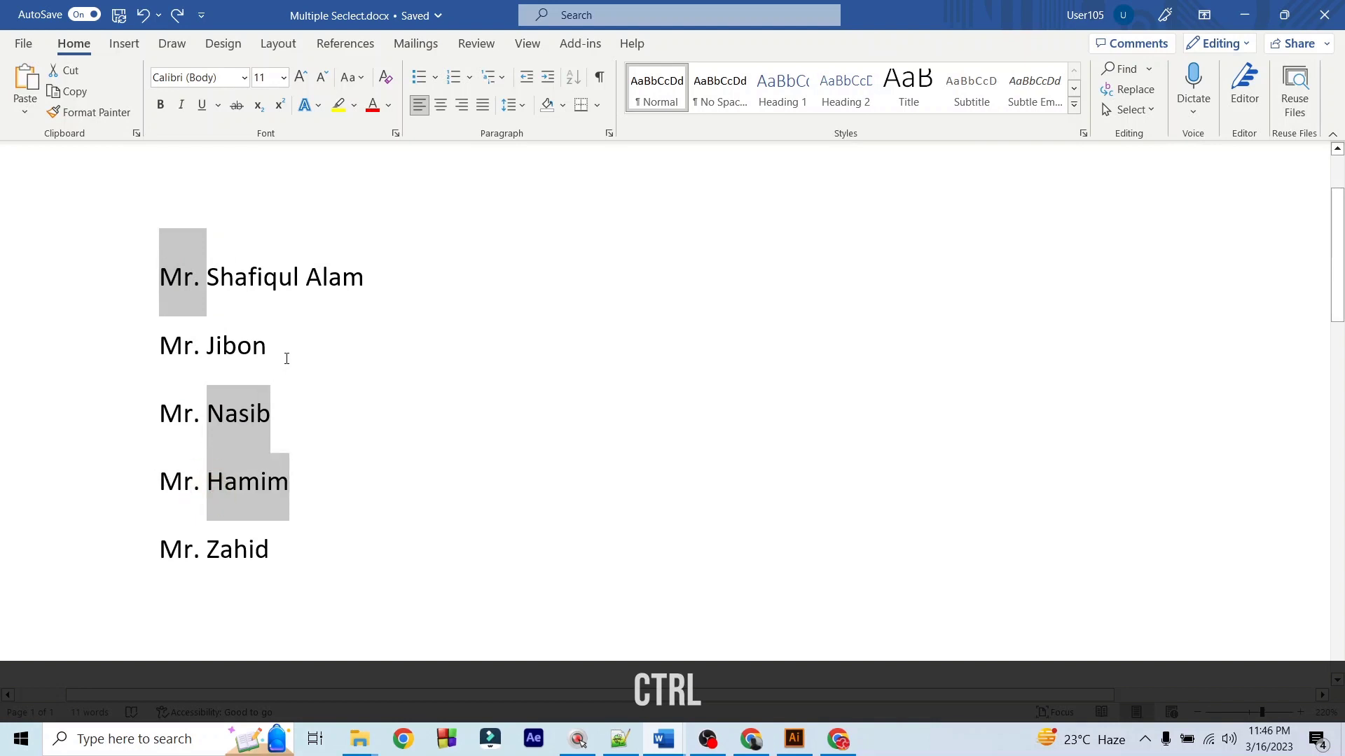
{"action": "left_click", "coordinate": [339, 362]}
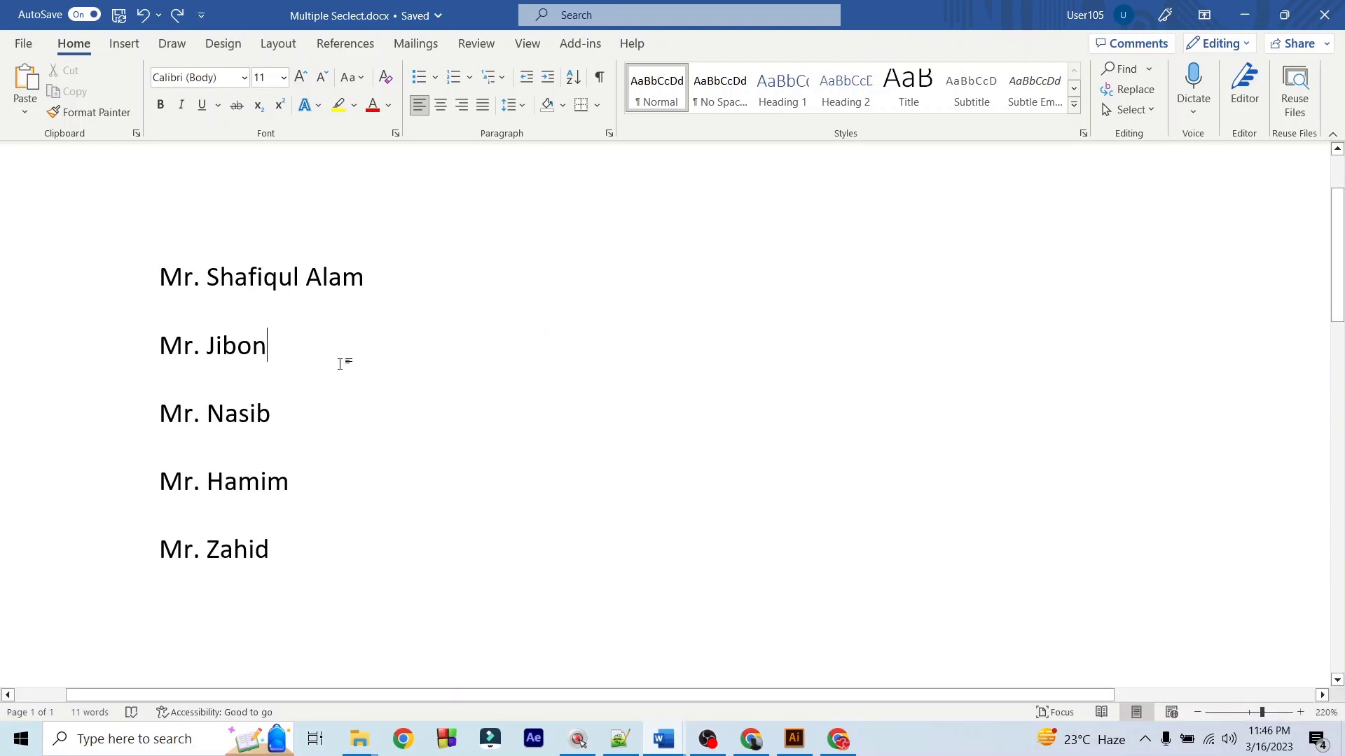
{"action": "key", "text": "alt"}
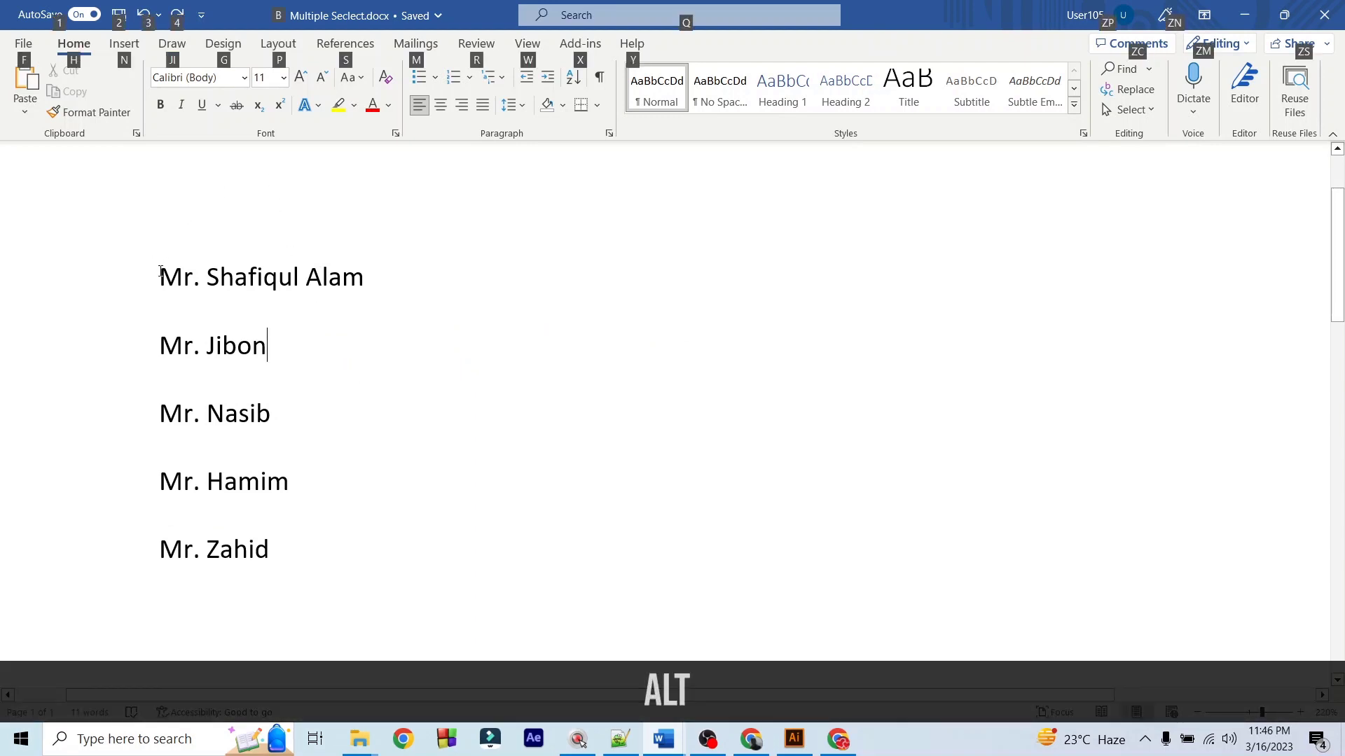
{"action": "left_click_drag", "start_coordinate": [155, 281], "coordinate": [194, 483]}
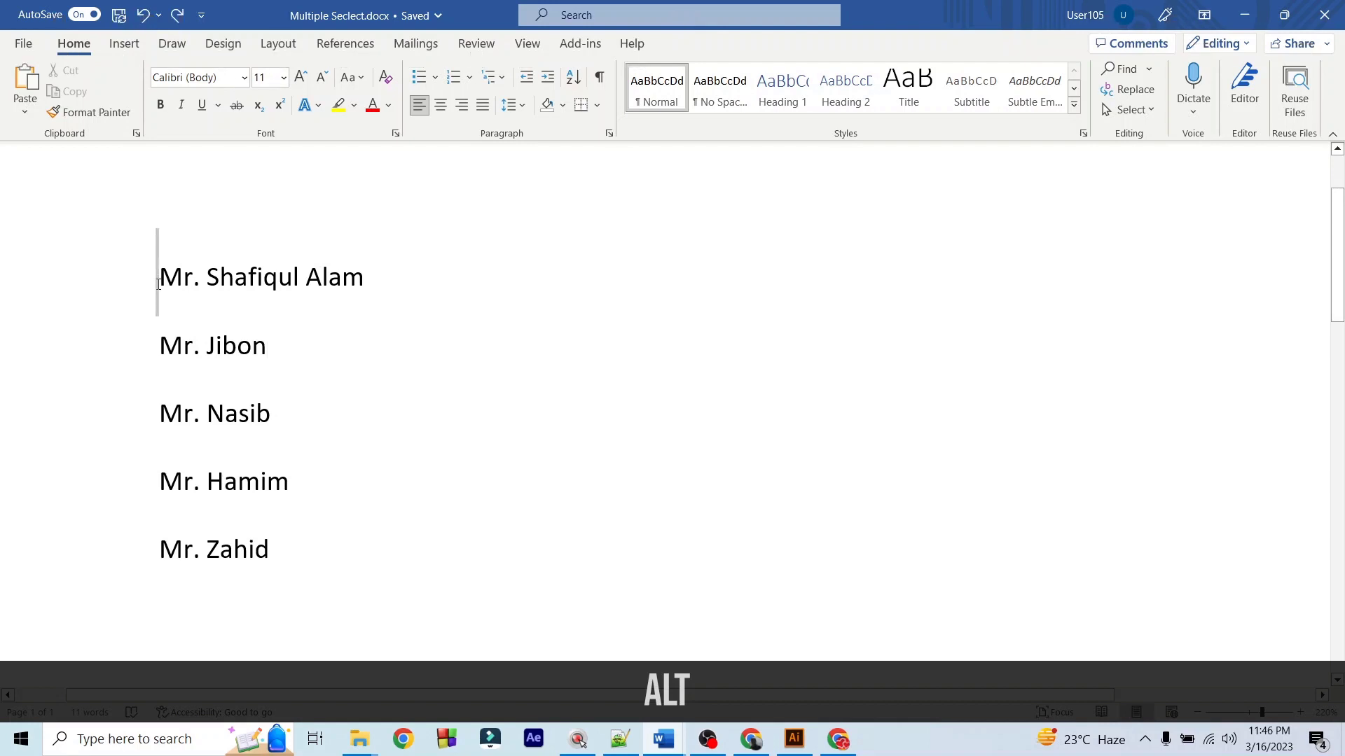
{"action": "left_click_drag", "start_coordinate": [196, 530], "coordinate": [203, 554]}
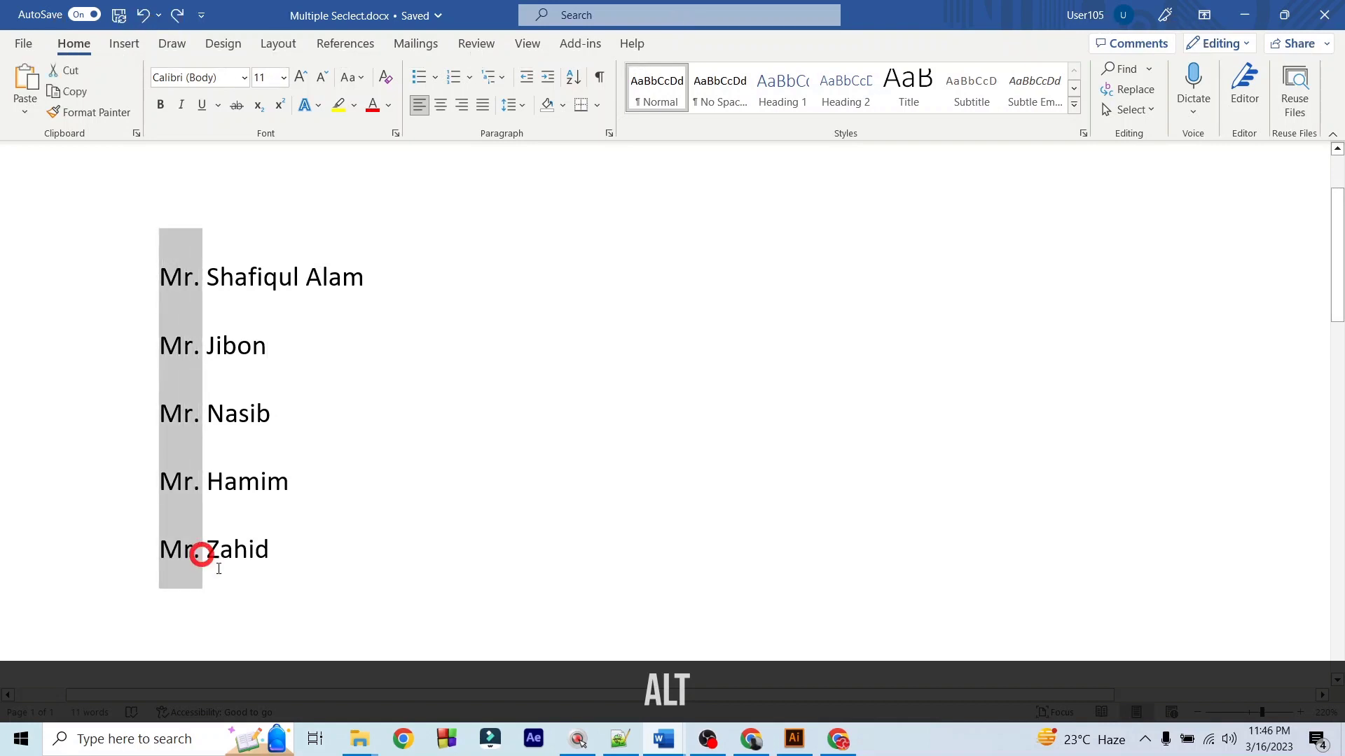
{"action": "key", "text": "Delete"}
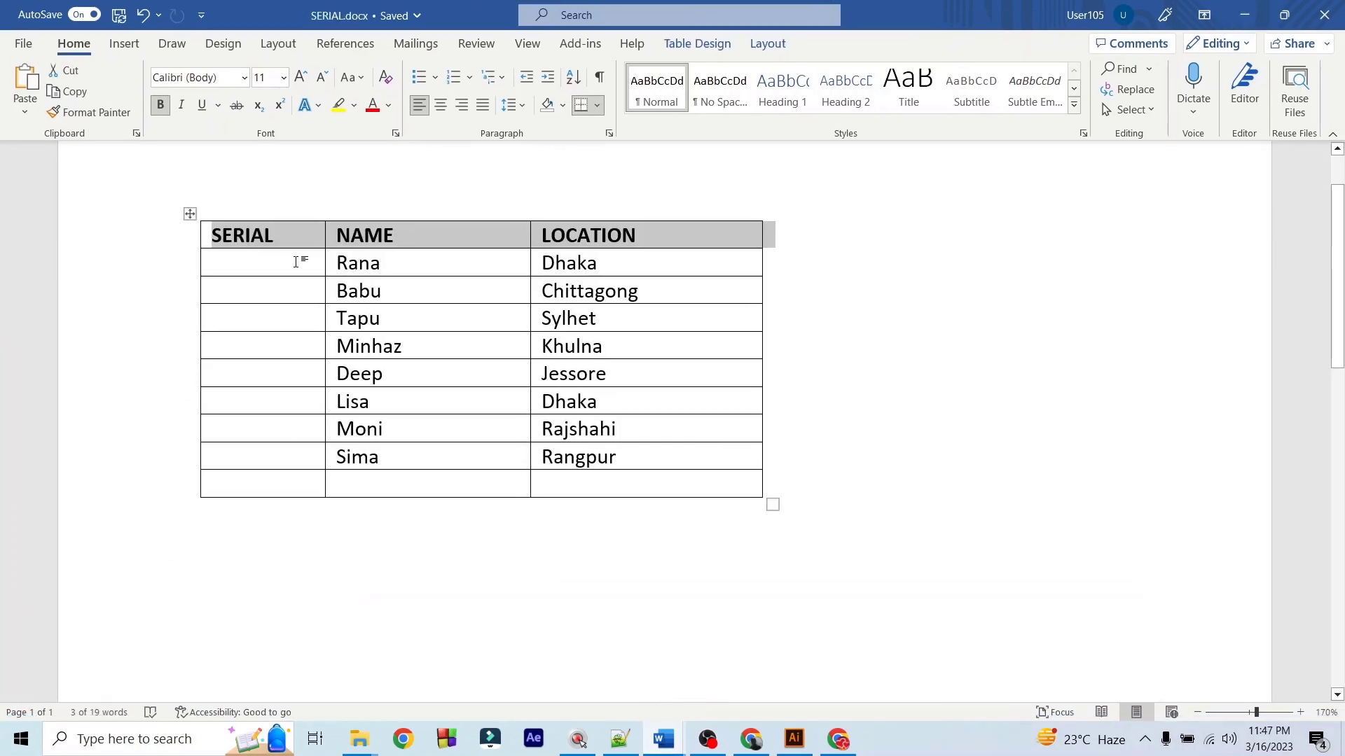
Step: Number the SERIAL cells 1 through 9 down the column
{"action": "left_click", "coordinate": [275, 262]}
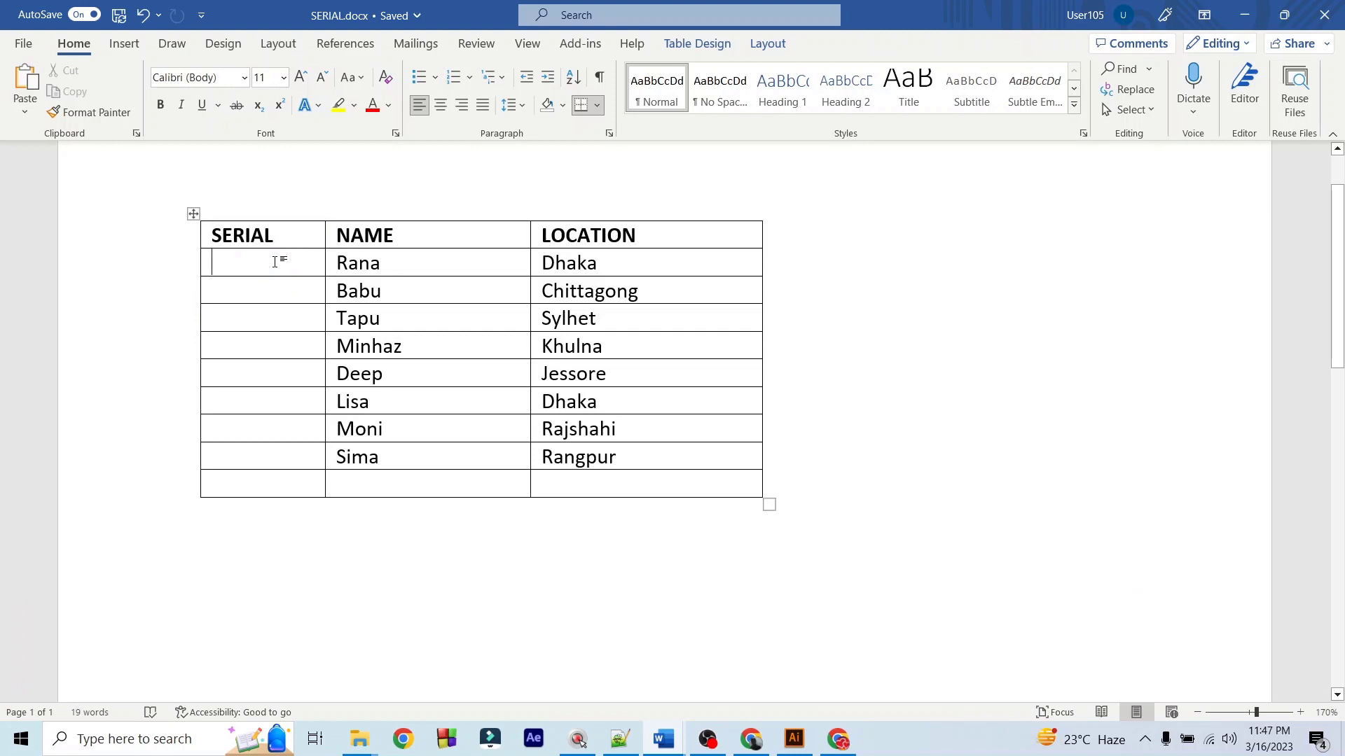
{"action": "type", "text": "1"}
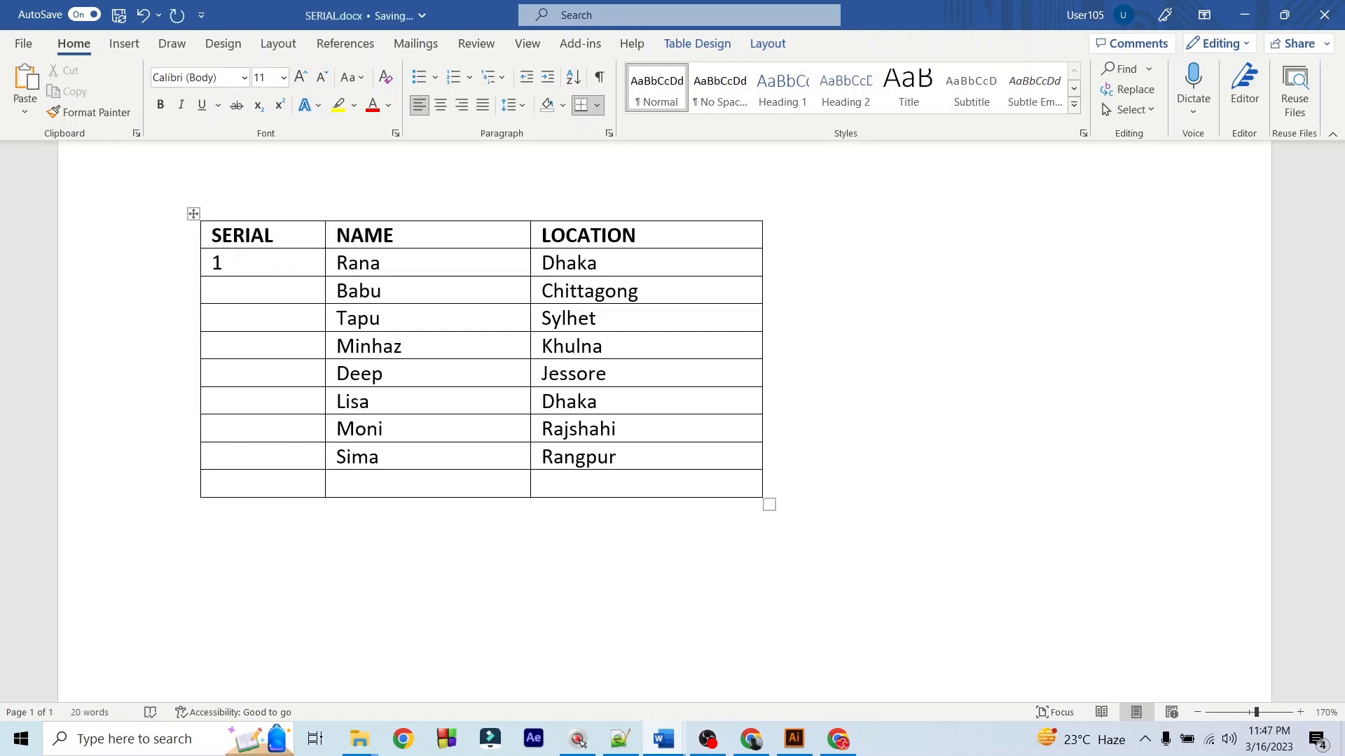
{"action": "key", "text": "Down"}
{"action": "type", "text": "2"}
{"action": "key", "text": "Down"}
{"action": "type", "text": "3"}
{"action": "key", "text": "Down"}
{"action": "type", "text": "4"}
{"action": "key", "text": "Down"}
{"action": "type", "text": "5"}
{"action": "key", "text": "Down"}
{"action": "type", "text": "6"}
{"action": "key", "text": "Down"}
{"action": "type", "text": "7"}
{"action": "key", "text": "Down"}
{"action": "type", "text": "8"}
{"action": "key", "text": "Down"}
{"action": "type", "text": "9"}
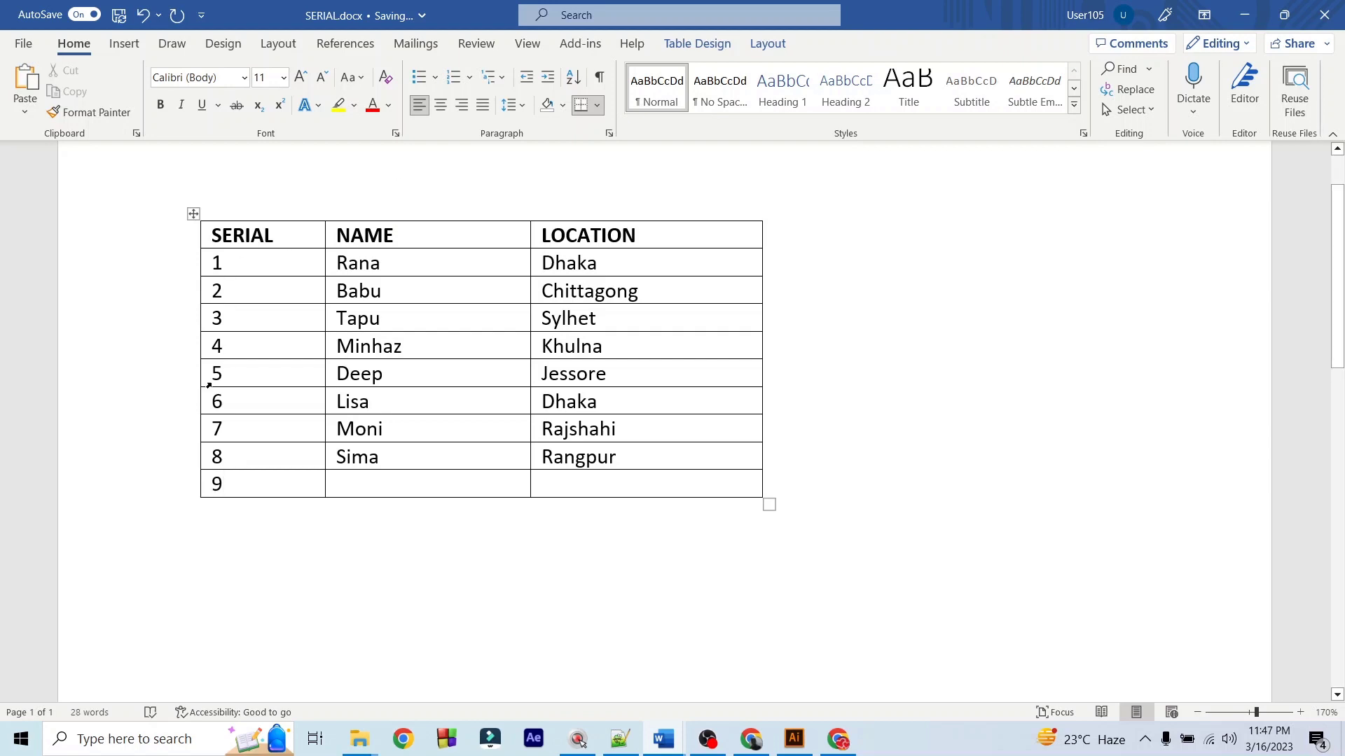
Step: Cut row 4 (Minhaz, Khulna) out of the table
{"action": "left_click", "coordinate": [277, 348]}
{"action": "left_click_drag", "start_coordinate": [611, 345], "coordinate": [484, 339]}
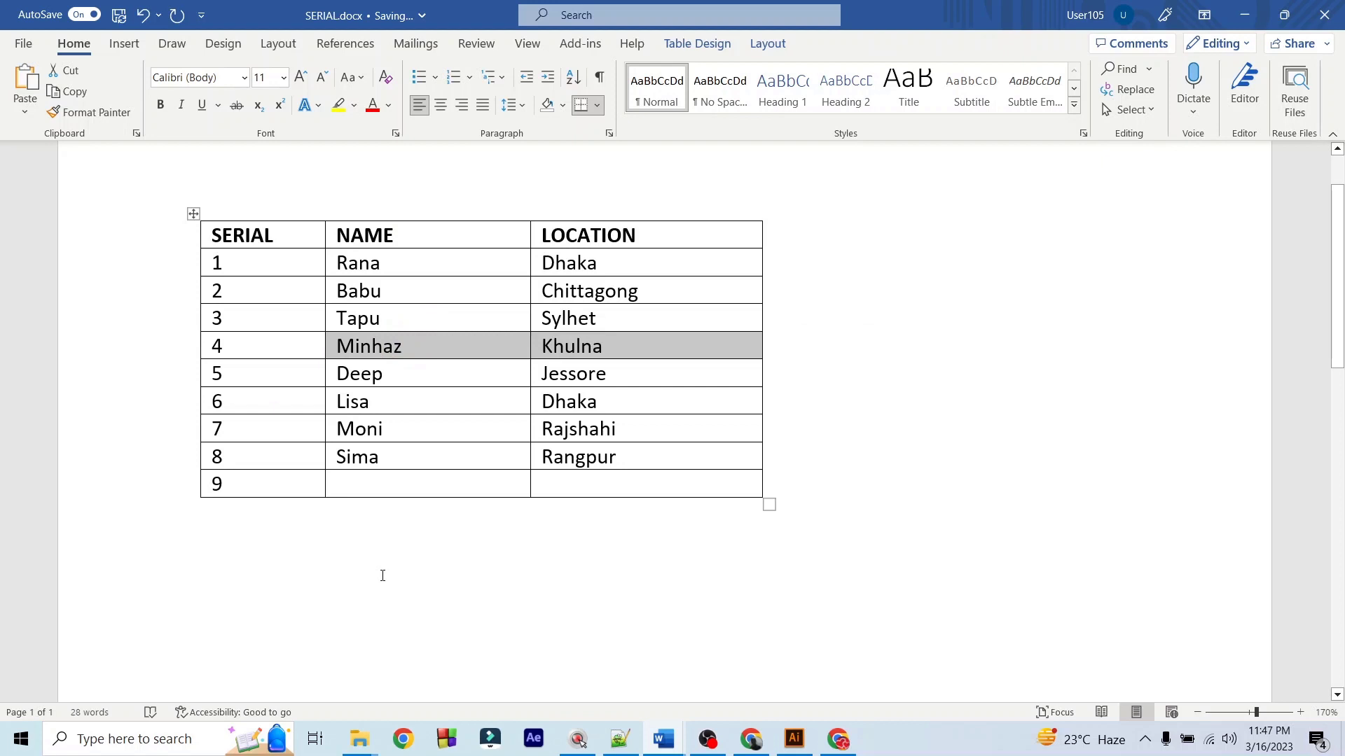
{"action": "key", "text": "Delete"}
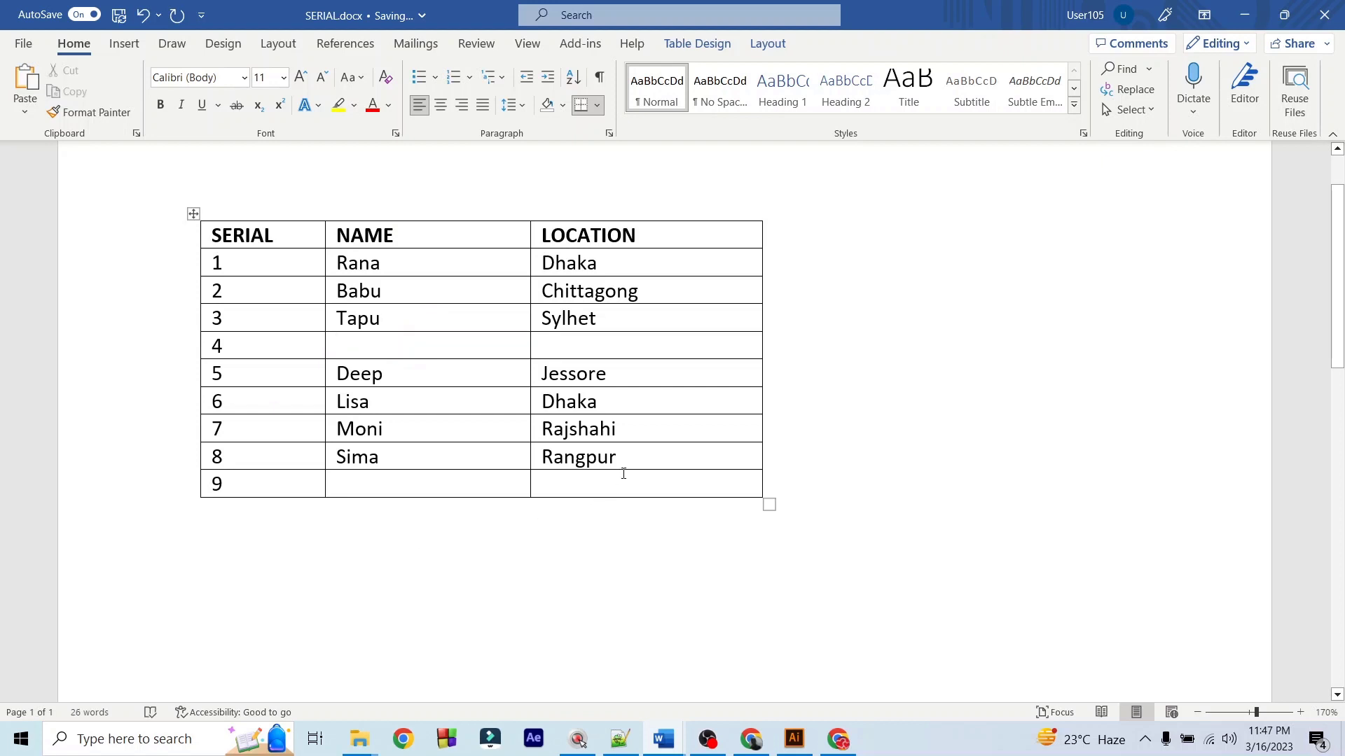
{"action": "mouse_move", "coordinate": [632, 456]}
{"action": "left_mouse_down"}
{"action": "mouse_move", "coordinate": [343, 375]}
{"action": "mouse_move", "coordinate": [339, 347]}
{"action": "left_mouse_up"}
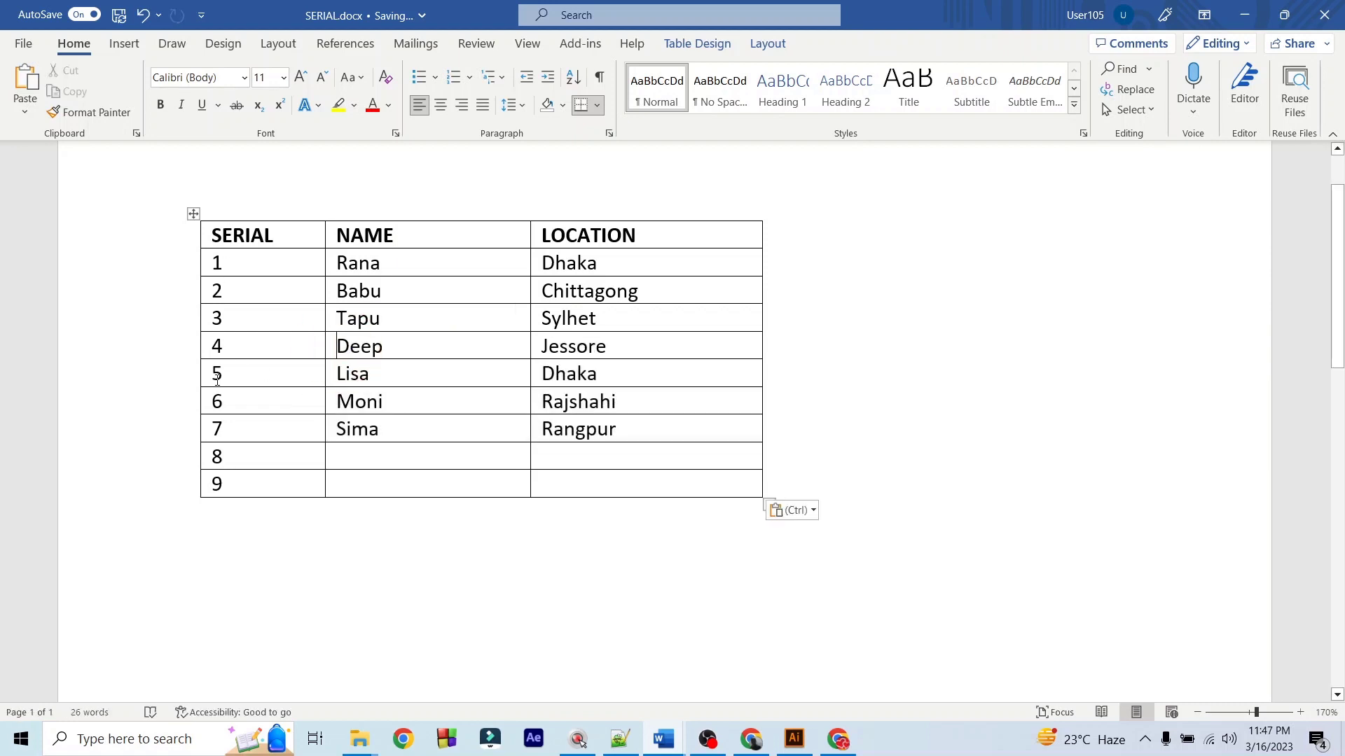
{"action": "left_click", "coordinate": [147, 346]}
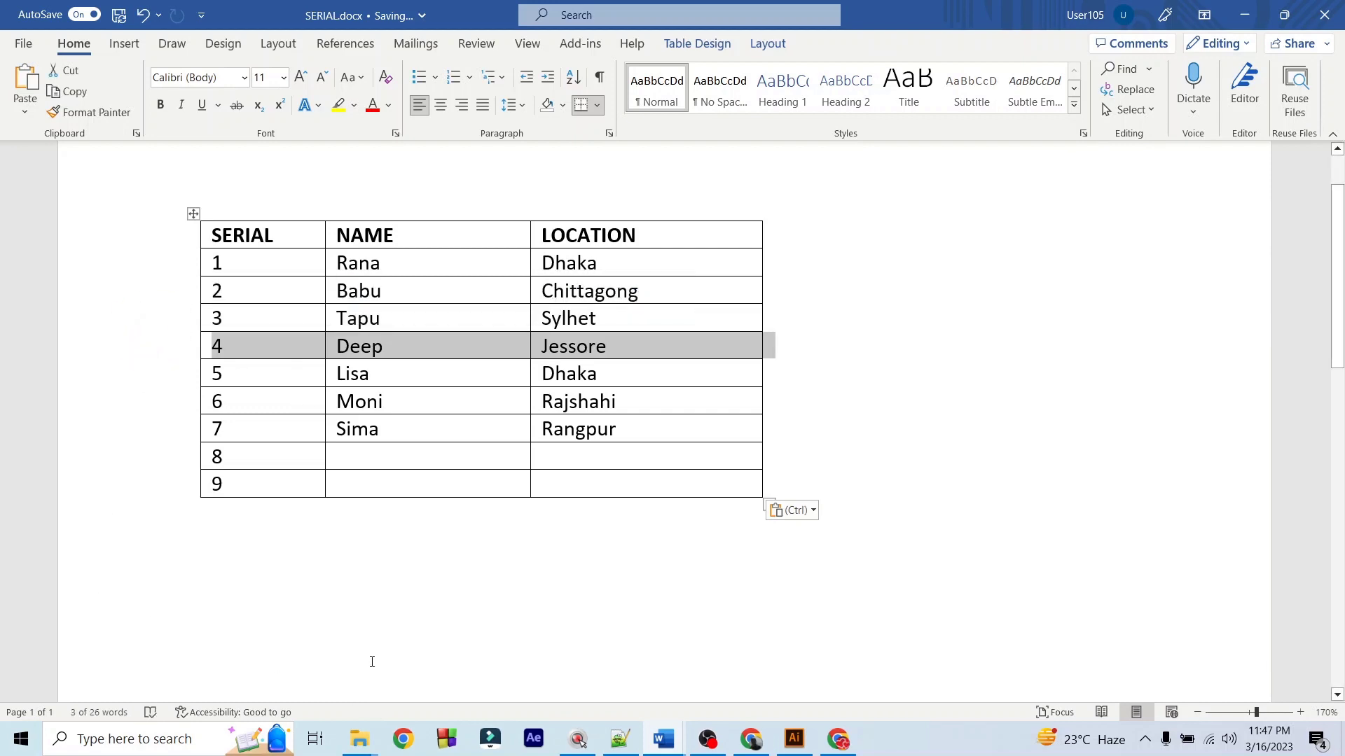
{"action": "key", "text": "ctrl+z"}
{"action": "key", "text": "ctrl+z"}
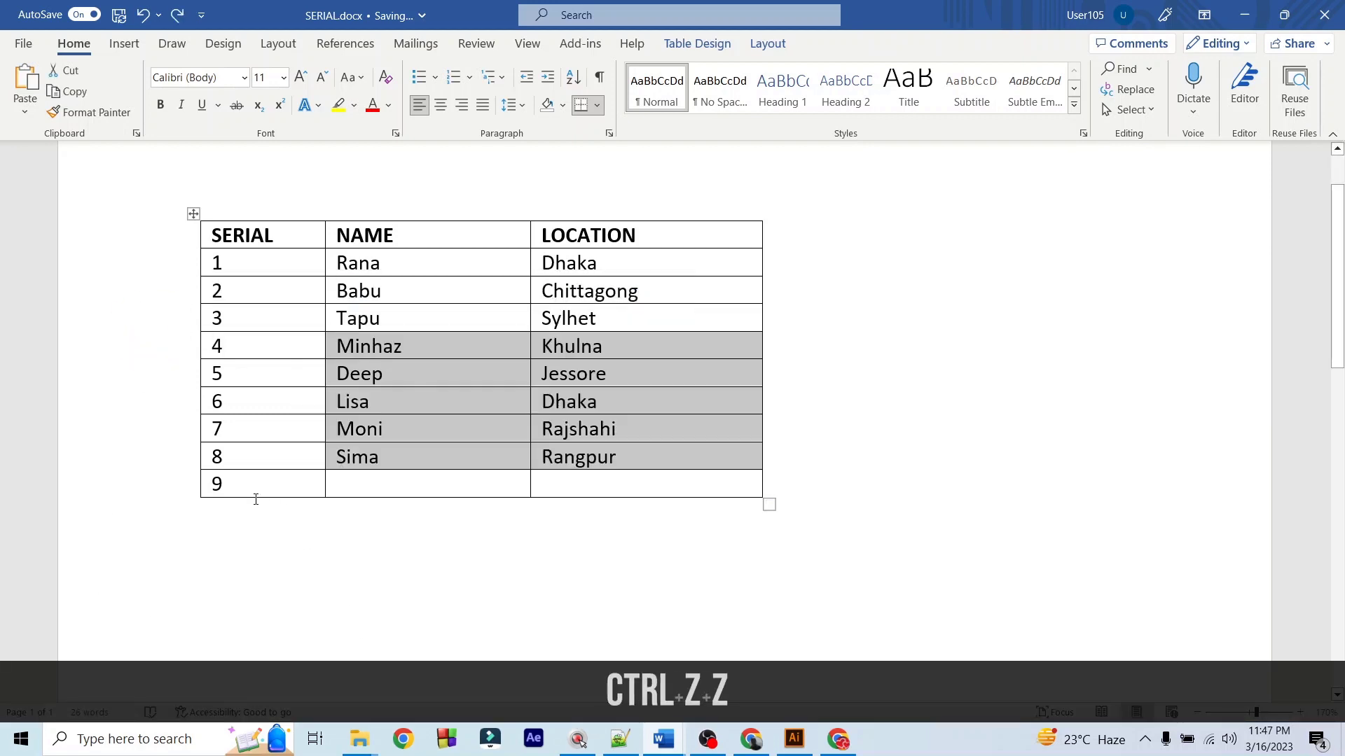
{"action": "left_click", "coordinate": [120, 350]}
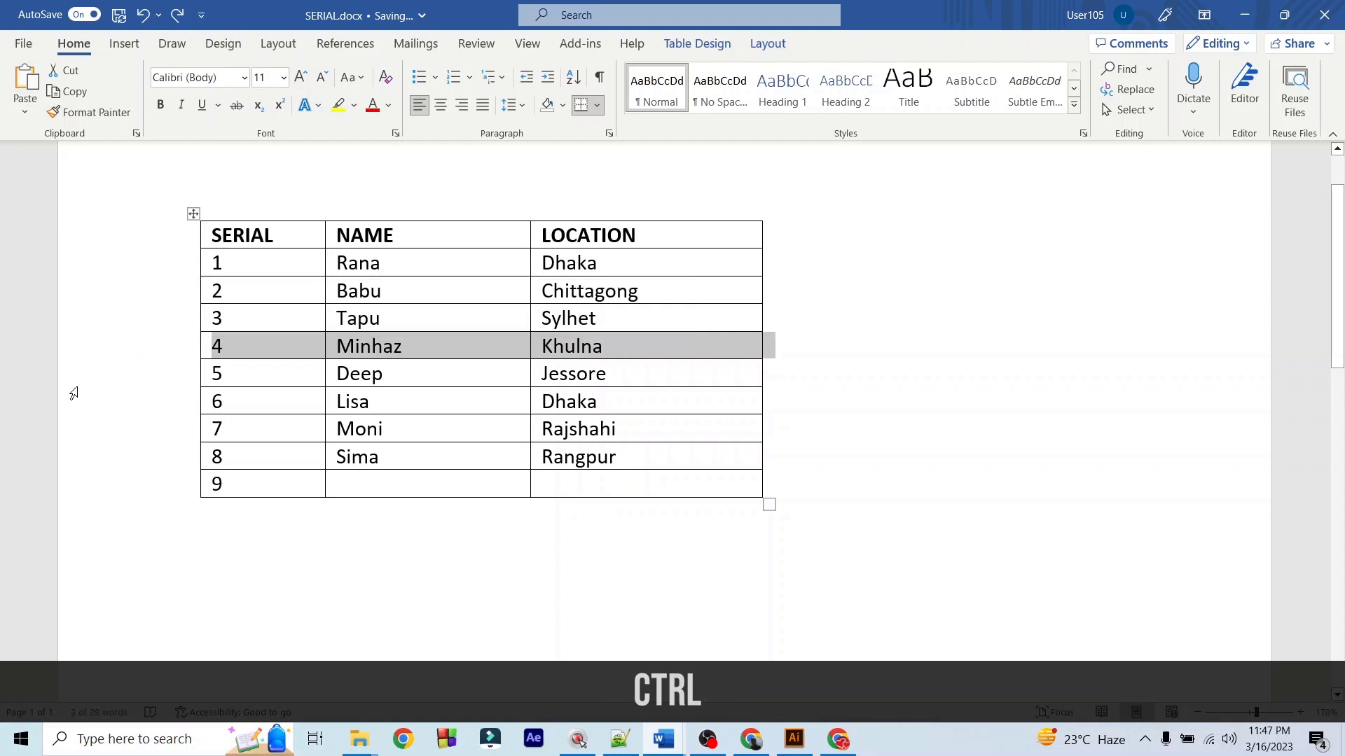
{"action": "key", "text": "ctrl+x"}
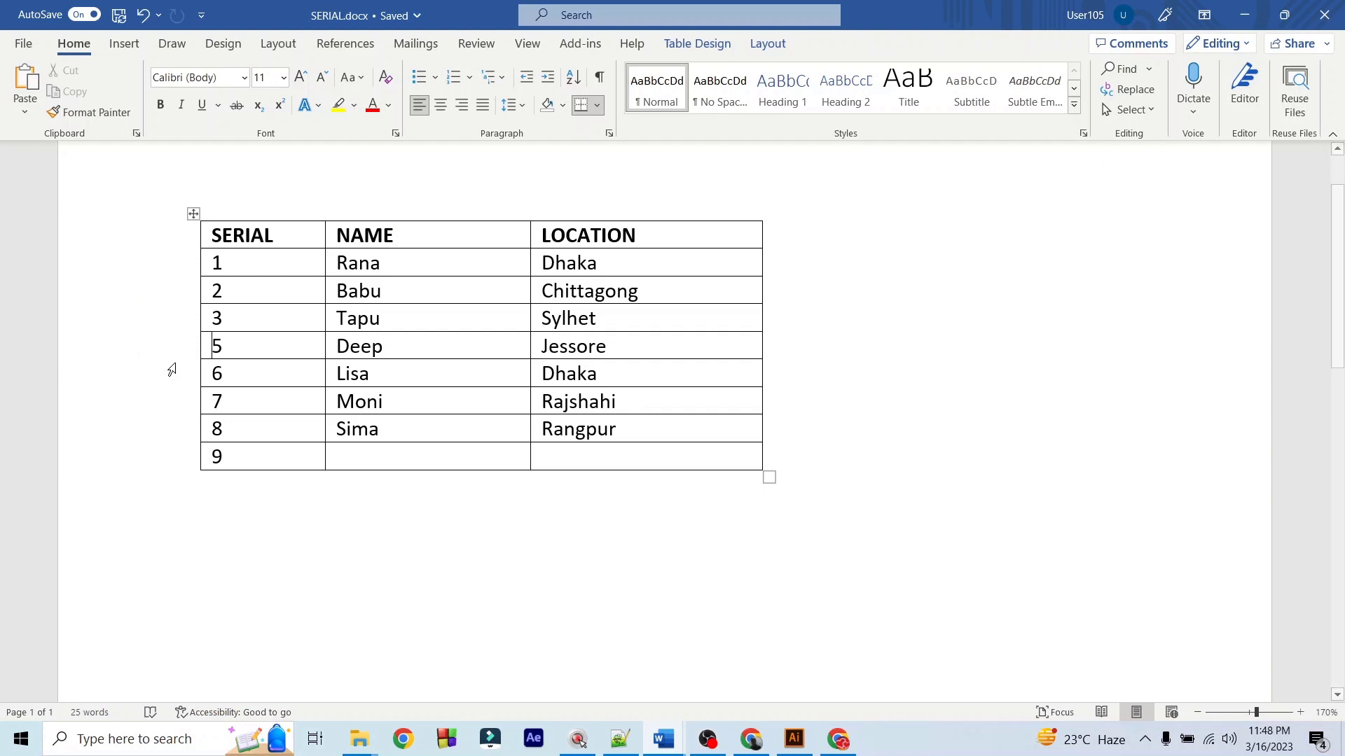
Step: Restore the Minhaz row, clear the typed serials, and apply automatic Numbering to the SERIAL column
{"action": "key", "text": "ctrl+z"}
{"action": "left_click", "coordinate": [264, 482]}
{"action": "left_click_drag", "start_coordinate": [263, 482], "coordinate": [206, 259]}
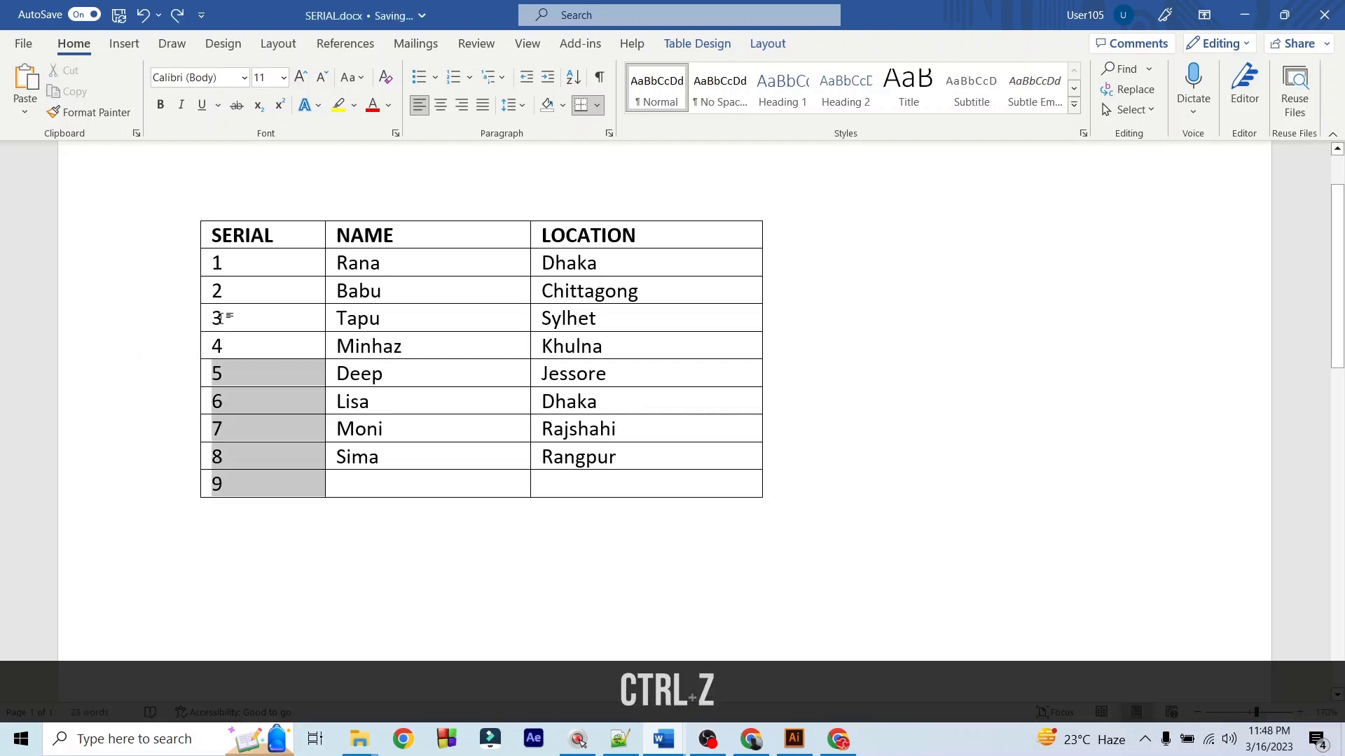
{"action": "key", "text": "Delete"}
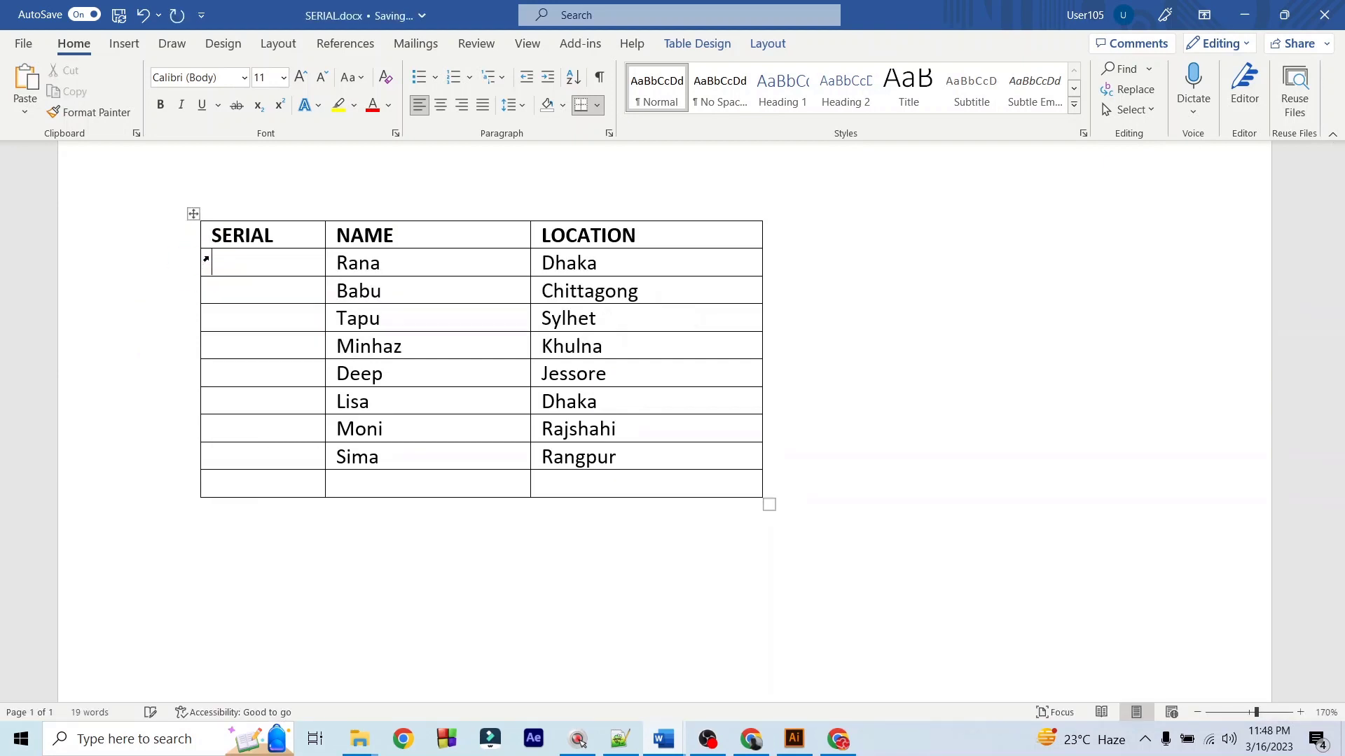
{"action": "left_click_drag", "start_coordinate": [243, 260], "coordinate": [243, 481]}
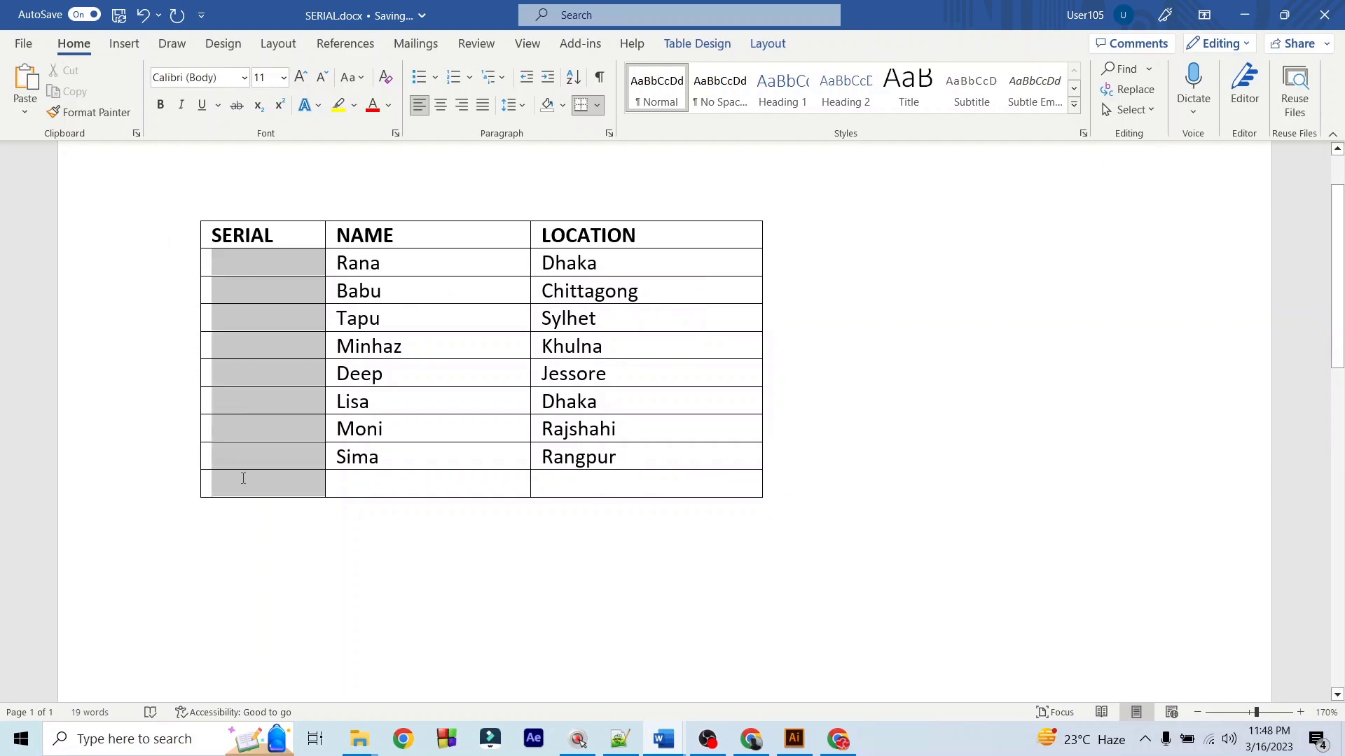
{"action": "left_click", "coordinate": [124, 44]}
{"action": "left_click", "coordinate": [67, 49]}
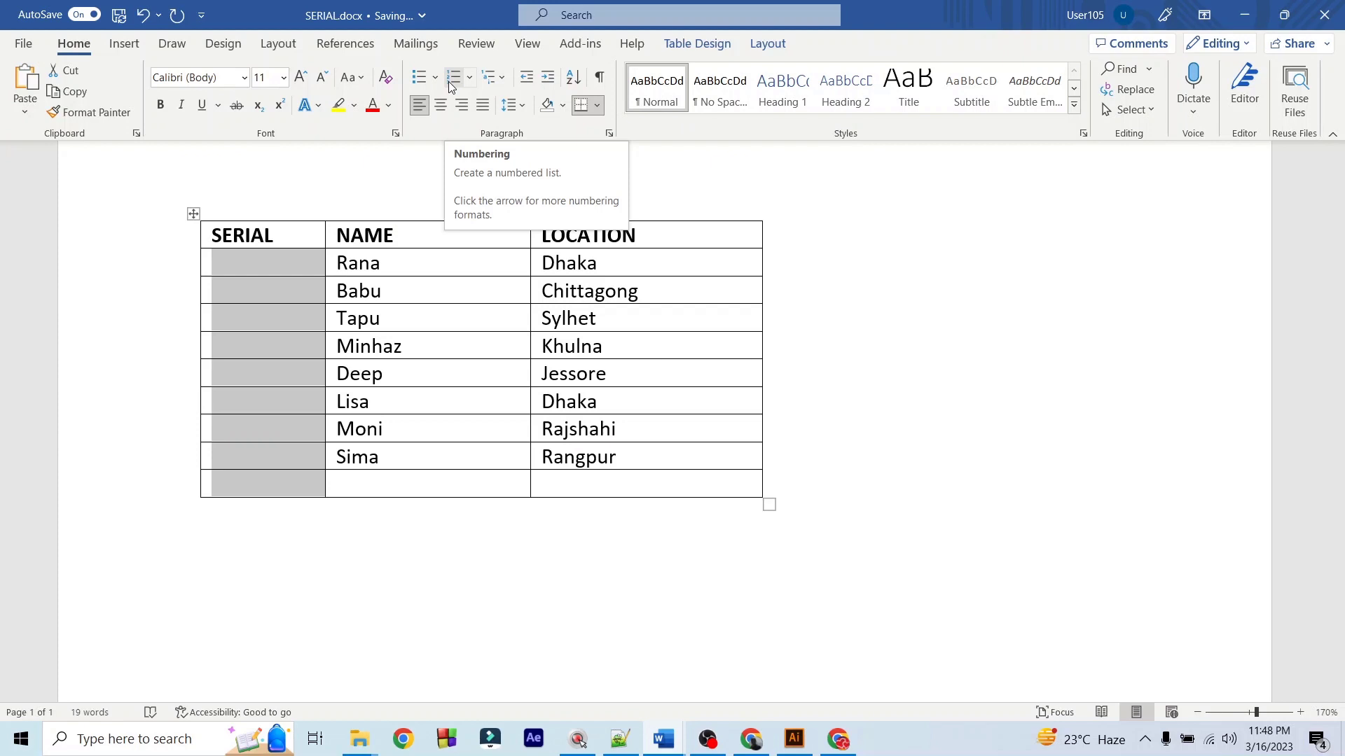
{"action": "left_click", "coordinate": [449, 82]}
Step: Cut the Deep row so the automatic serials renumber to 1.–8
{"action": "left_click", "coordinate": [213, 386]}
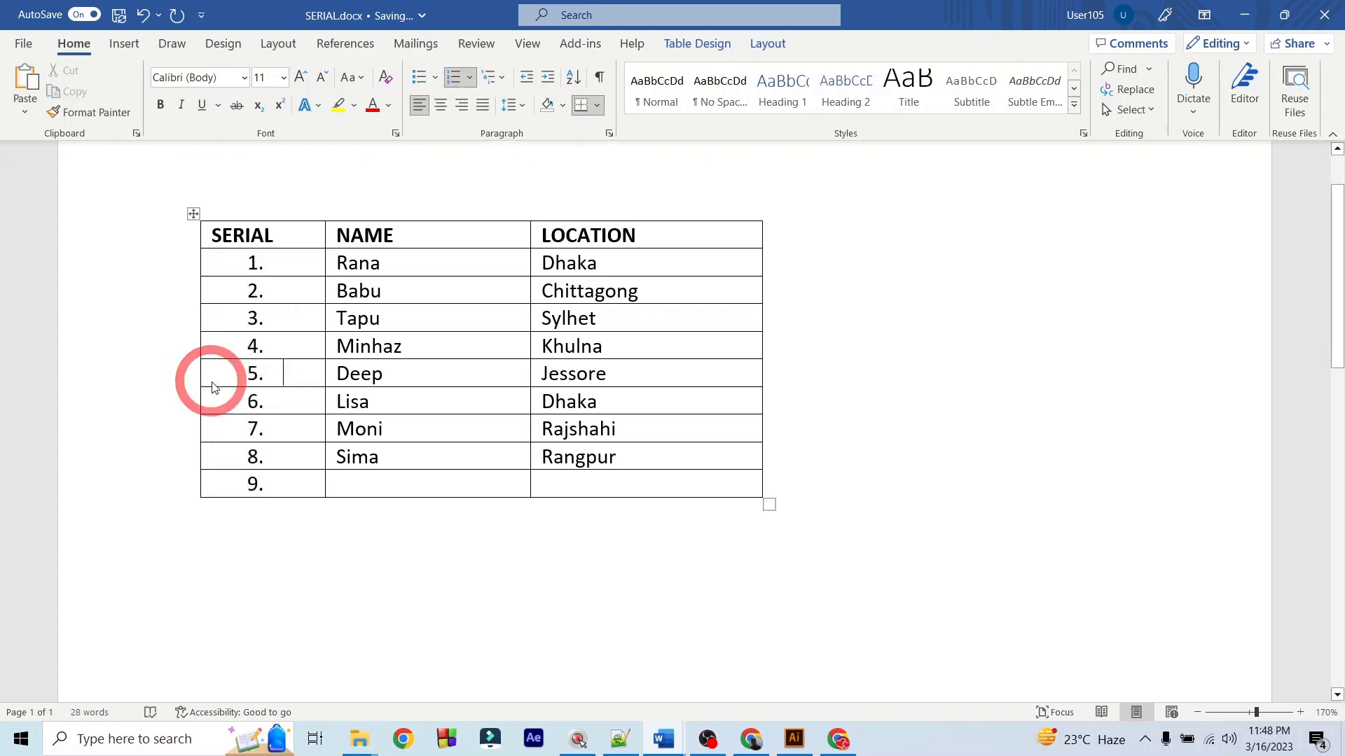
{"action": "left_click", "coordinate": [155, 375]}
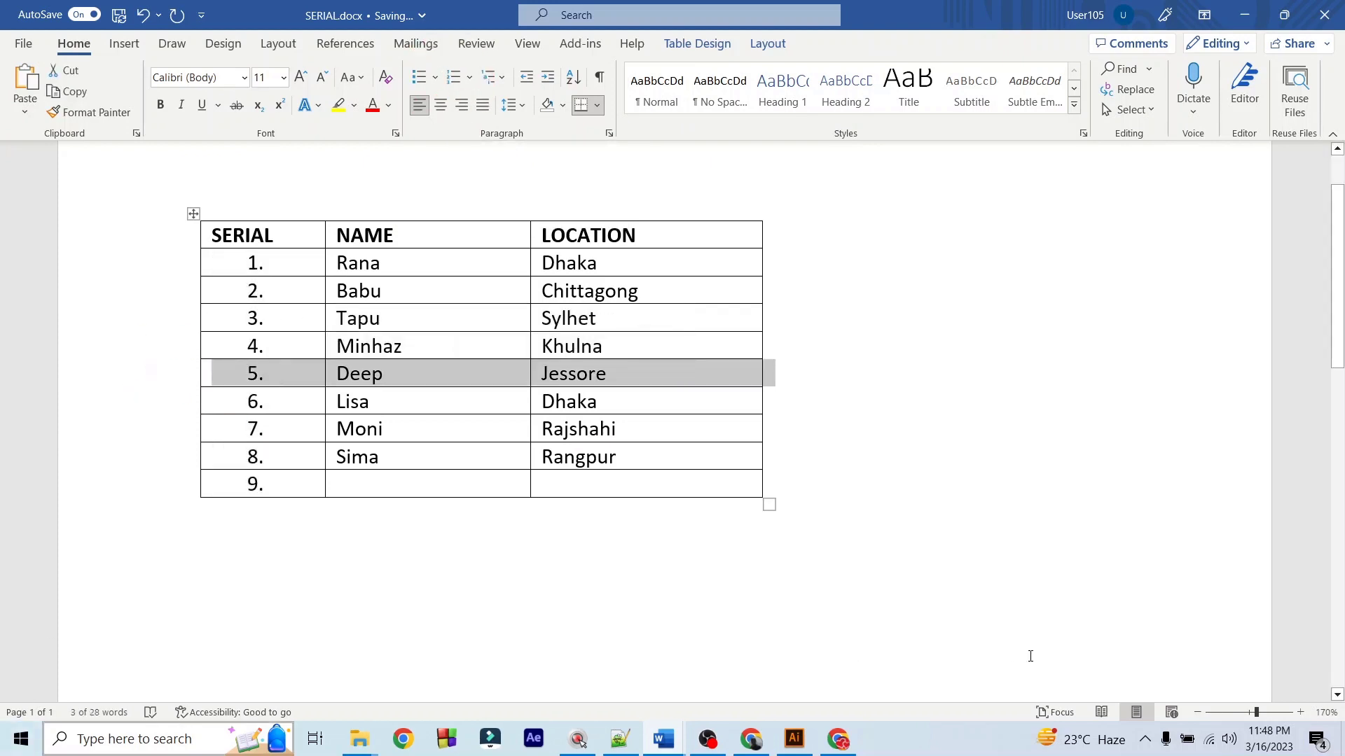
{"action": "key", "text": "ctrl+x"}
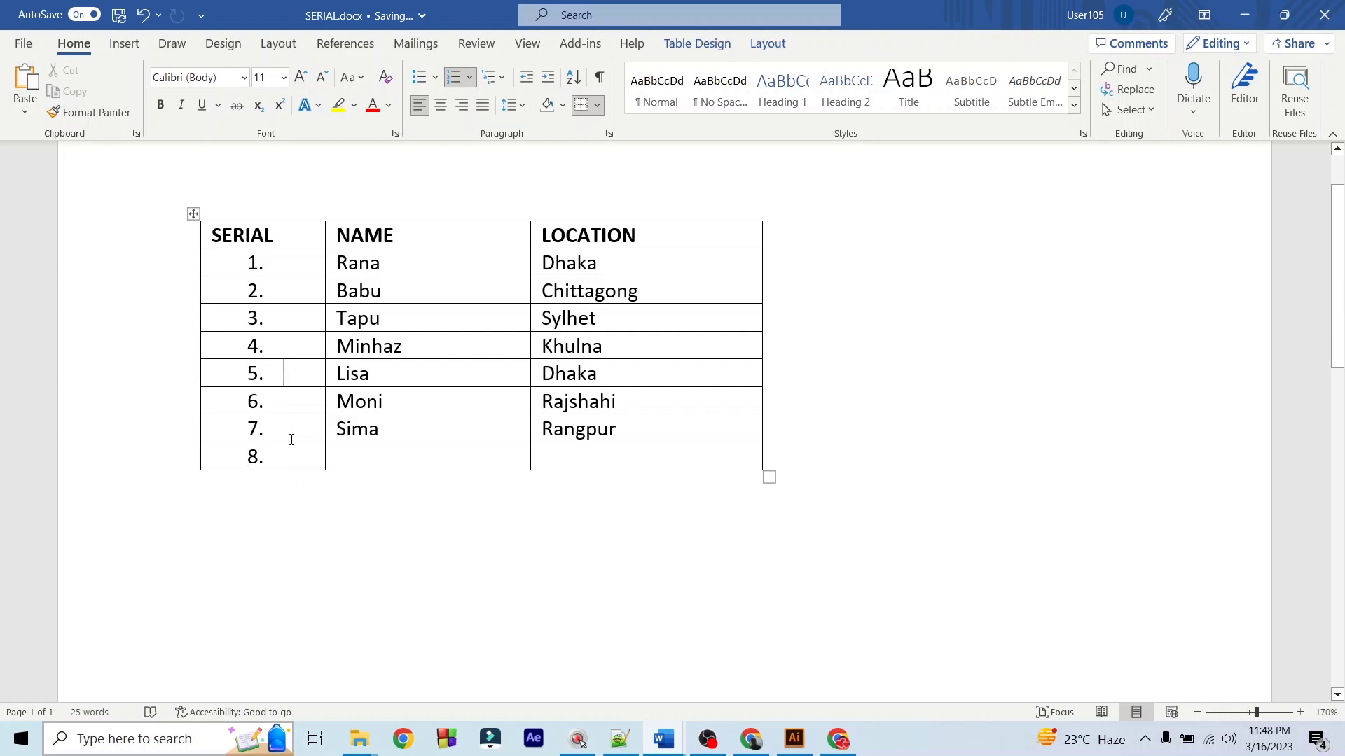
{"action": "left_click", "coordinate": [274, 426]}
Step: Create a blank document, enlarge its font to 23 pt, and launch voice typing with Win+H
{"action": "left_click", "coordinate": [23, 45]}
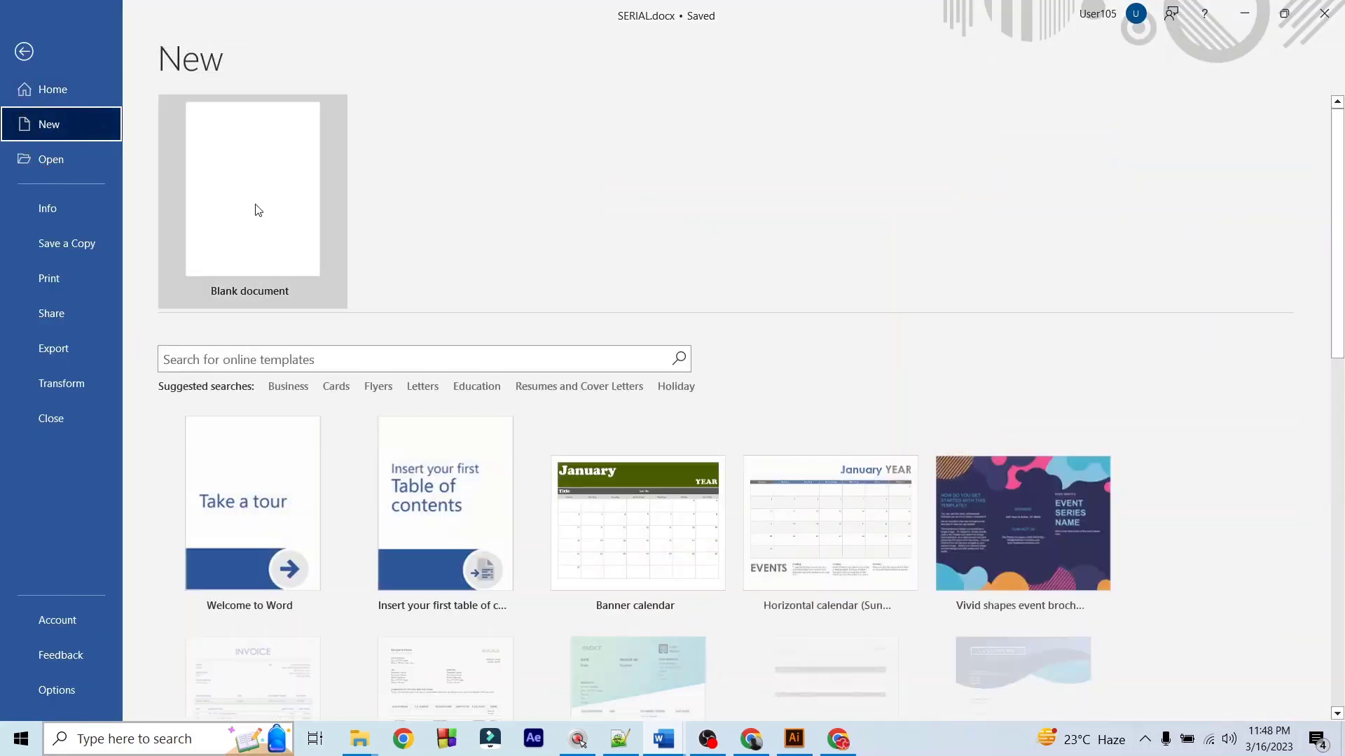
{"action": "left_click", "coordinate": [255, 210]}
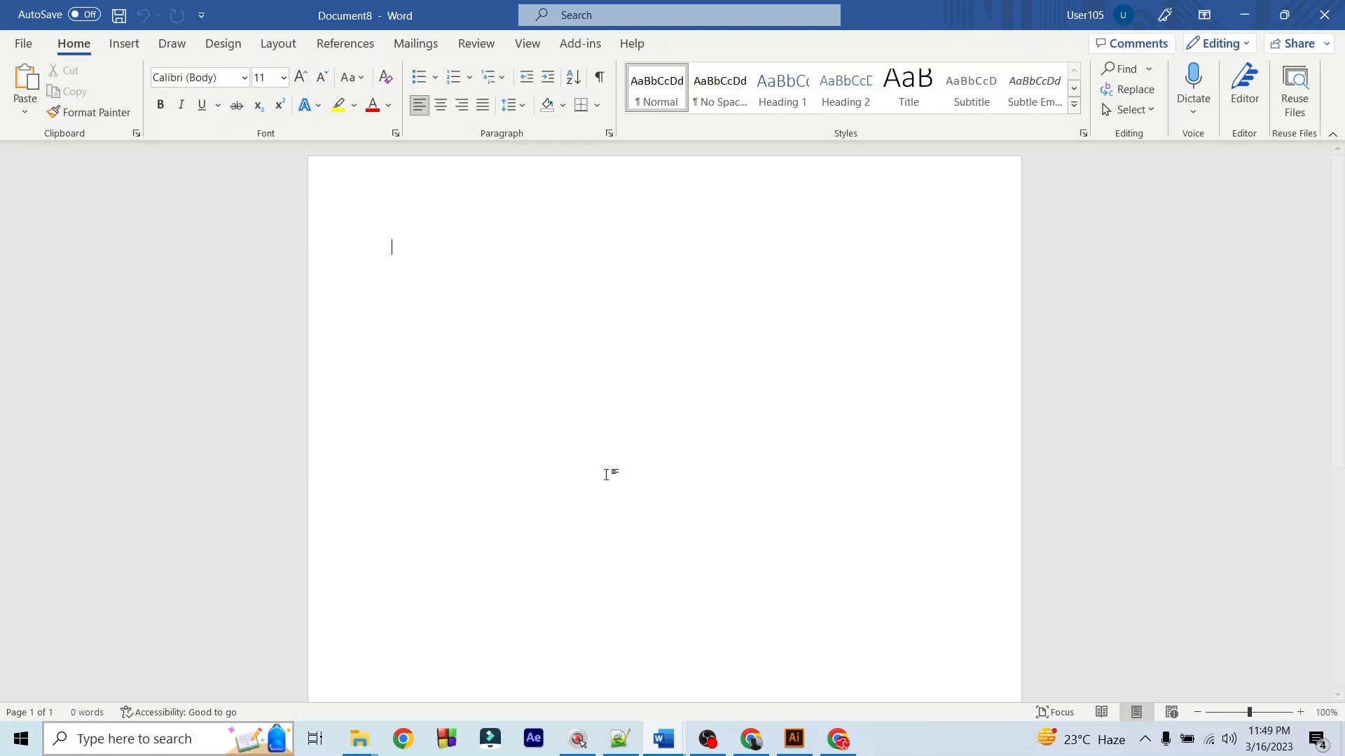
{"action": "key", "text": "ctrl"}
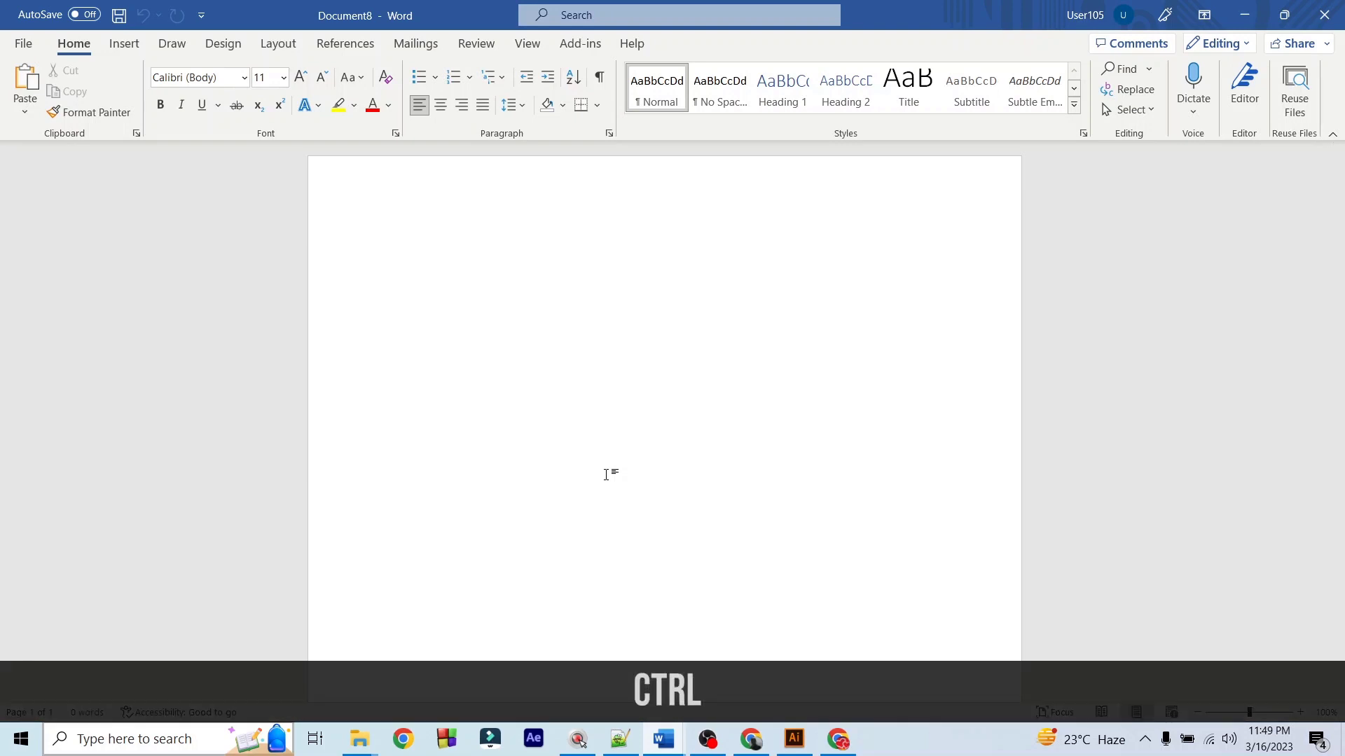
{"action": "key", "text": "ctrl+bracketright"}
{"action": "key", "text": "ctrl+bracketright"}
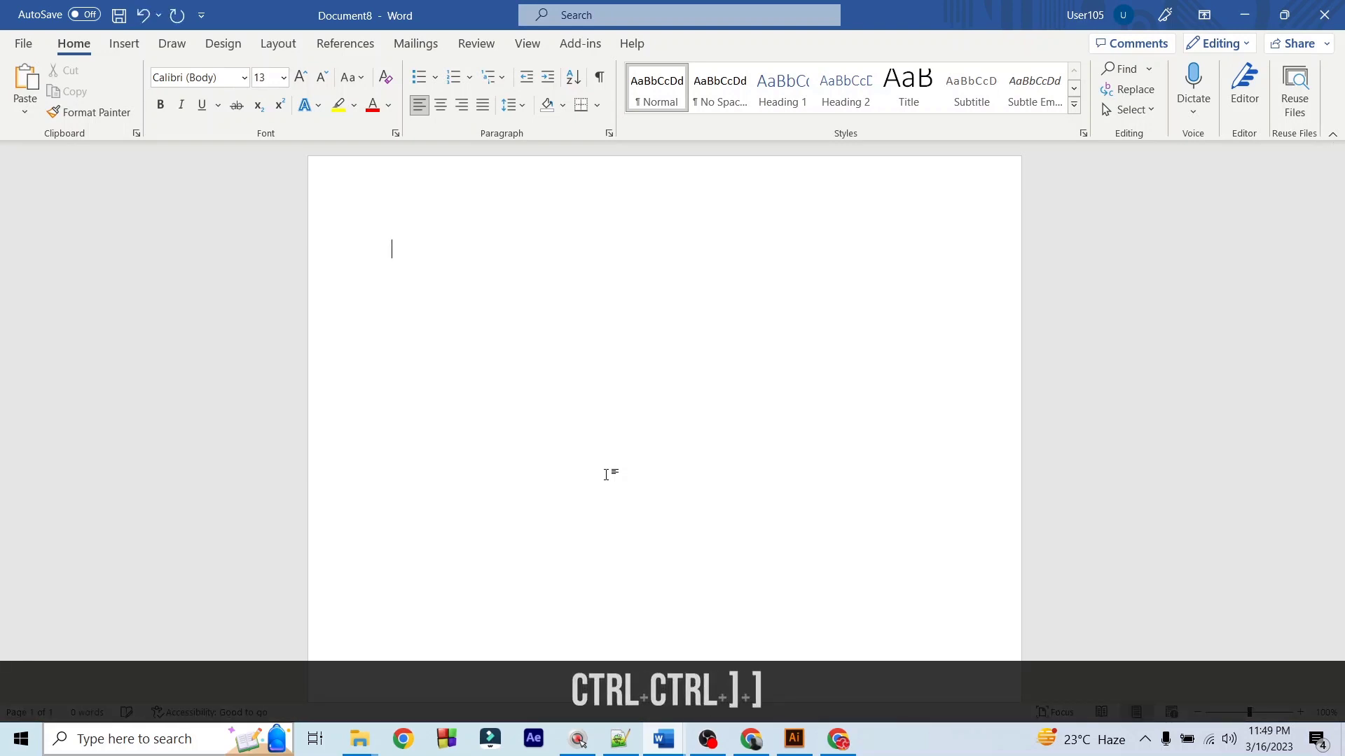
{"action": "key", "text": "ctrl+bracketright"}
{"action": "key", "text": "ctrl+bracketright"}
{"action": "key", "text": "ctrl+bracketright"}
{"action": "key", "text": "ctrl+bracketright"}
{"action": "key", "text": "ctrl+bracketright"}
{"action": "key", "text": "ctrl+bracketright"}
{"action": "key", "text": "ctrl+bracketright"}
{"action": "key", "text": "ctrl+bracketright"}
{"action": "key", "text": "ctrl+bracketright"}
{"action": "key", "text": "ctrl+bracketright"}
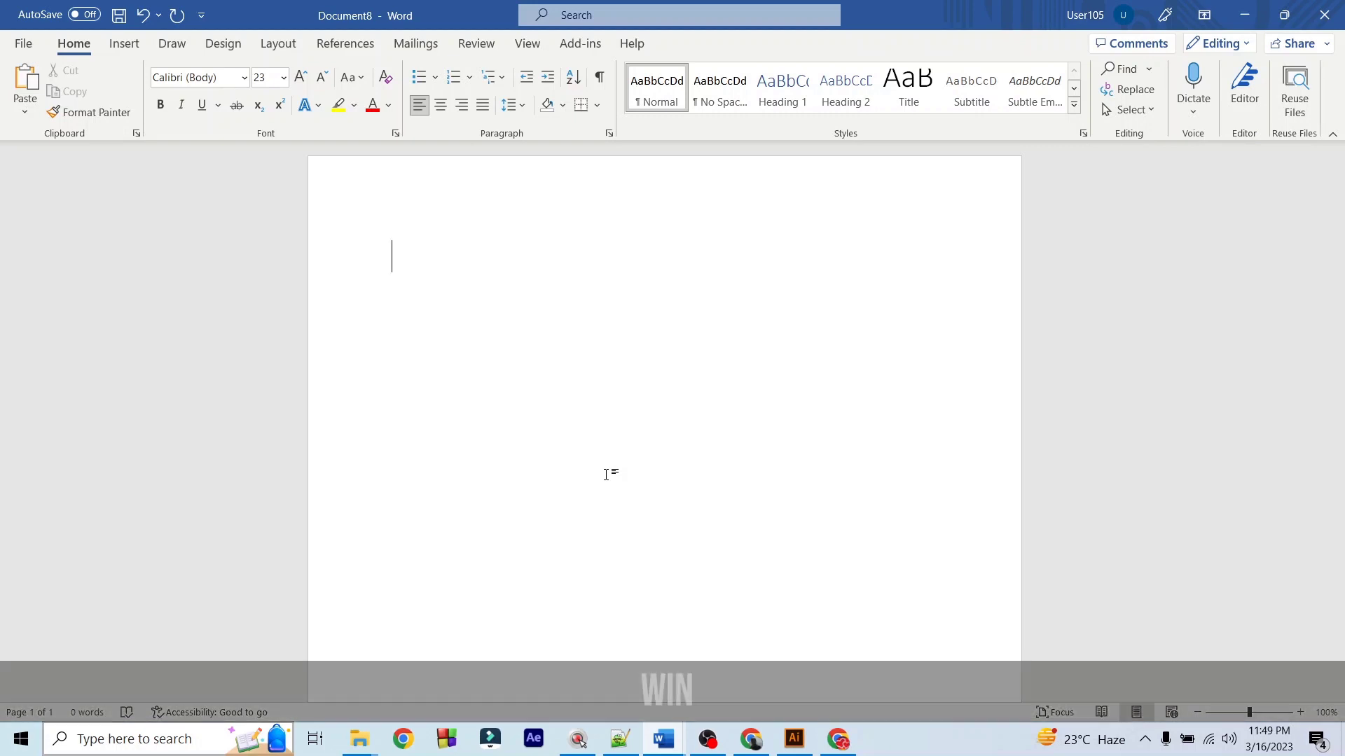
{"action": "key", "text": "super+h"}
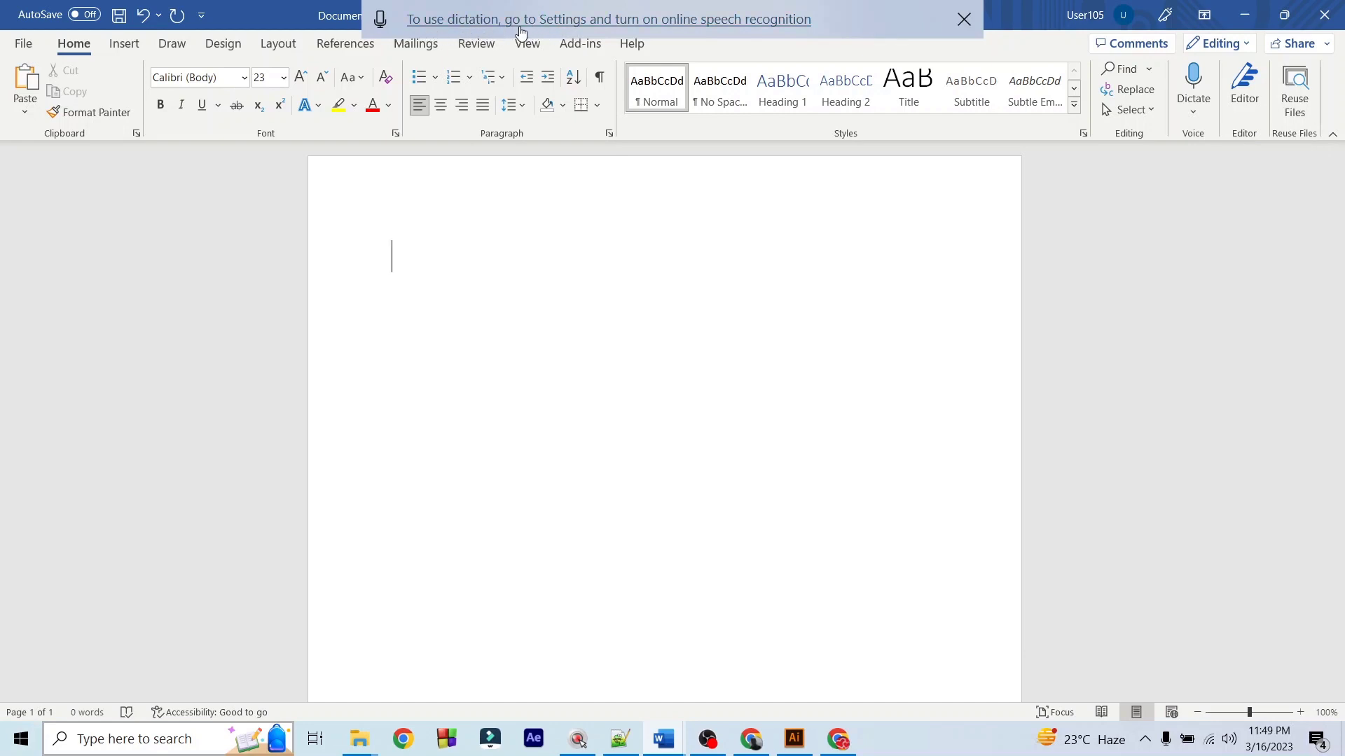
Step: Switch Online speech recognition On in Windows Settings, then minimize Settings back to Document8
{"action": "left_click", "coordinate": [612, 25]}
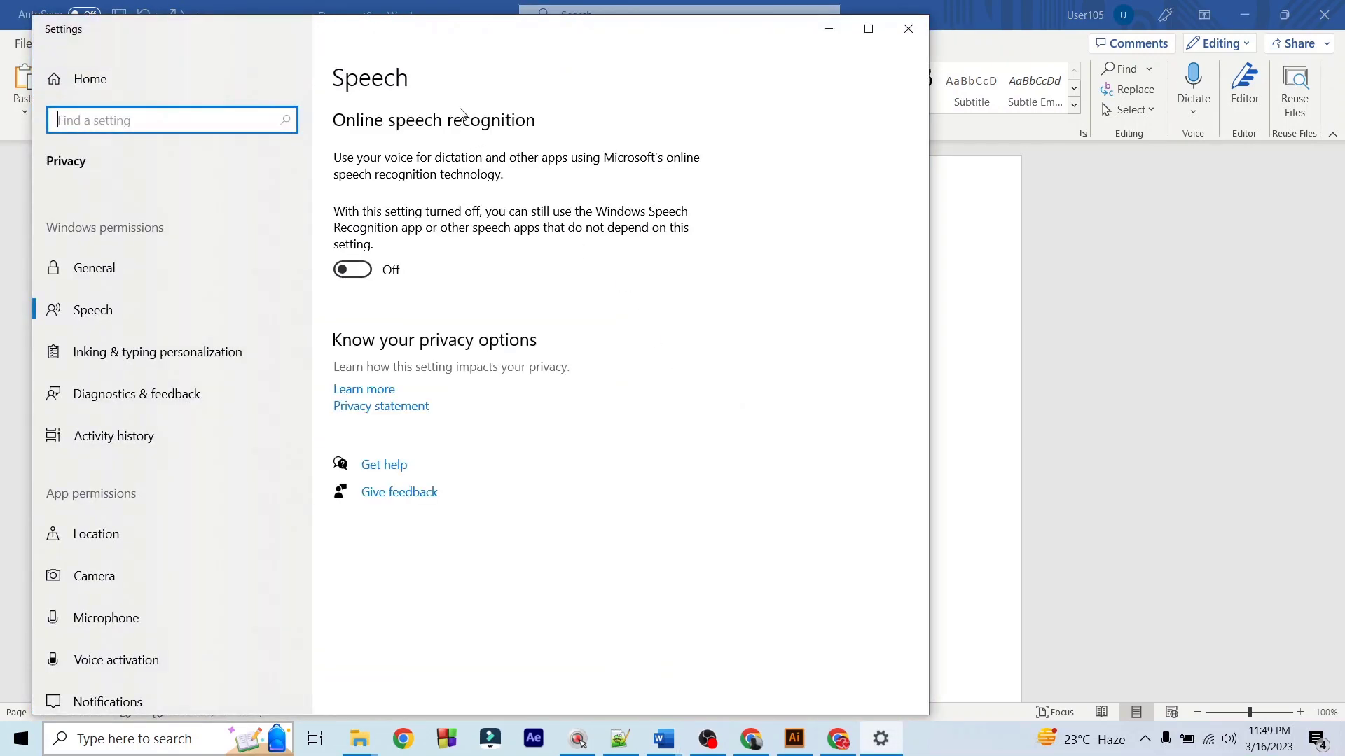
{"action": "left_click_drag", "start_coordinate": [451, 53], "coordinate": [714, 55]}
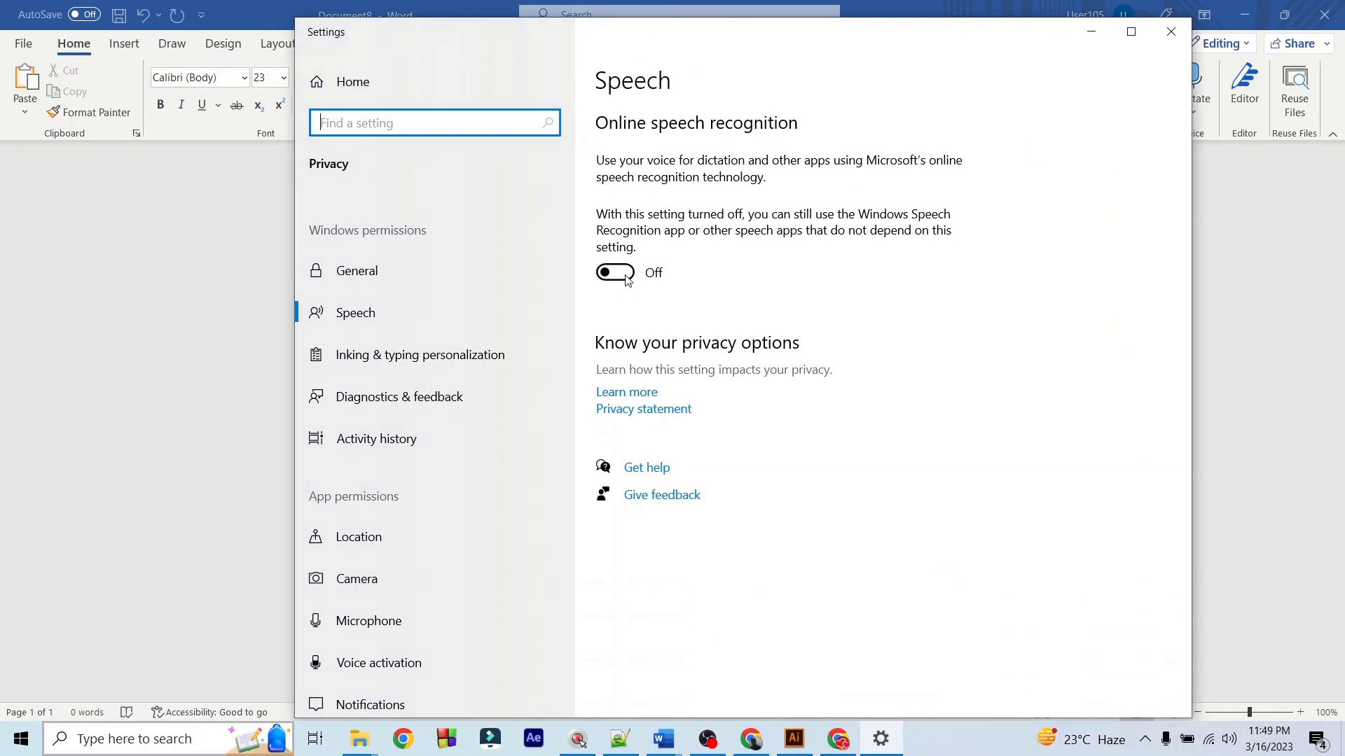
{"action": "left_click", "coordinate": [617, 273]}
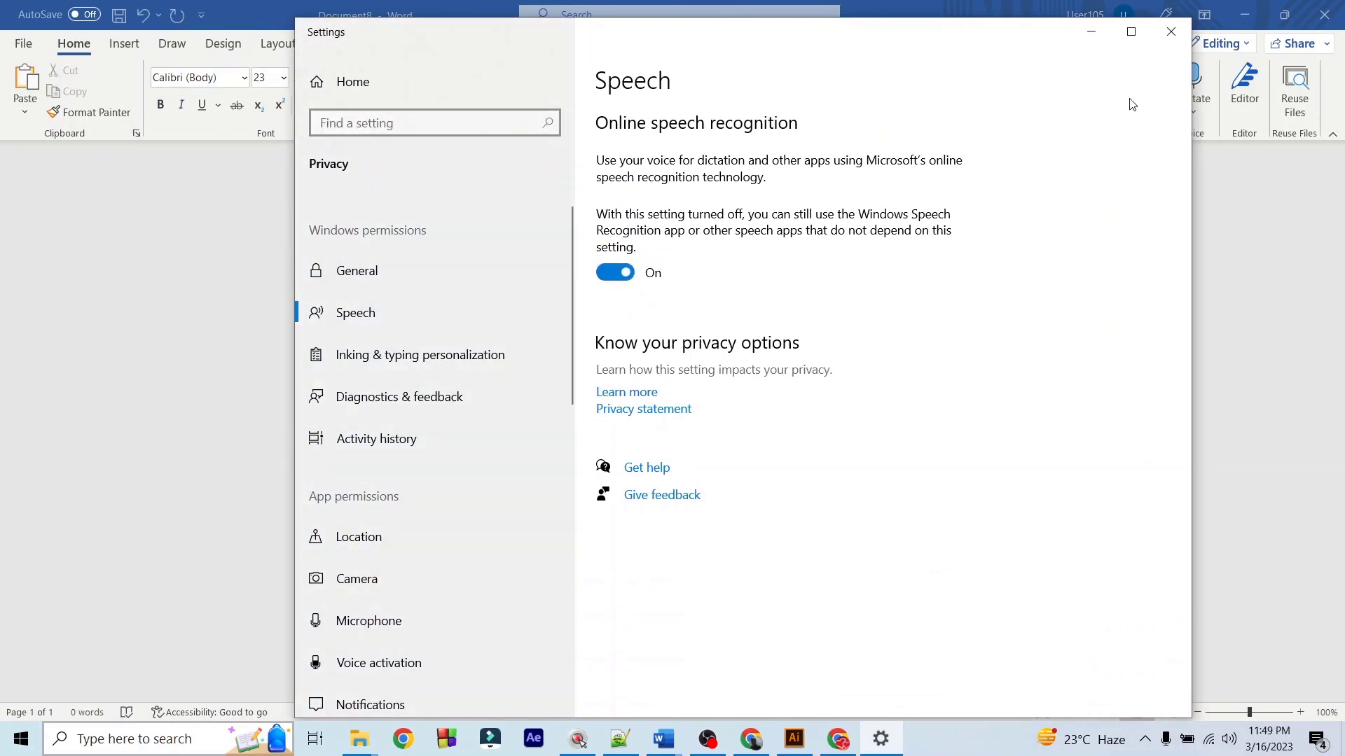
{"action": "left_click", "coordinate": [1091, 34]}
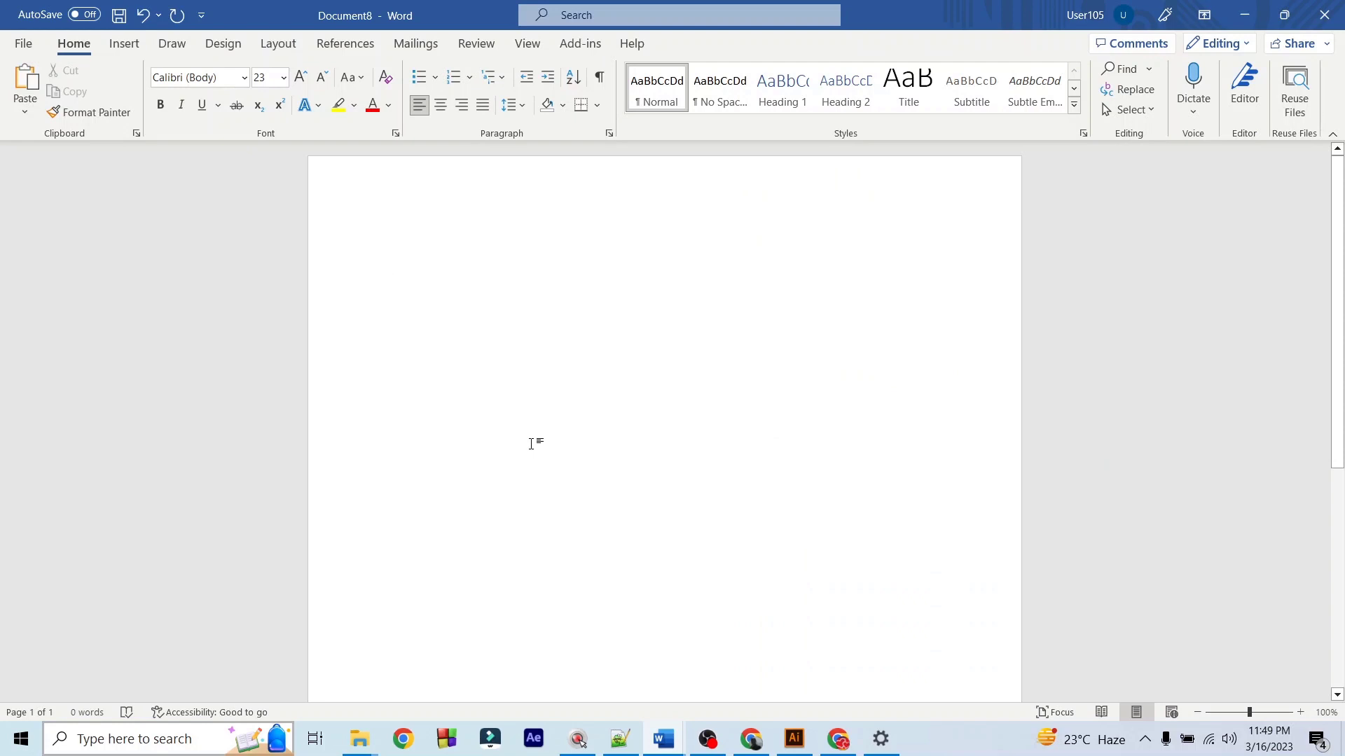
Step: Dictate the logic-gate paragraph with Win+H voice typing, then stop dictation and review the text
{"action": "key", "text": "super+h"}
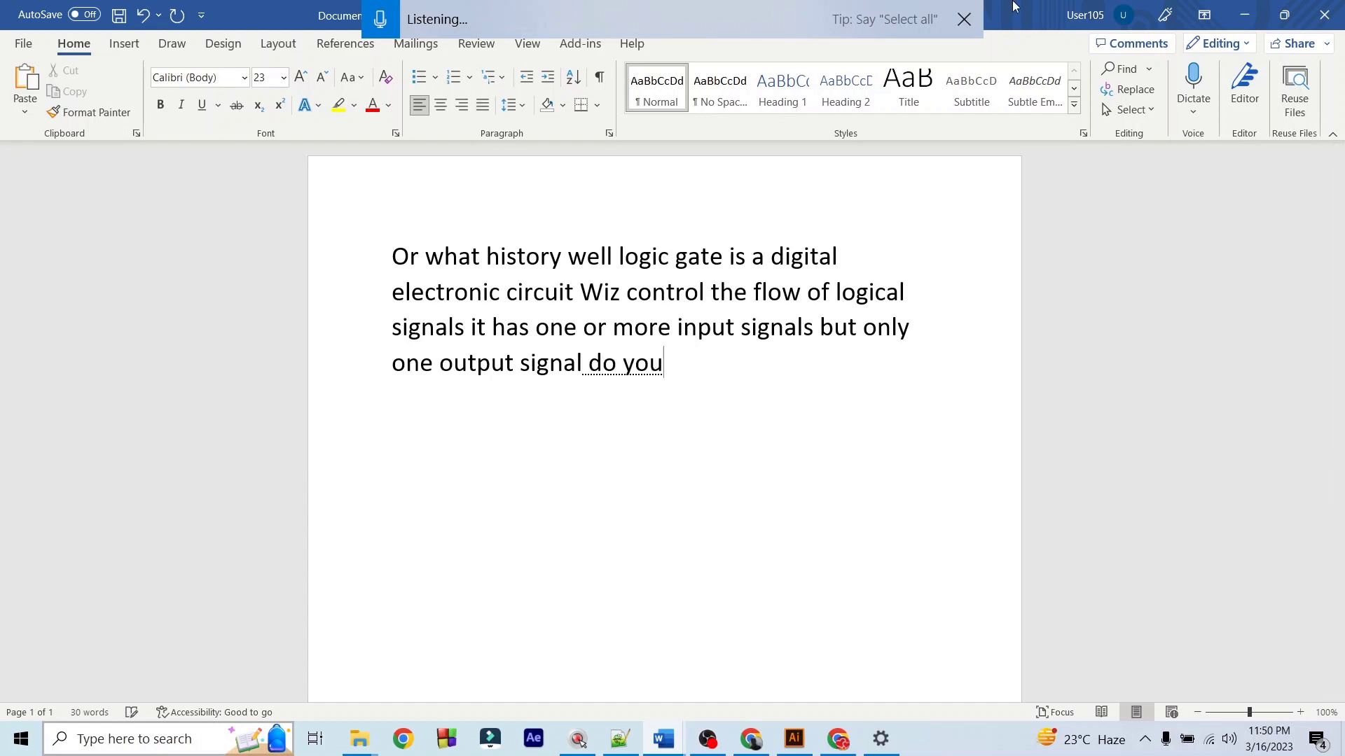
{"action": "left_click", "coordinate": [982, 22]}
{"action": "left_click", "coordinate": [712, 372]}
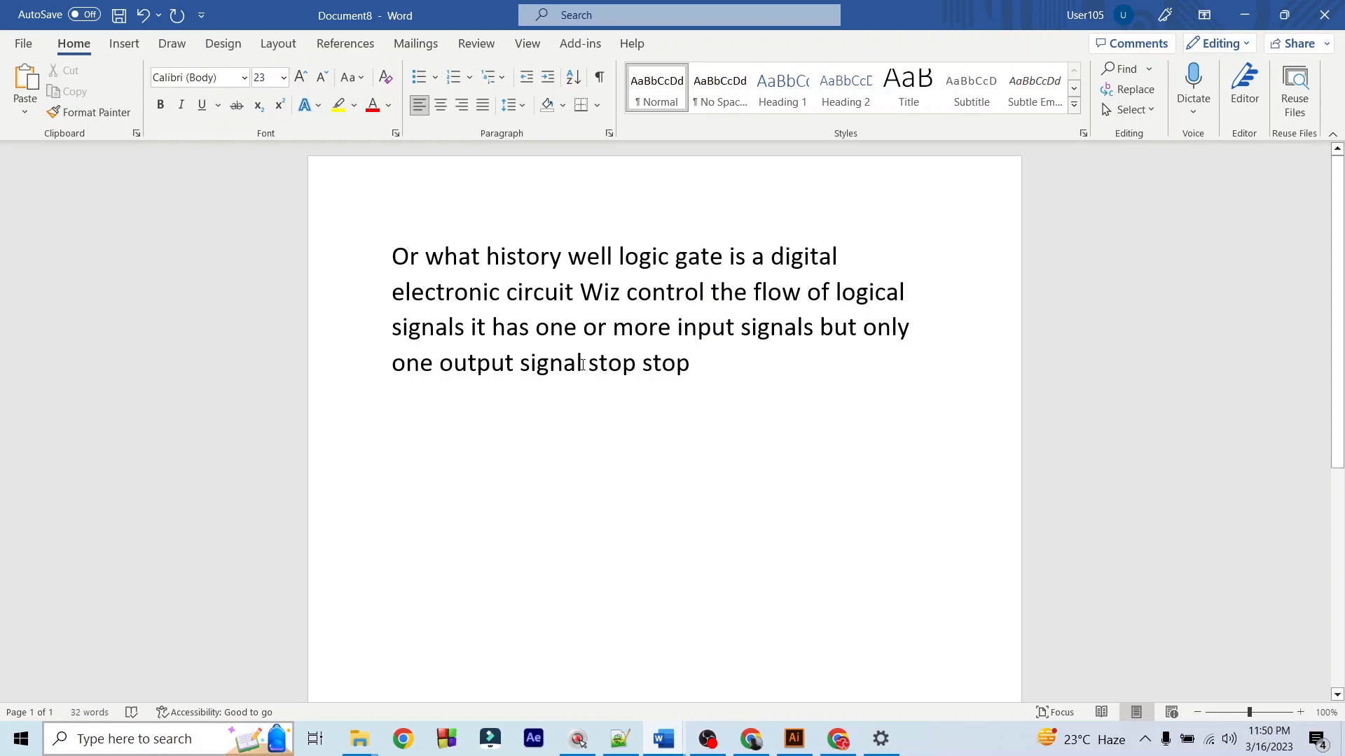
{"action": "left_click_drag", "start_coordinate": [581, 365], "coordinate": [692, 363]}
{"action": "left_click", "coordinate": [694, 364]}
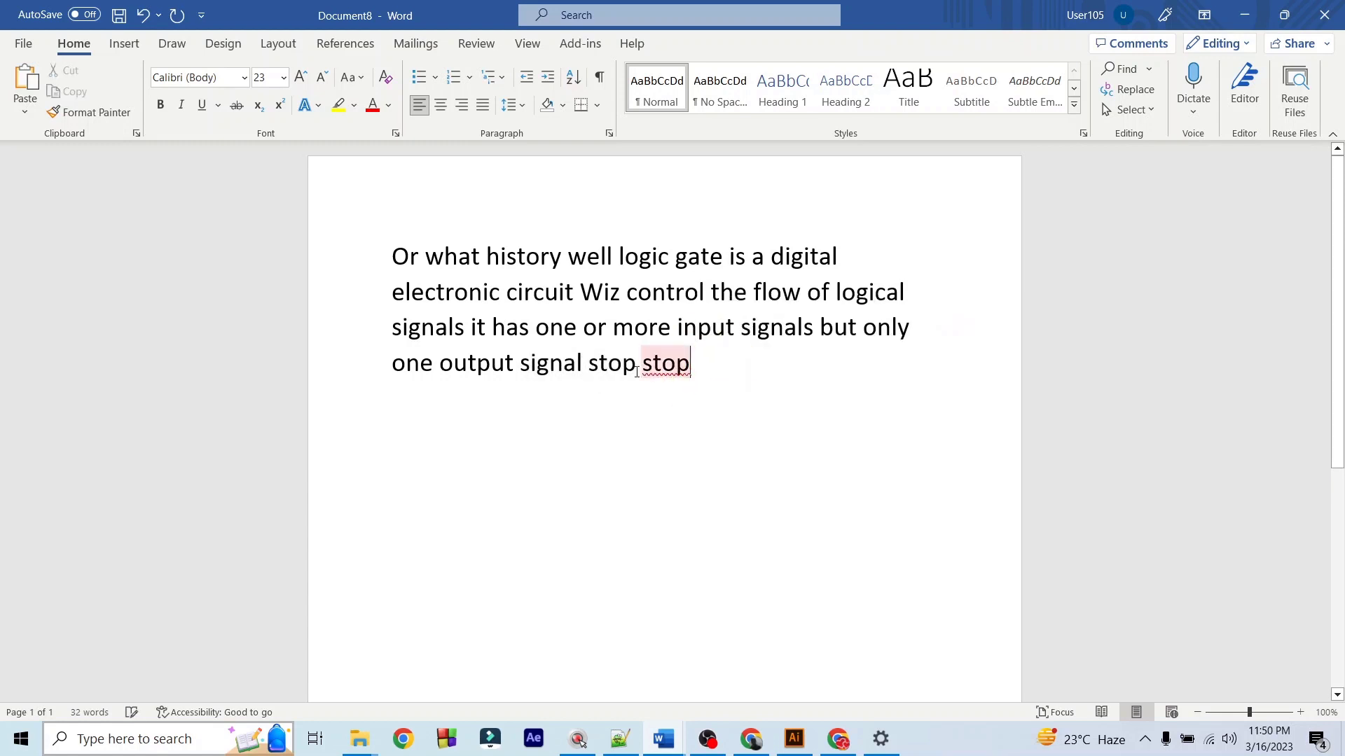
{"action": "left_click", "coordinate": [603, 292]}
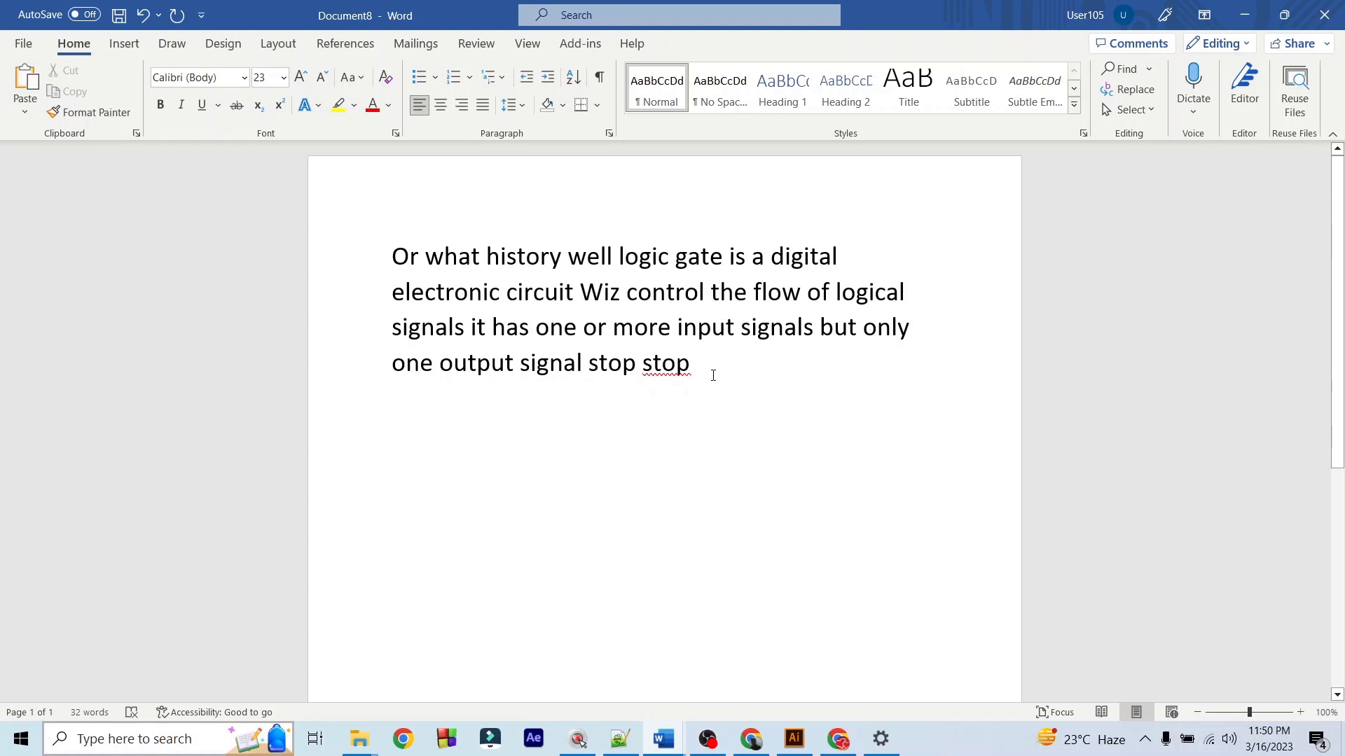
Step: Enable auto-punctuation in the Dictate settings, save, and show the Dictate/Transcribe mode choices
{"action": "left_click", "coordinate": [1201, 81]}
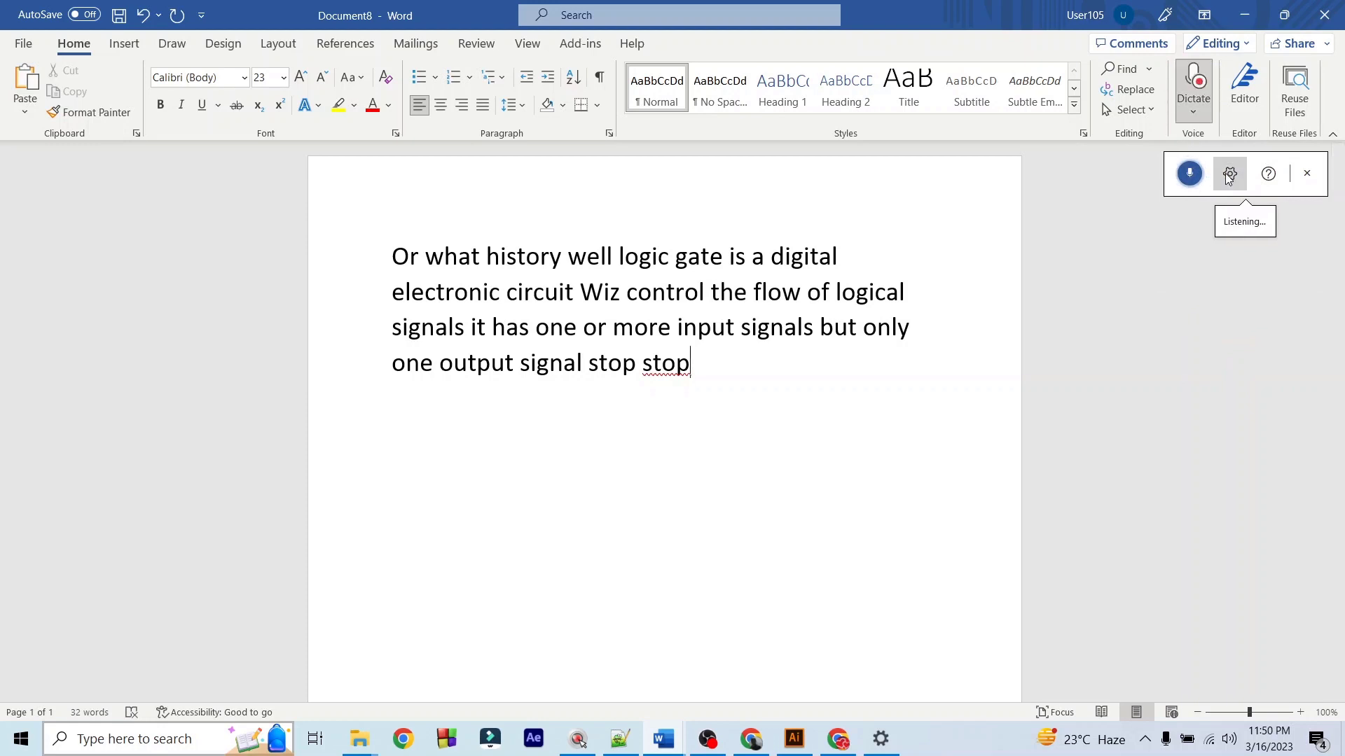
{"action": "left_click", "coordinate": [1229, 174]}
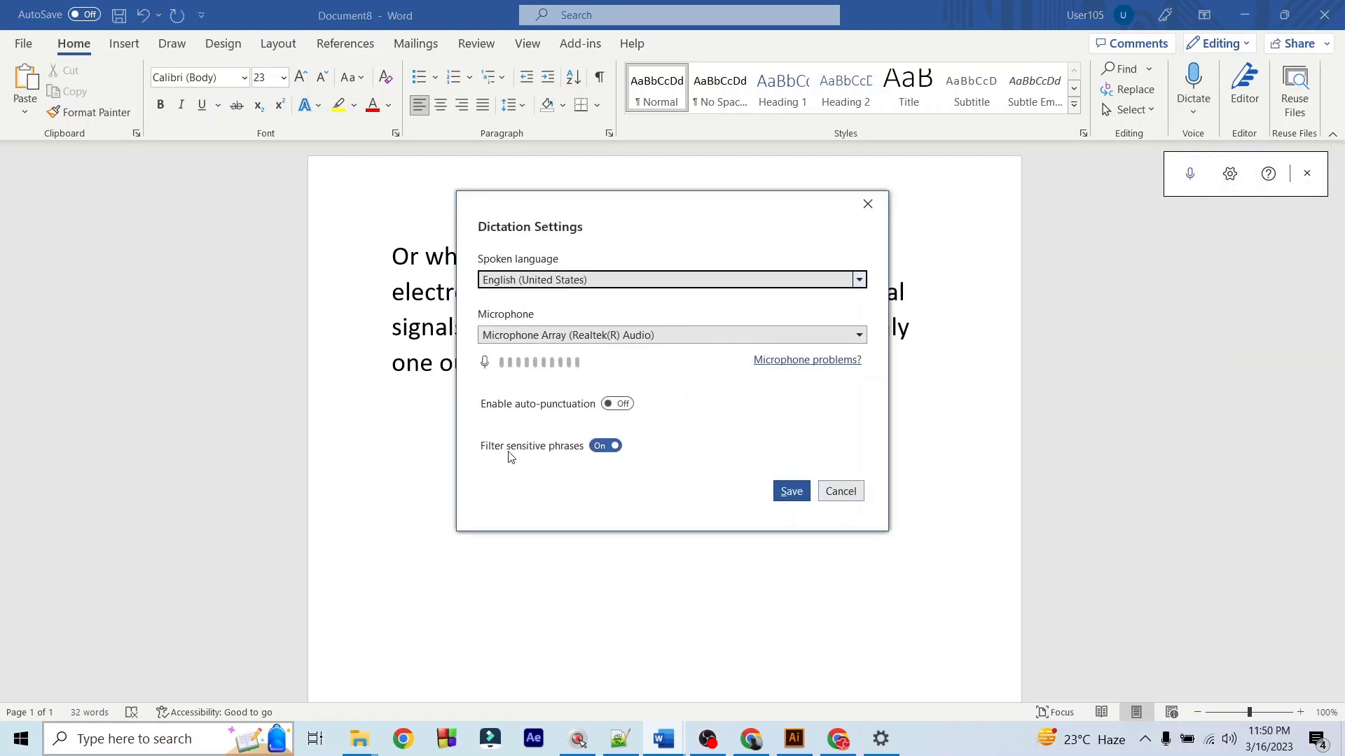
{"action": "left_click", "coordinate": [621, 403]}
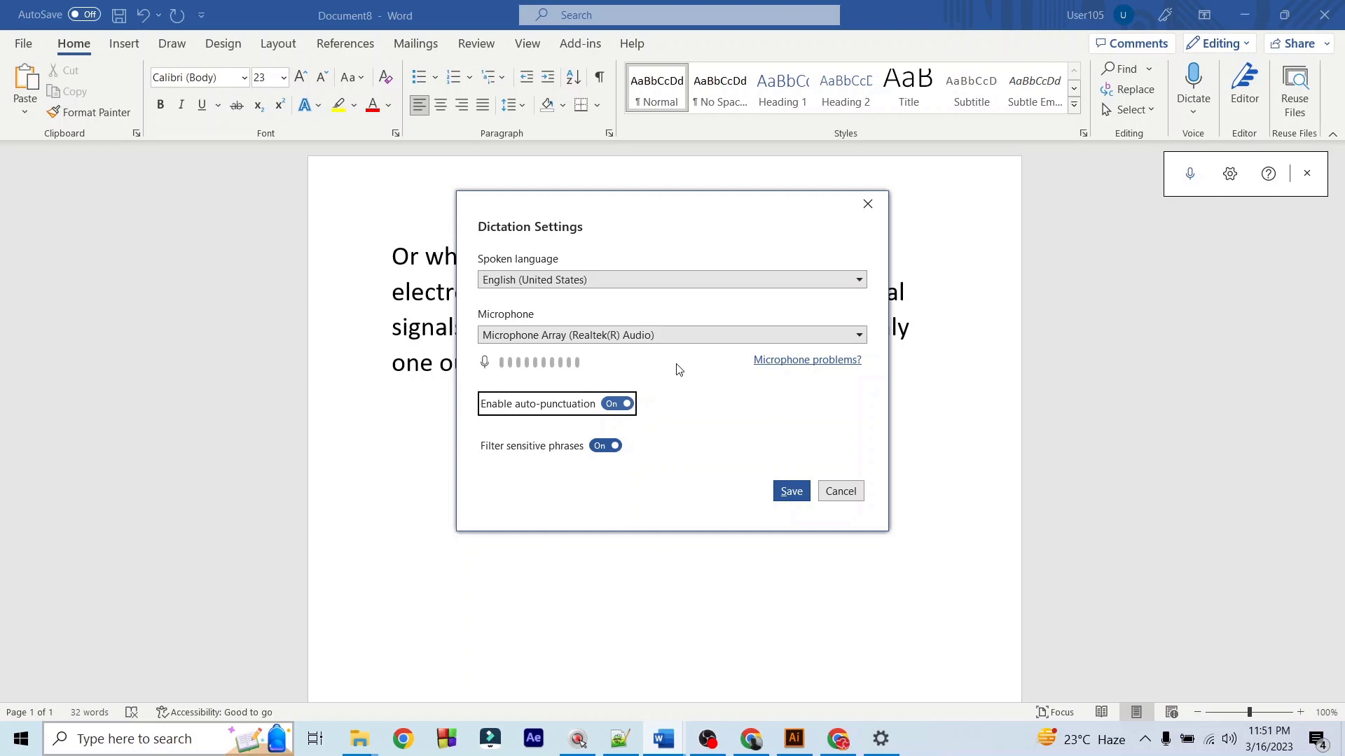
{"action": "left_click", "coordinate": [787, 497]}
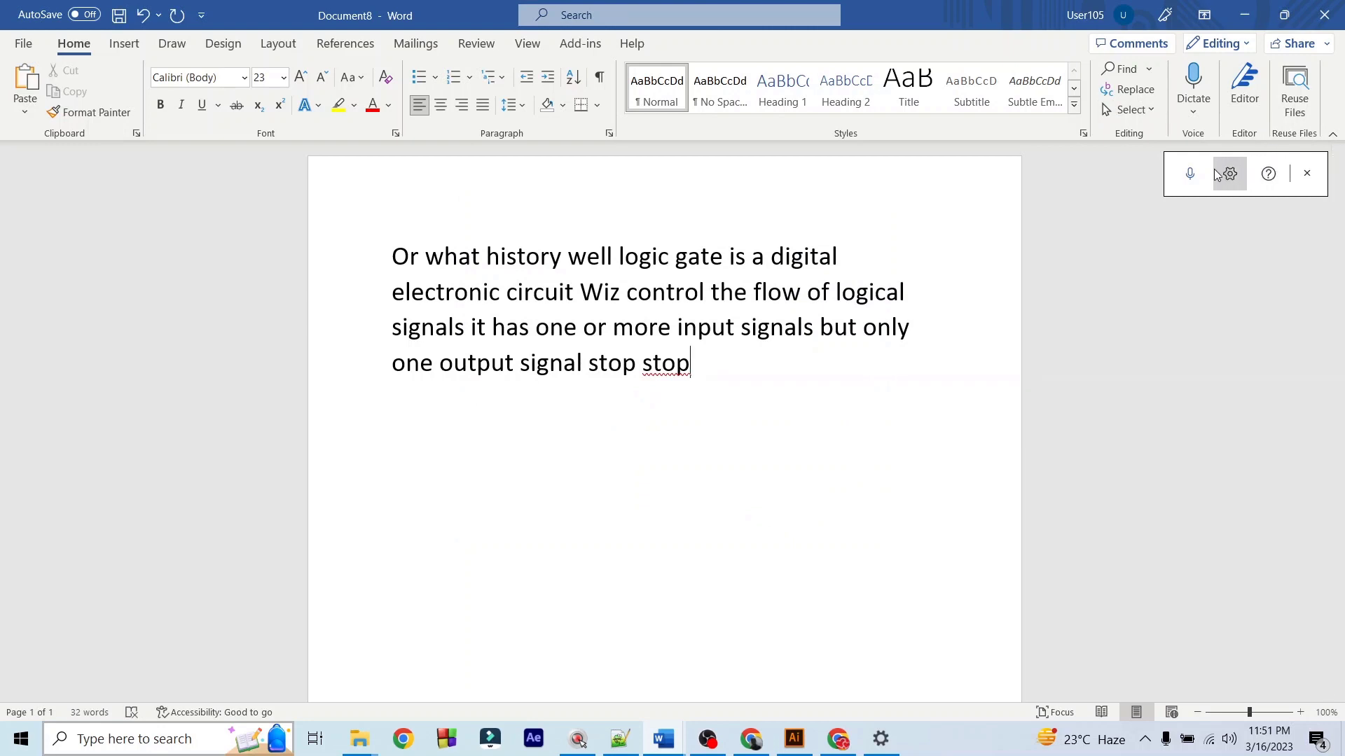
{"action": "left_click", "coordinate": [1196, 113]}
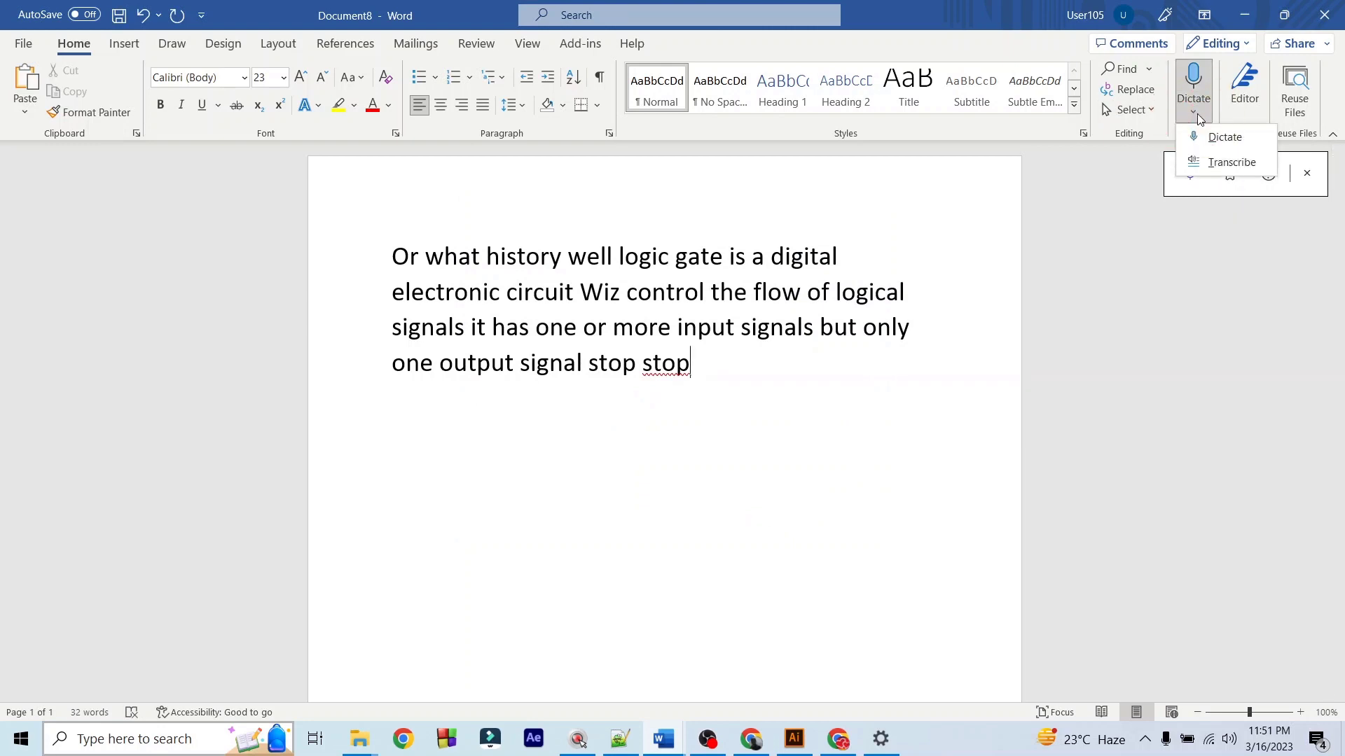
Step: Open the Transcribe pane and browse its list of transcription languages
{"action": "left_click", "coordinate": [1242, 165]}
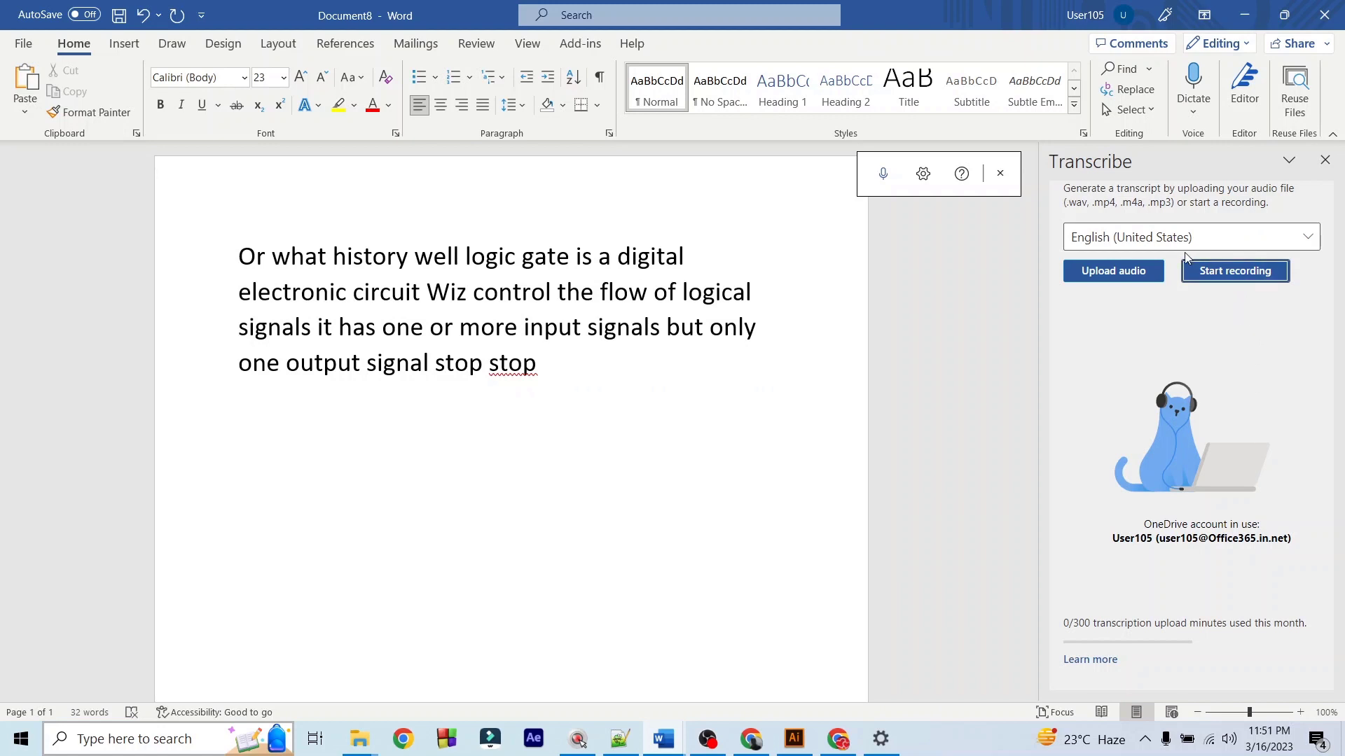
{"action": "left_click", "coordinate": [1224, 237]}
{"action": "scroll", "coordinate": [1191, 490], "scroll_direction": "down", "scroll_amount": 3}
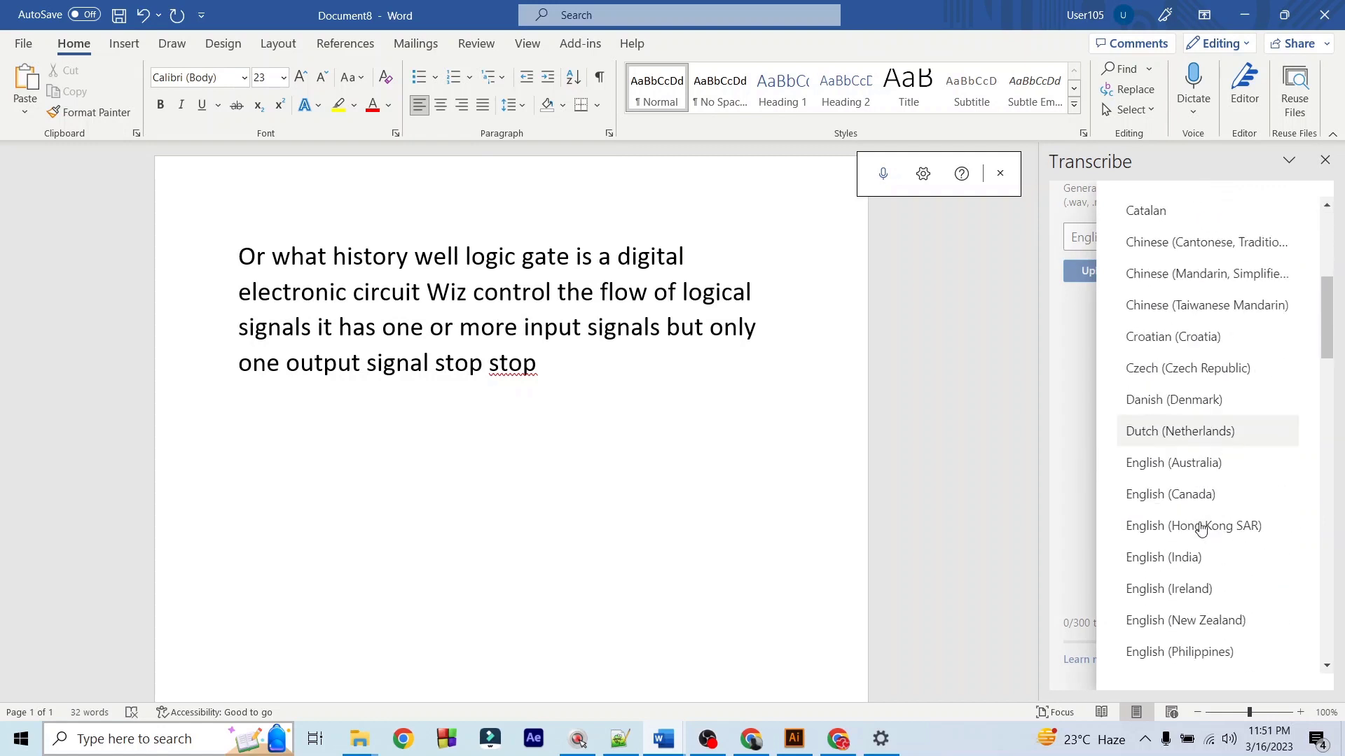
{"action": "scroll", "coordinate": [1200, 525], "scroll_direction": "down", "scroll_amount": 4}
{"action": "scroll", "coordinate": [1201, 525], "scroll_direction": "down", "scroll_amount": 1}
{"action": "scroll", "coordinate": [1190, 516], "scroll_direction": "down", "scroll_amount": 3}
{"action": "scroll", "coordinate": [1200, 527], "scroll_direction": "down", "scroll_amount": 4}
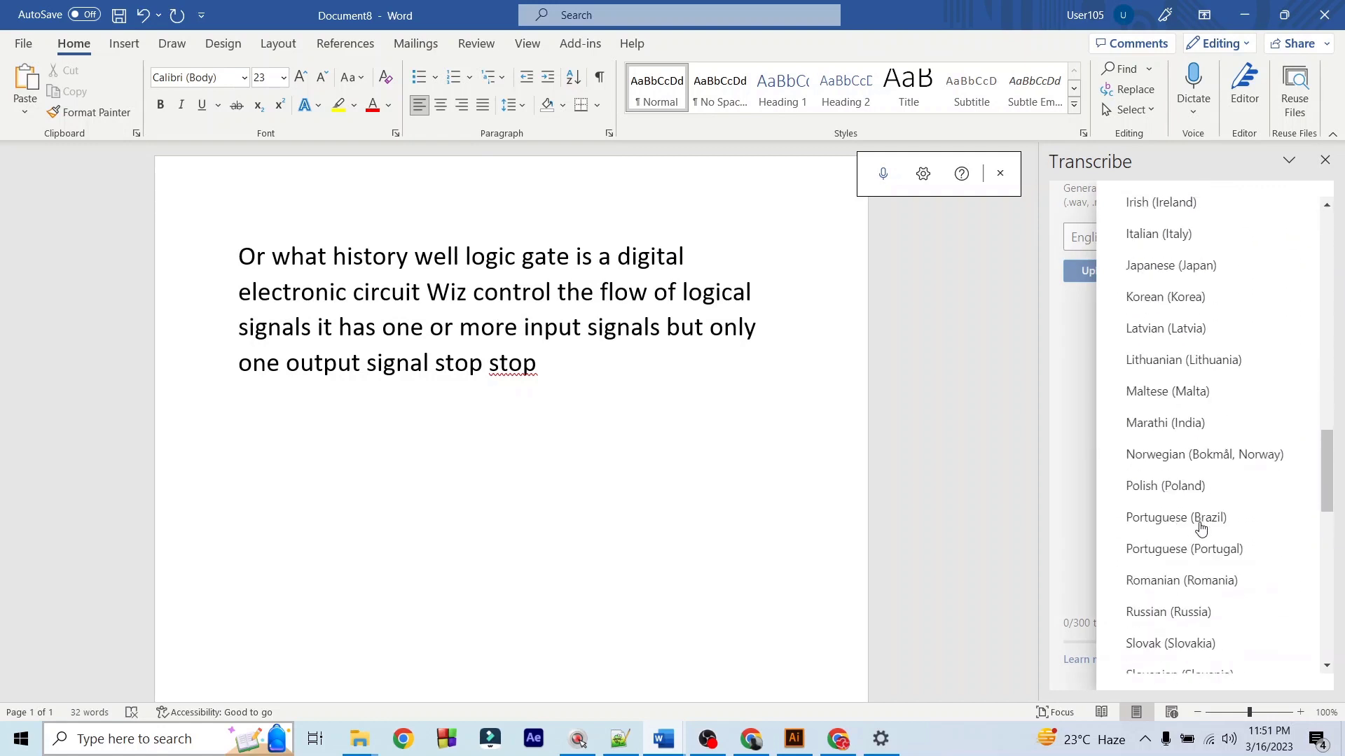
{"action": "scroll", "coordinate": [1200, 526], "scroll_direction": "down", "scroll_amount": 5}
{"action": "scroll", "coordinate": [1201, 527], "scroll_direction": "down", "scroll_amount": 8}
{"action": "scroll", "coordinate": [1200, 526], "scroll_direction": "down", "scroll_amount": 2}
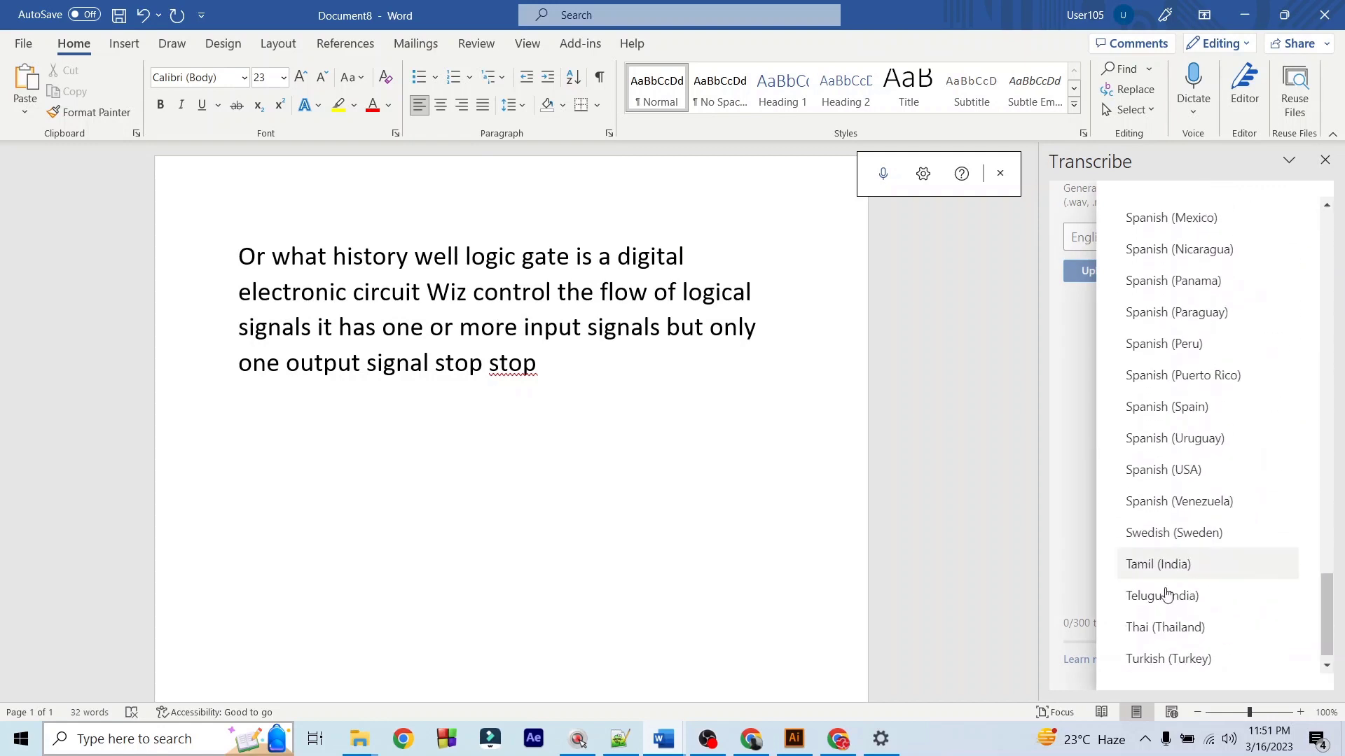
{"action": "scroll", "coordinate": [1200, 532], "scroll_direction": "up", "scroll_amount": 3}
{"action": "scroll", "coordinate": [1201, 546], "scroll_direction": "up", "scroll_amount": 4}
{"action": "scroll", "coordinate": [1202, 560], "scroll_direction": "up", "scroll_amount": 4}
{"action": "scroll", "coordinate": [1200, 540], "scroll_direction": "up", "scroll_amount": 5}
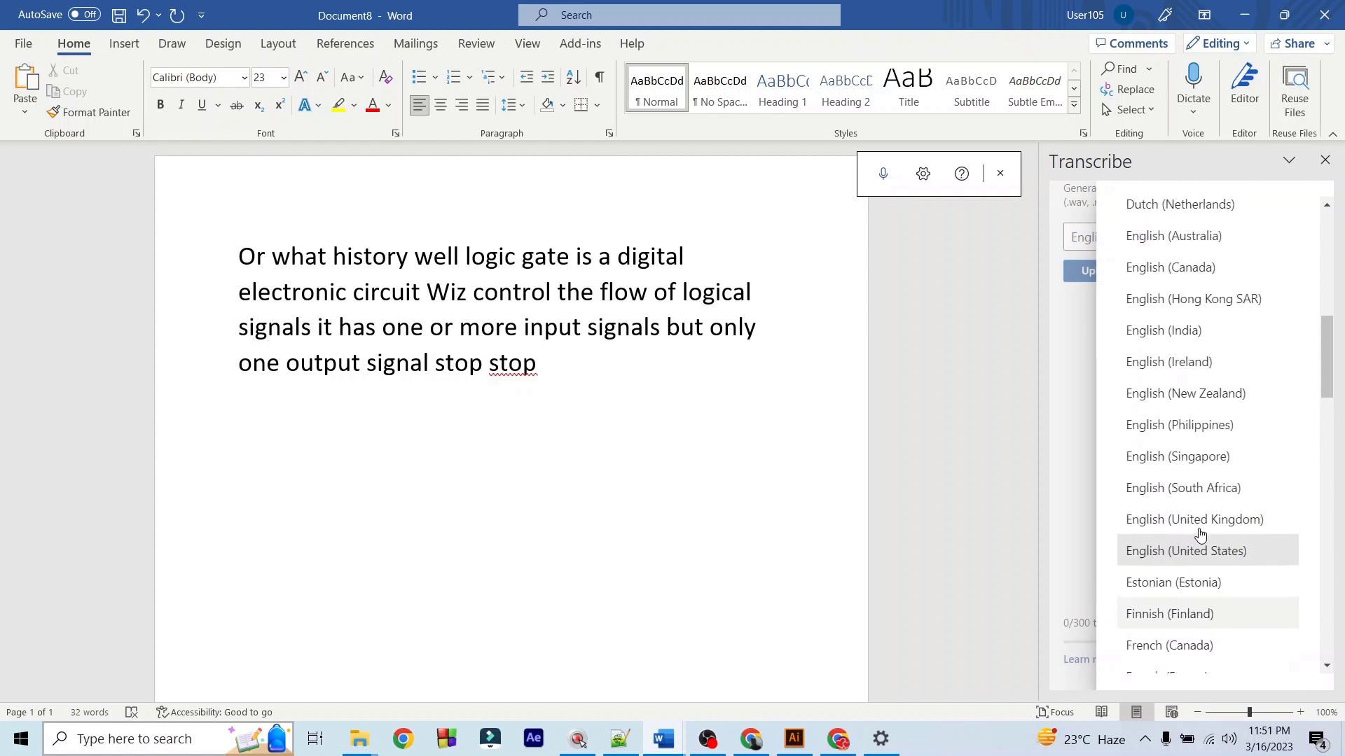
{"action": "scroll", "coordinate": [1198, 534], "scroll_direction": "up", "scroll_amount": 5}
{"action": "scroll", "coordinate": [1197, 534], "scroll_direction": "up", "scroll_amount": 1}
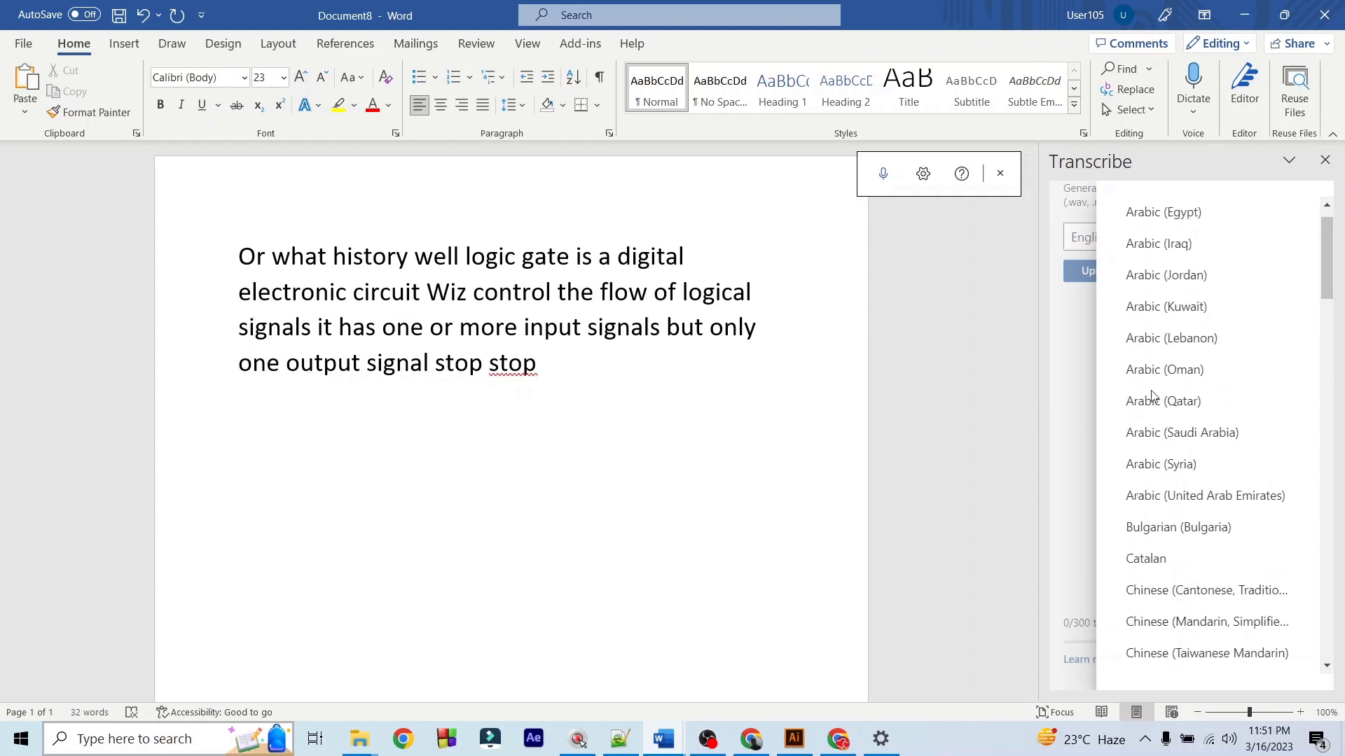
Step: Close Transcribe and save the dictation language as English (United States)
{"action": "left_click", "coordinate": [1325, 160]}
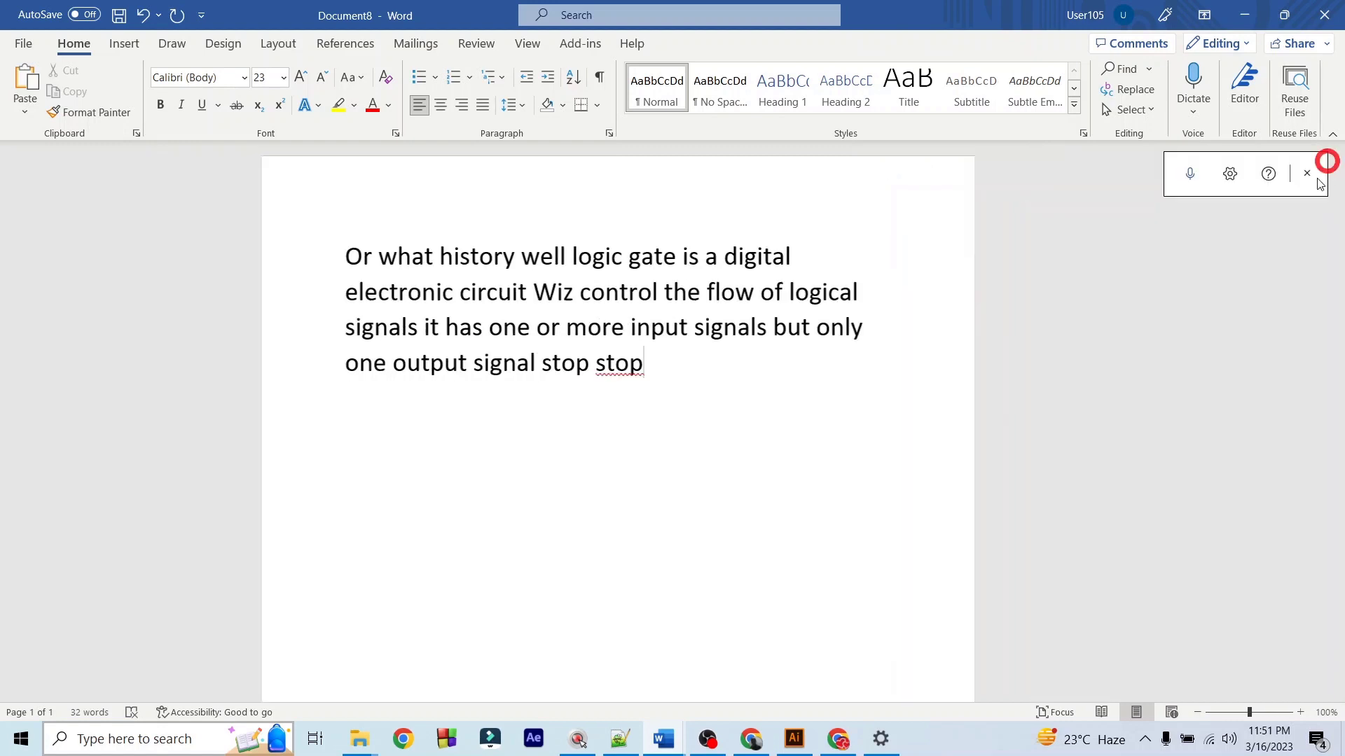
{"action": "left_click", "coordinate": [1230, 174]}
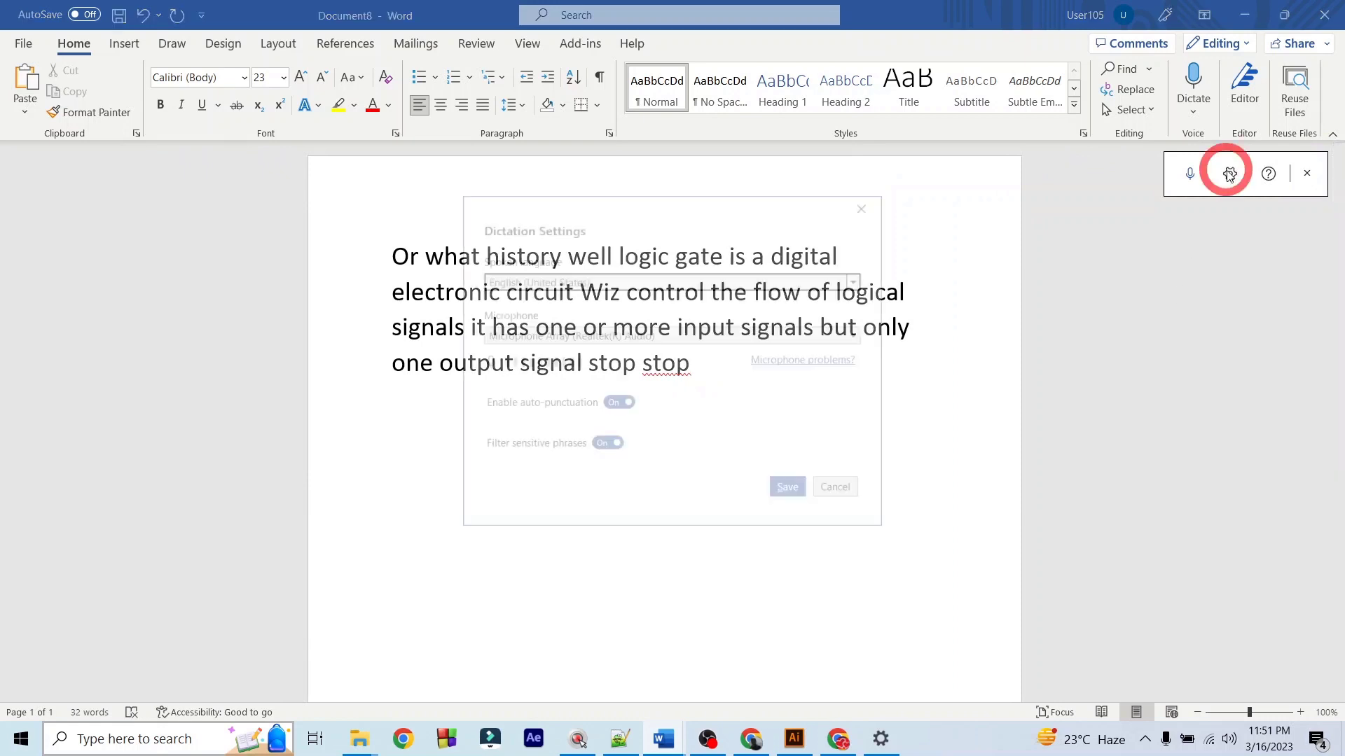
{"action": "left_click", "coordinate": [781, 491]}
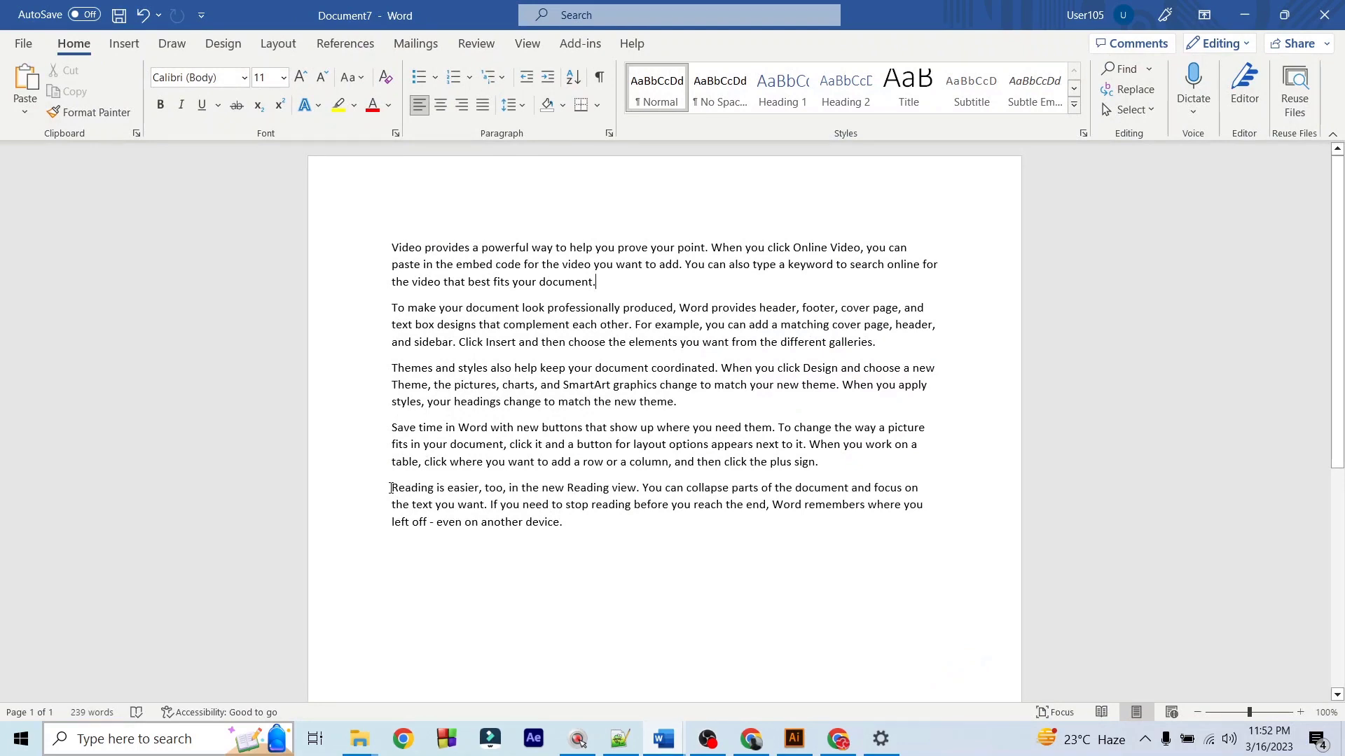
Step: Color the last paragraph of Document7 red
{"action": "scroll", "coordinate": [420, 476], "scroll_direction": "down", "scroll_amount": 3}
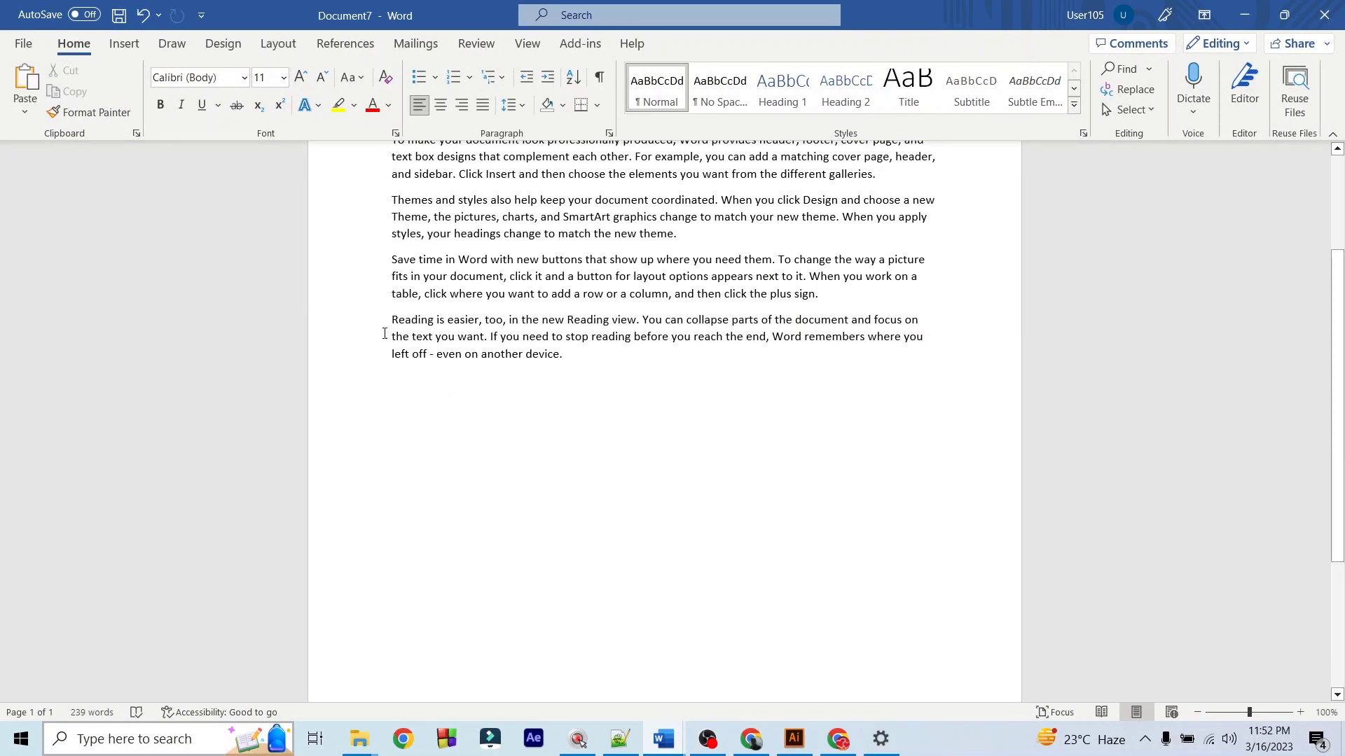
{"action": "left_click_drag", "start_coordinate": [390, 321], "coordinate": [671, 355]}
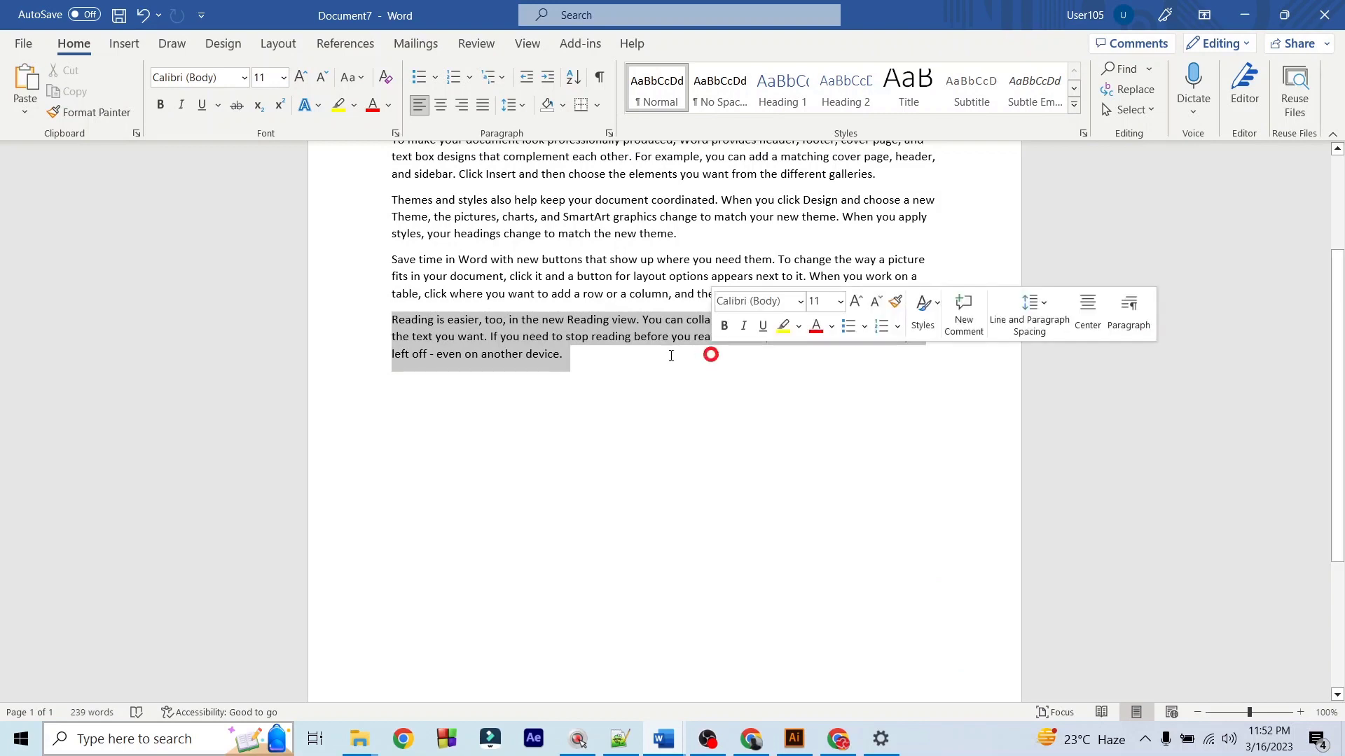
{"action": "left_click", "coordinate": [372, 105]}
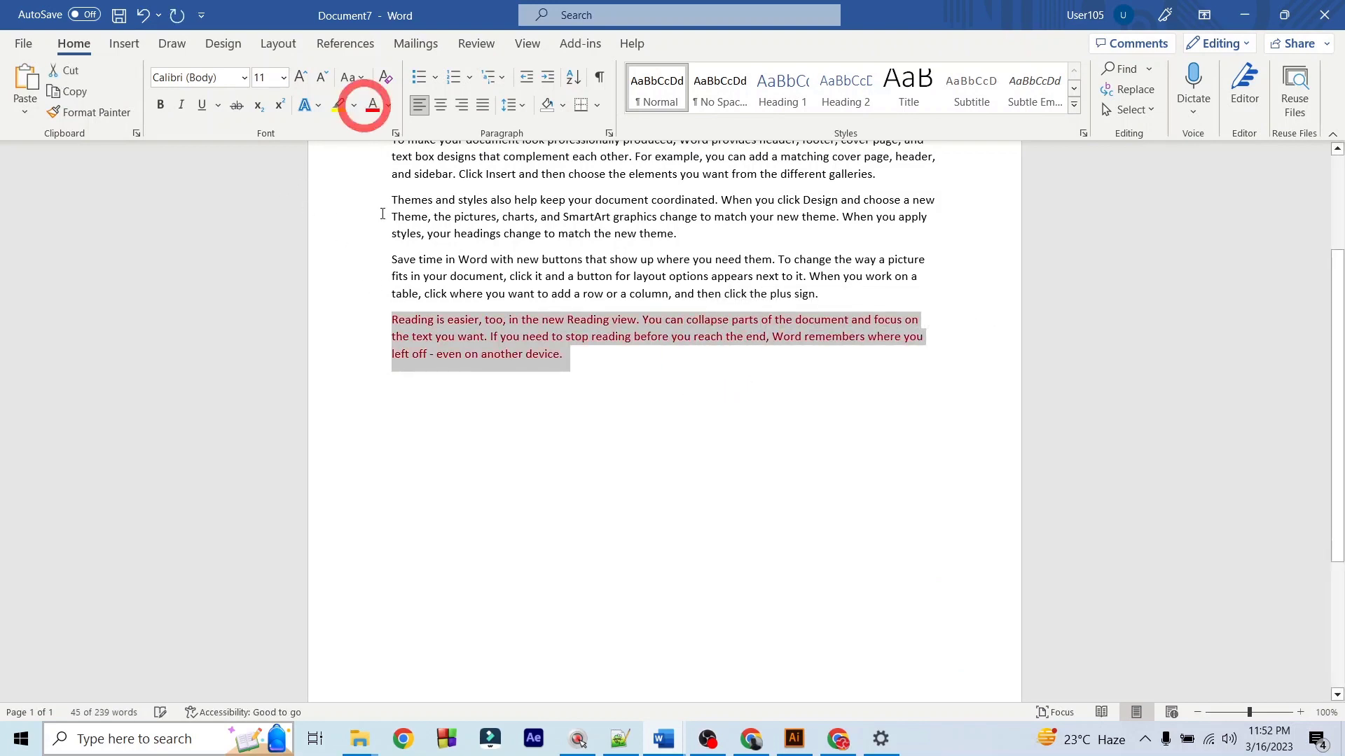
{"action": "left_click", "coordinate": [470, 418]}
Step: Insert a page break before the red paragraph so it starts page 2, then minimize Document7
{"action": "left_click", "coordinate": [384, 317]}
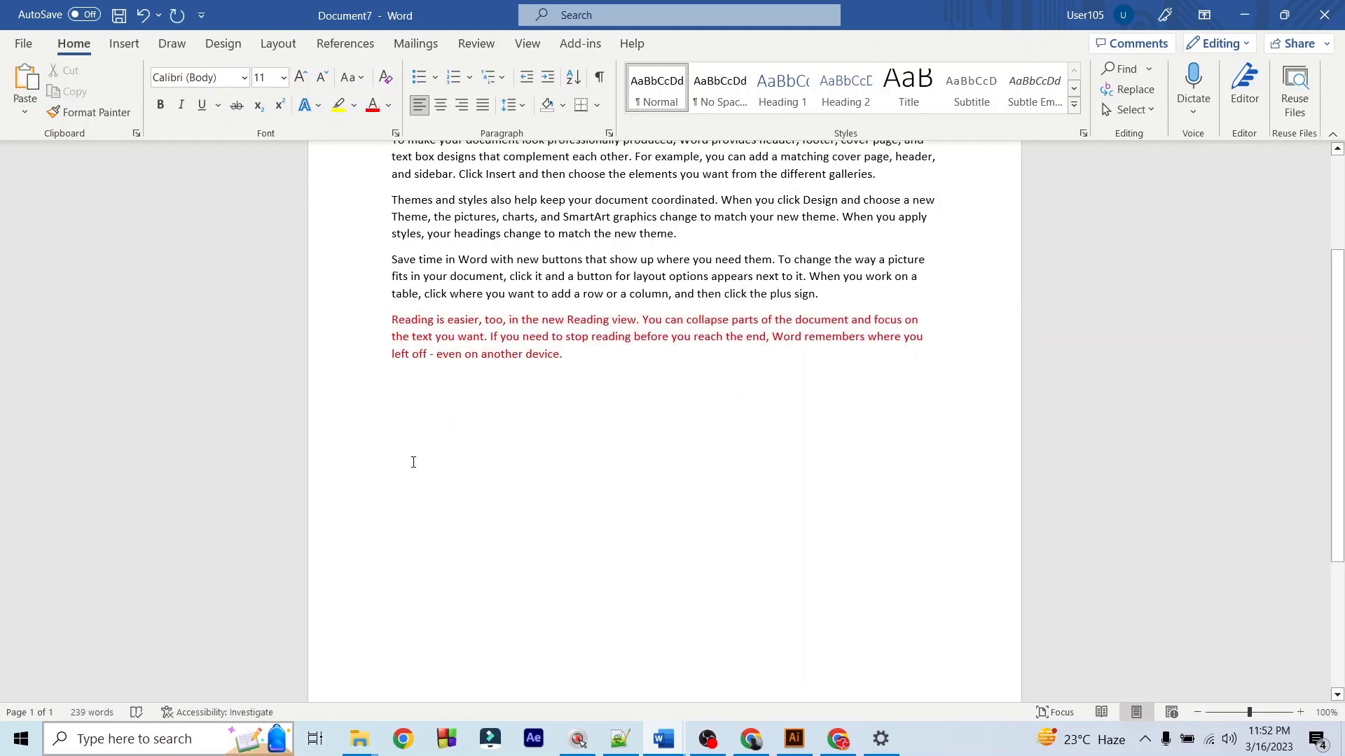
{"action": "key", "text": "Return"}
{"action": "key", "text": "Return"}
{"action": "key", "text": "Return"}
{"action": "key", "text": "Return"}
{"action": "key", "text": "Return"}
{"action": "key", "text": "Return"}
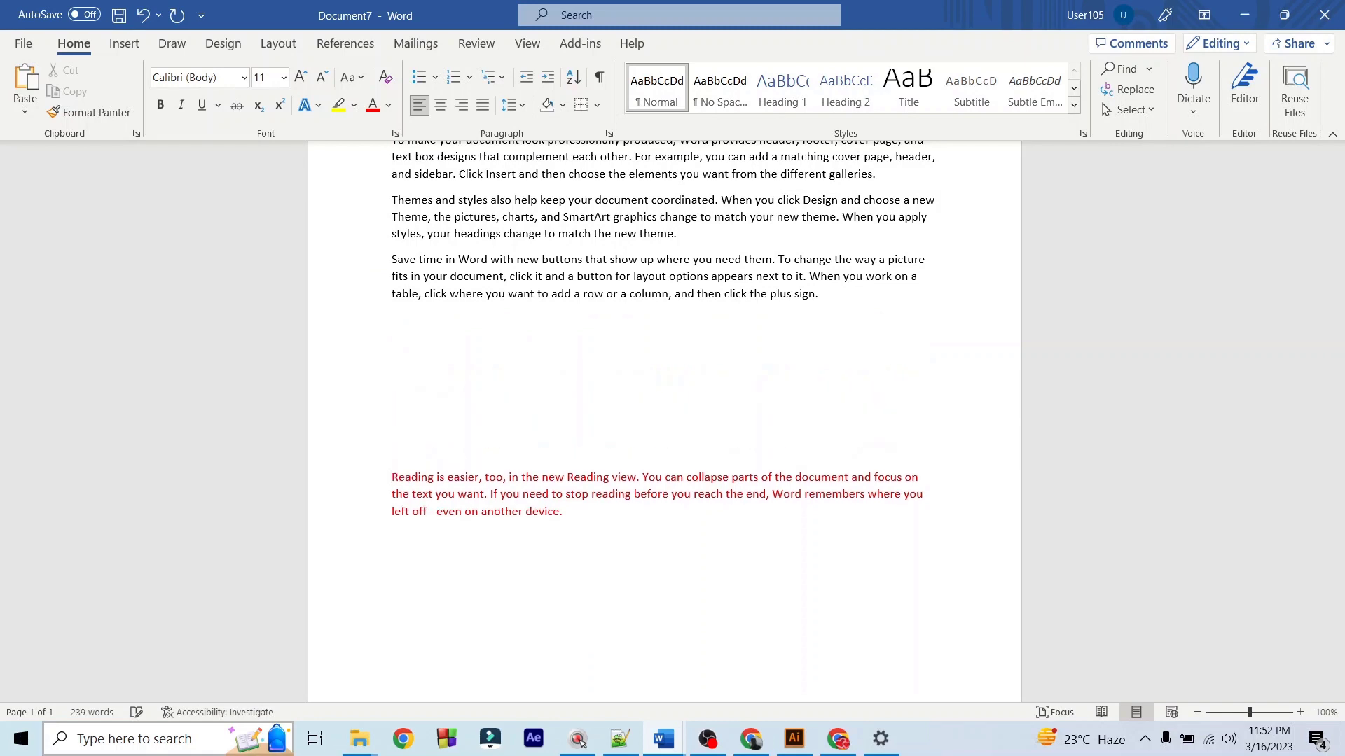
{"action": "key", "text": "BackSpace"}
{"action": "key", "text": "BackSpace"}
{"action": "key", "text": "BackSpace"}
{"action": "key", "text": "BackSpace"}
{"action": "key", "text": "BackSpace"}
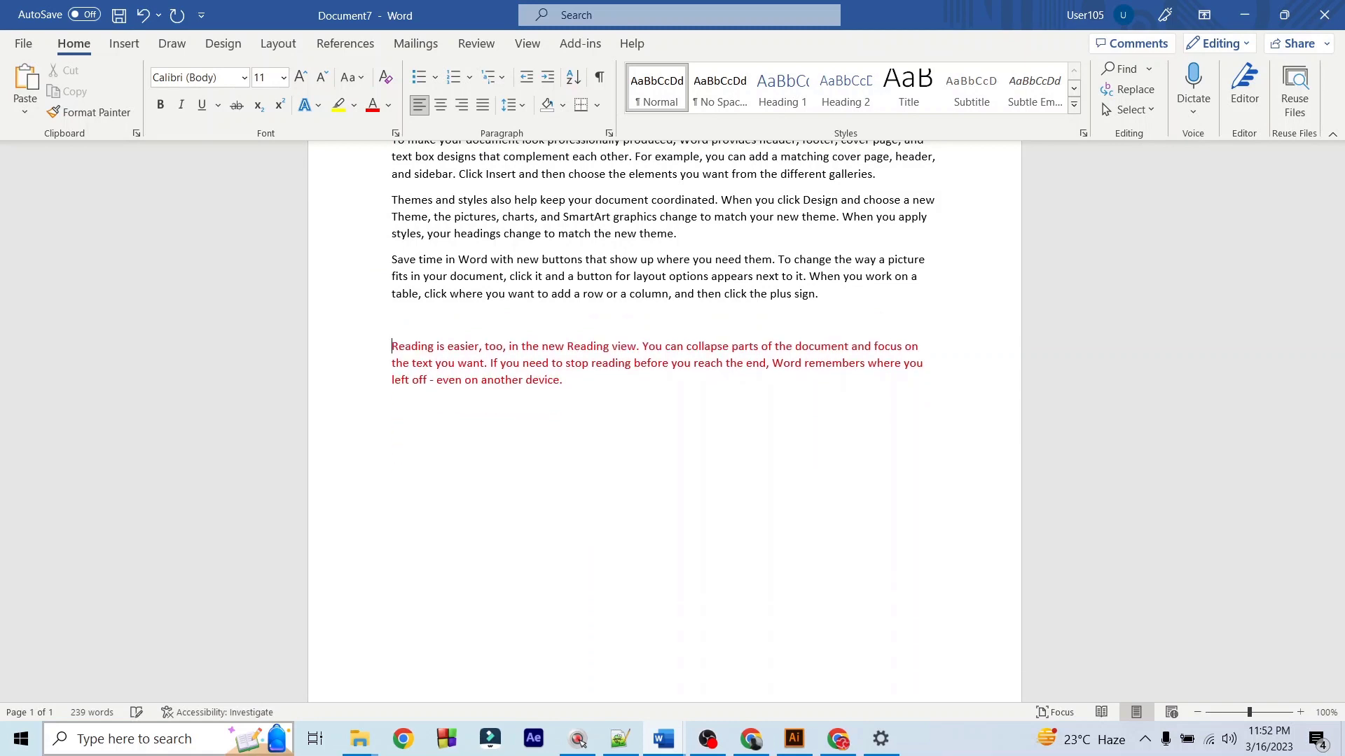
{"action": "key", "text": "BackSpace"}
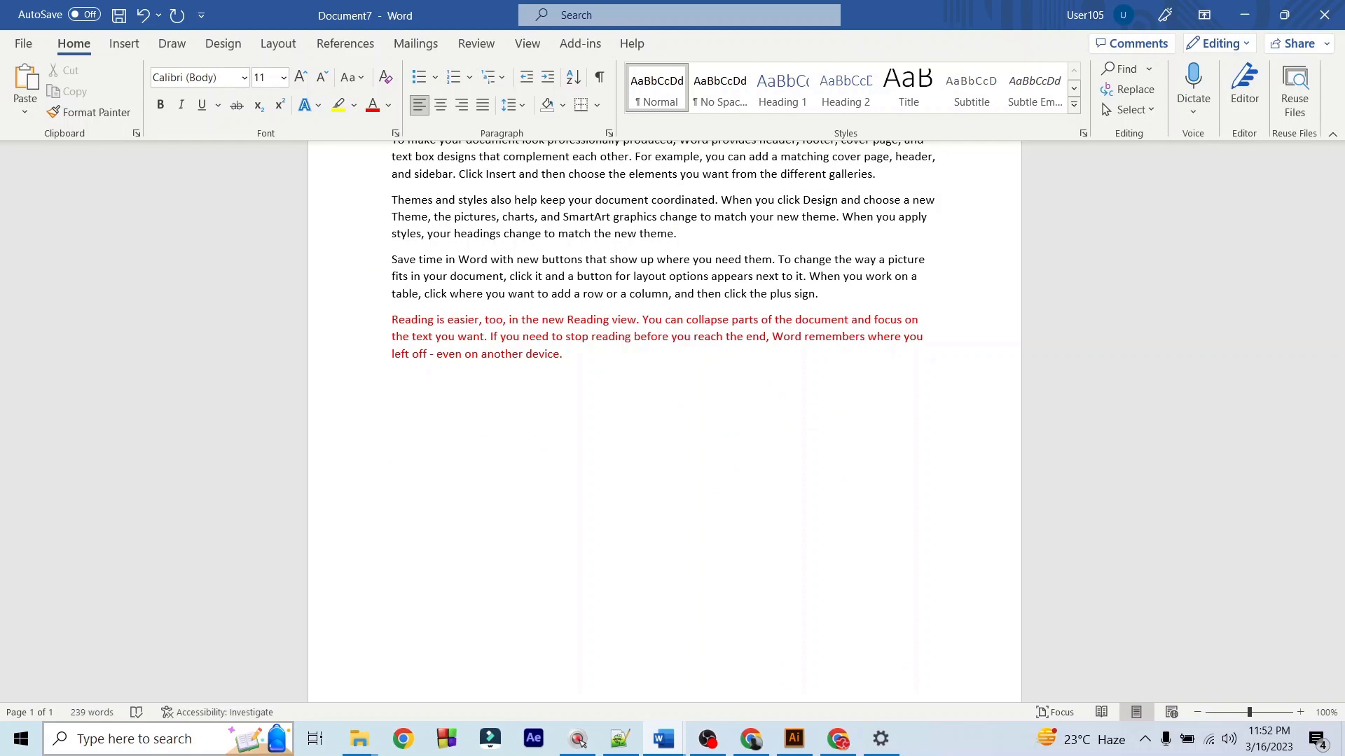
{"action": "key", "text": "ctrl+Return"}
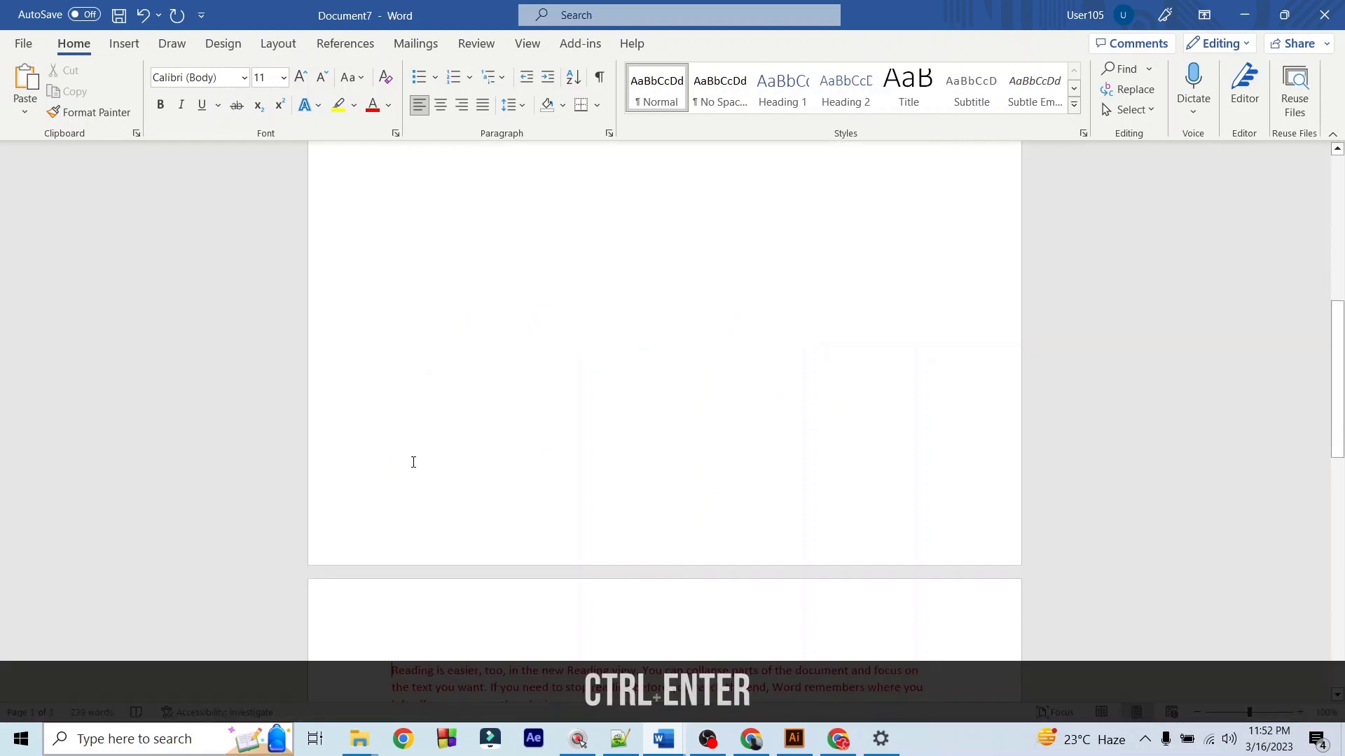
{"action": "scroll", "coordinate": [672, 324], "scroll_direction": "down", "scroll_amount": 2}
{"action": "scroll", "coordinate": [669, 348], "scroll_direction": "down", "scroll_amount": 3}
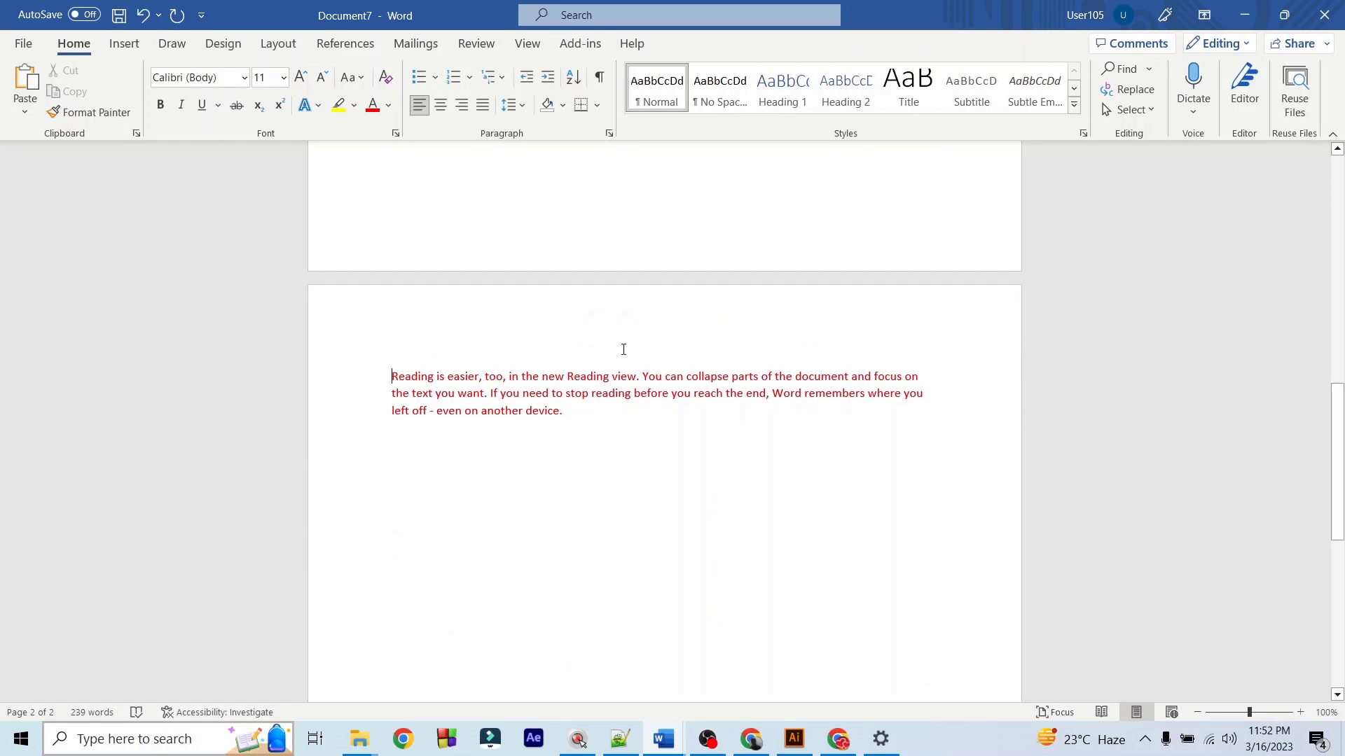
{"action": "scroll", "coordinate": [589, 428], "scroll_direction": "up", "scroll_amount": 3}
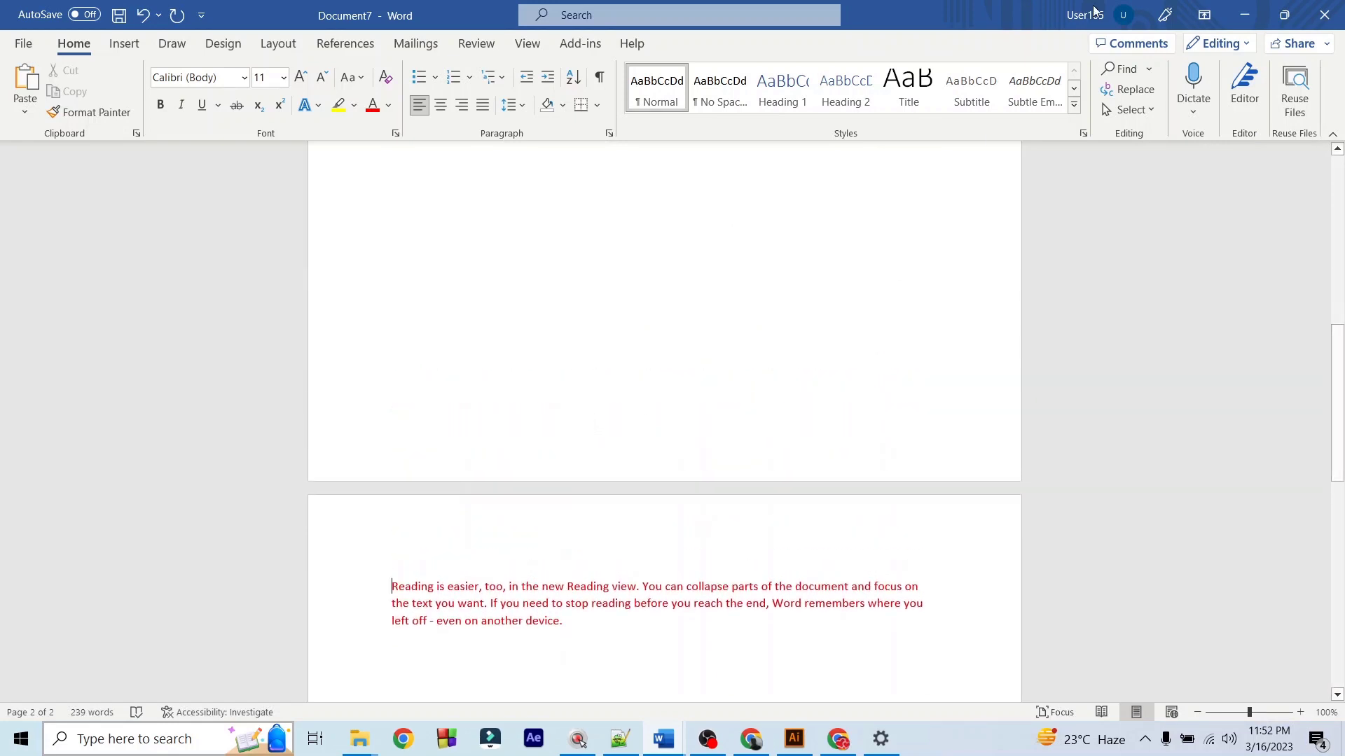
{"action": "left_click", "coordinate": [1244, 14]}
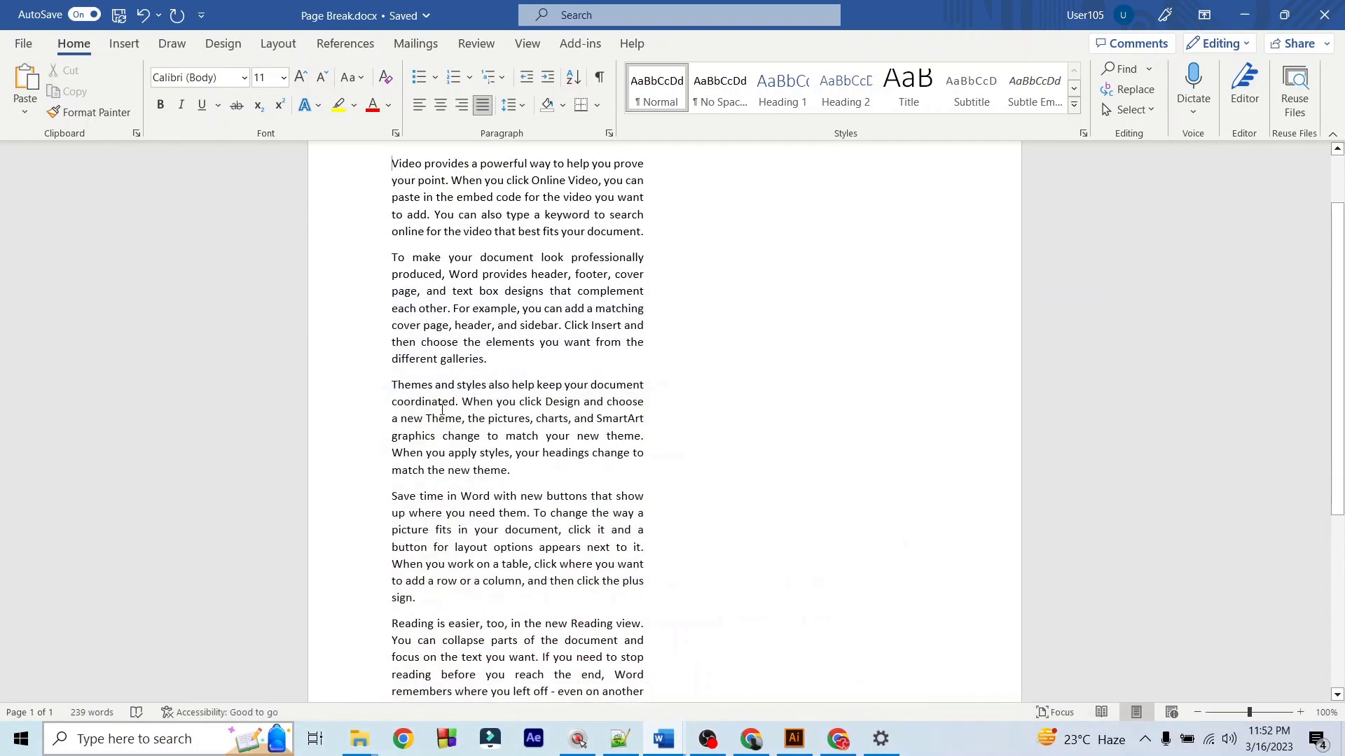
Step: Color the last three paragraphs of Page Break.docx red
{"action": "scroll", "coordinate": [482, 381], "scroll_direction": "down", "scroll_amount": 2}
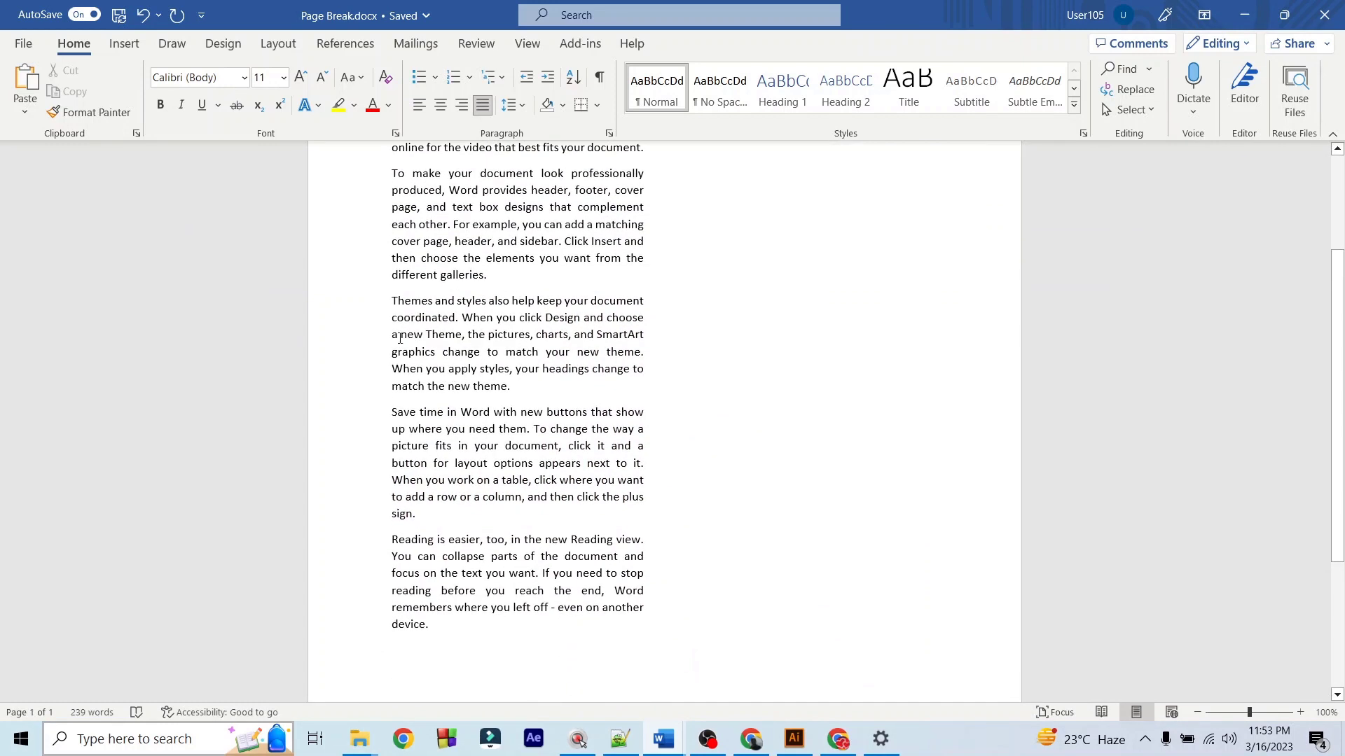
{"action": "left_click_drag", "start_coordinate": [394, 305], "coordinate": [620, 633]}
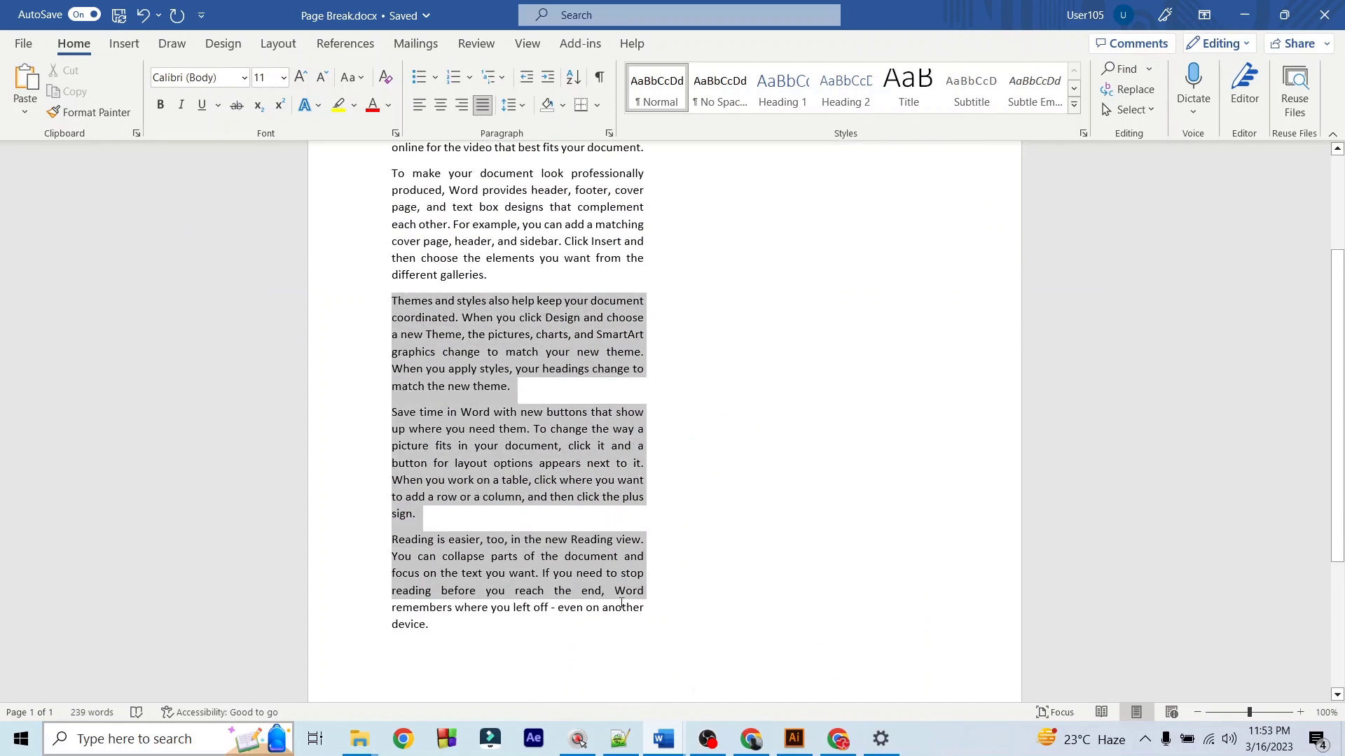
{"action": "left_click", "coordinate": [373, 105]}
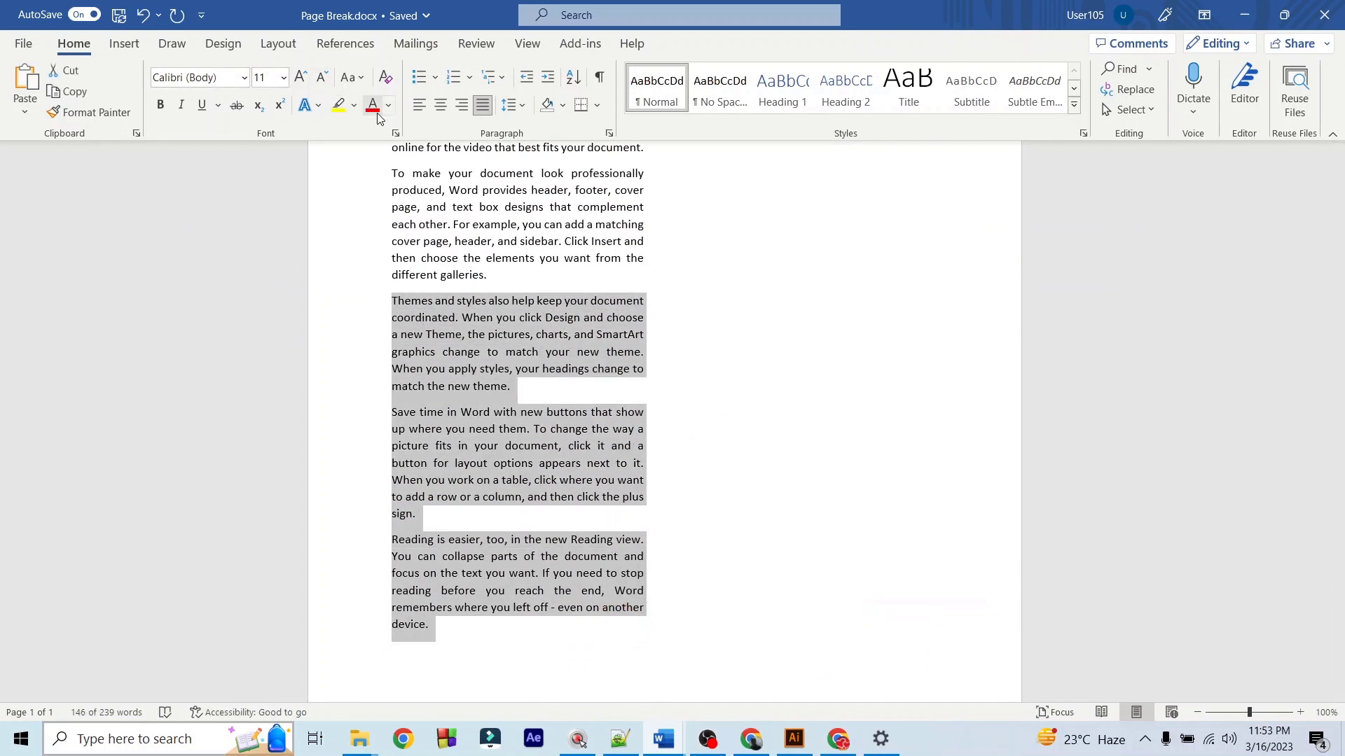
{"action": "left_click", "coordinate": [422, 350]}
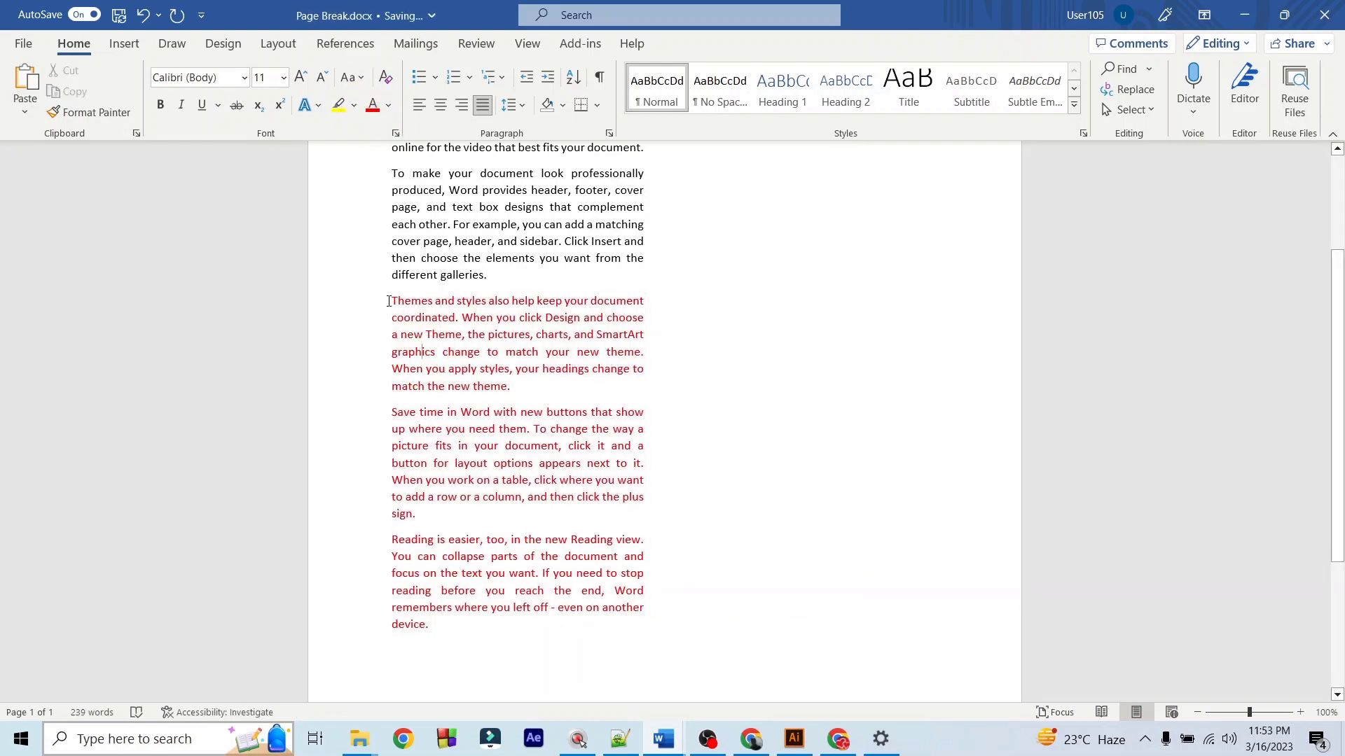
Step: Insert a column break so the red paragraphs start the second column
{"action": "scroll", "coordinate": [1117, 625], "scroll_direction": "up", "scroll_amount": 2}
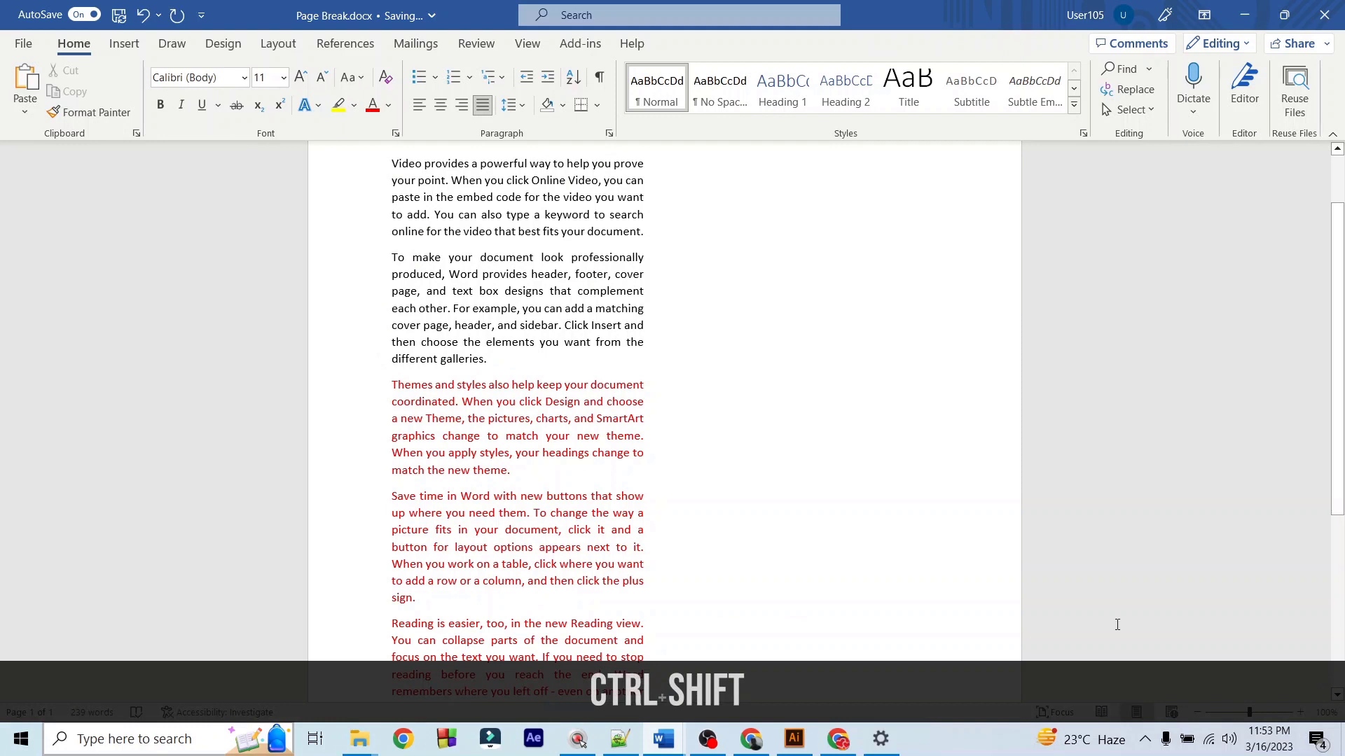
{"action": "key", "text": "ctrl+shift+Return"}
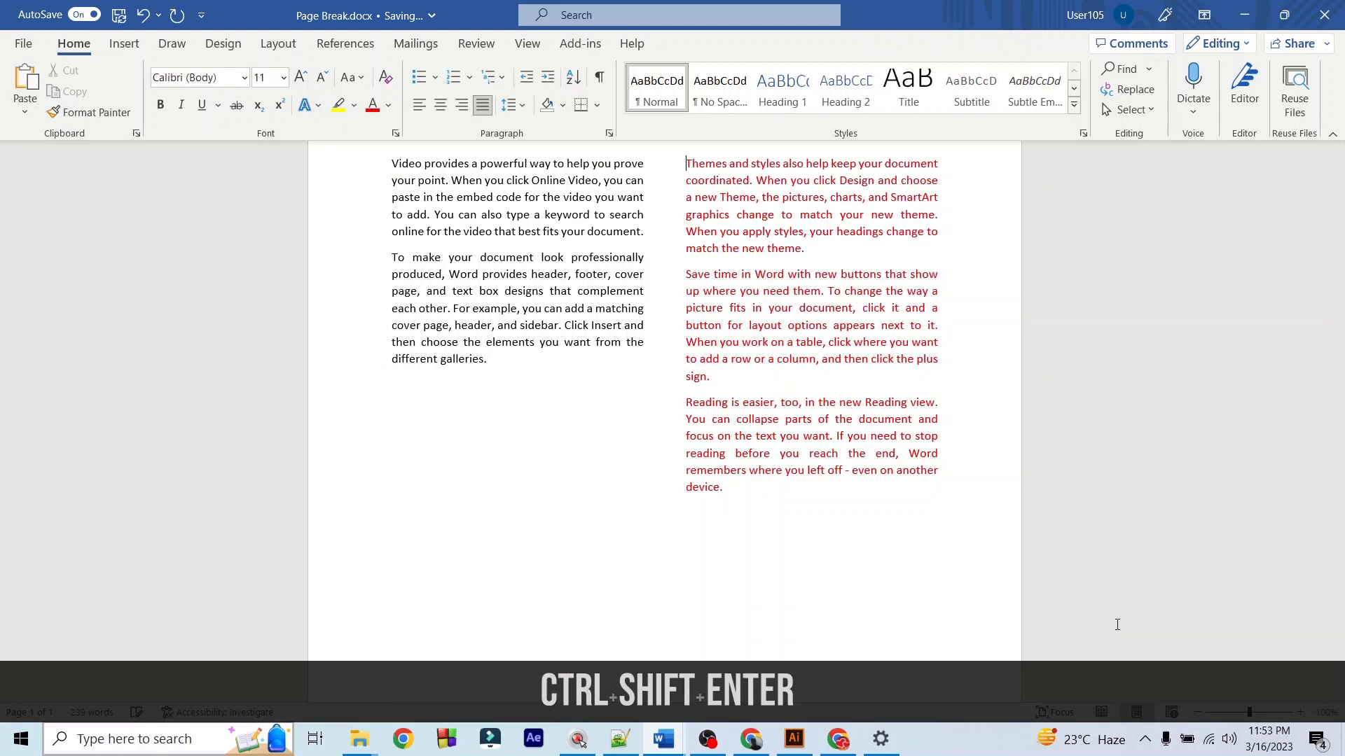
{"action": "scroll", "coordinate": [1117, 625], "scroll_direction": "up", "scroll_amount": 2}
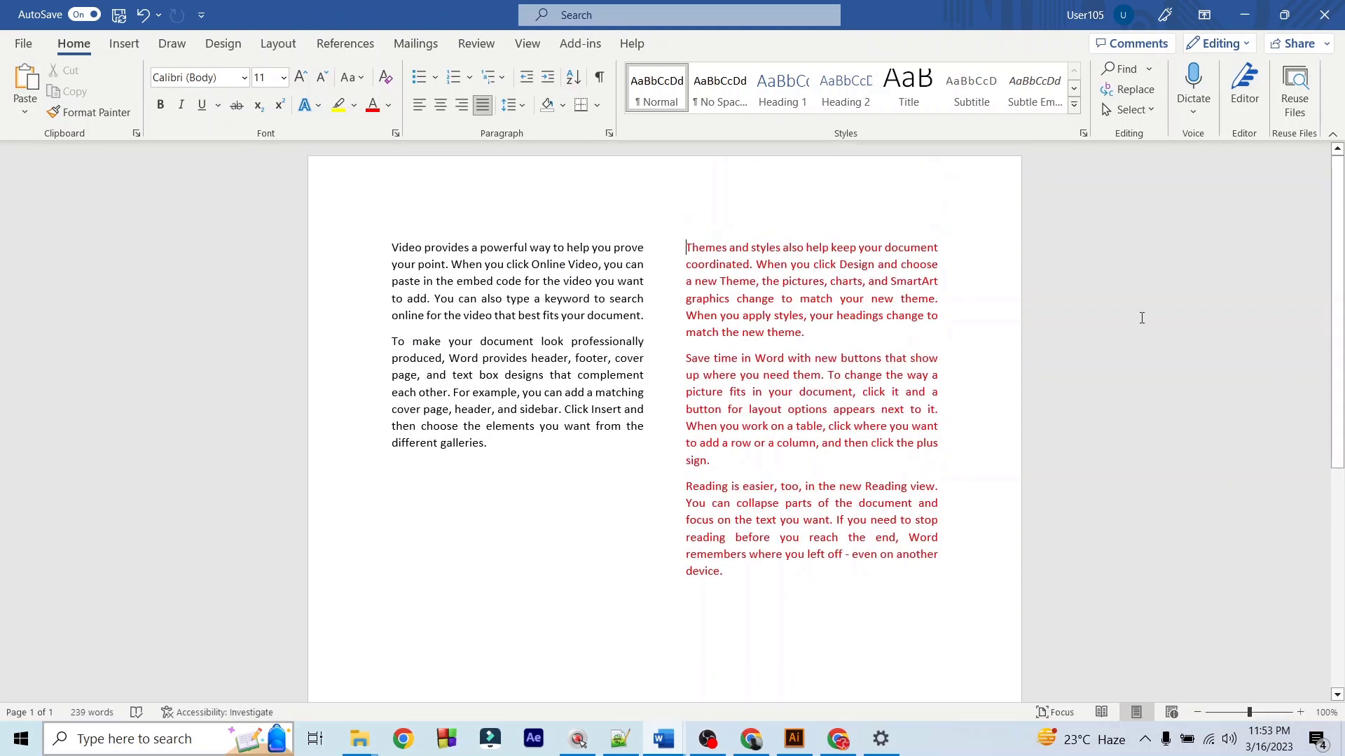